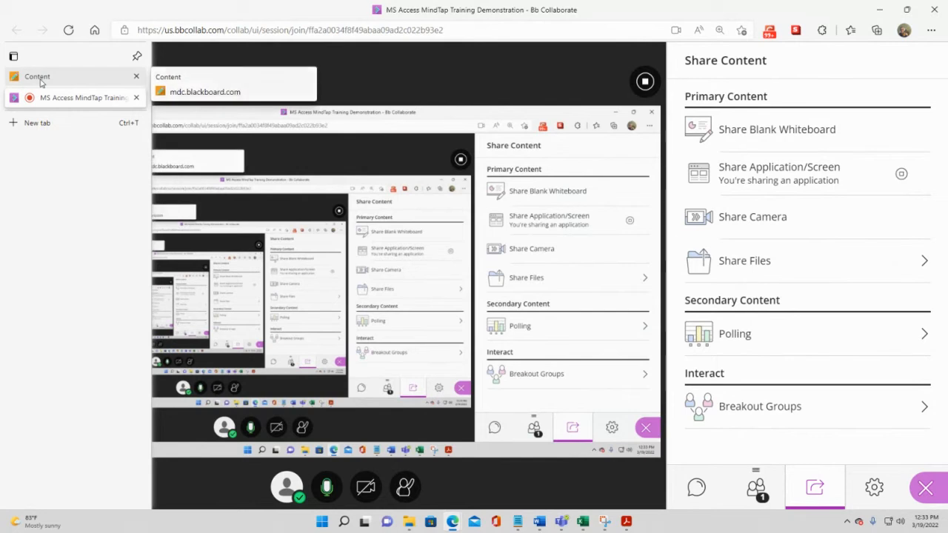
# Switch to the Blackboard course content and launch the daily MindTap assignments link from the Students Start Here page
pyautogui.click(40, 80)
pyautogui.scroll(-5, 139, 284)
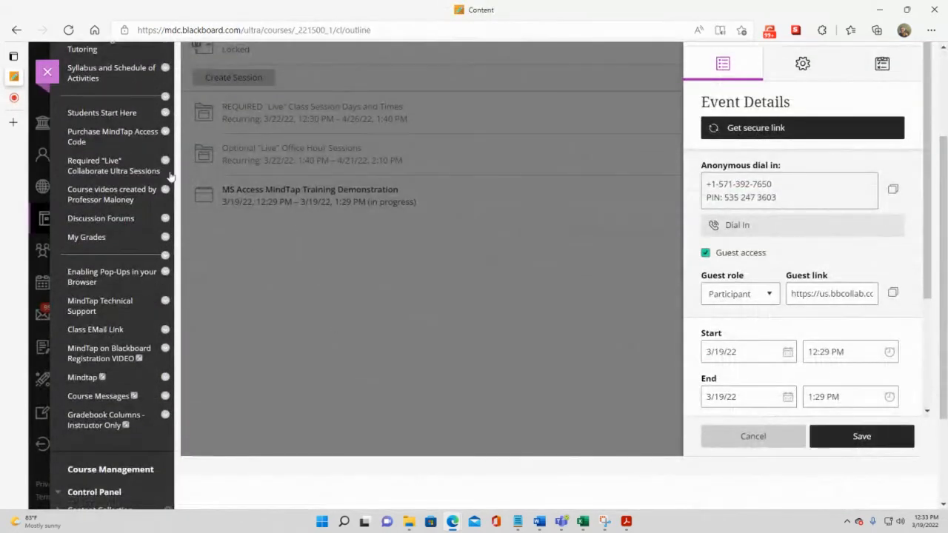
pyautogui.click(106, 113)
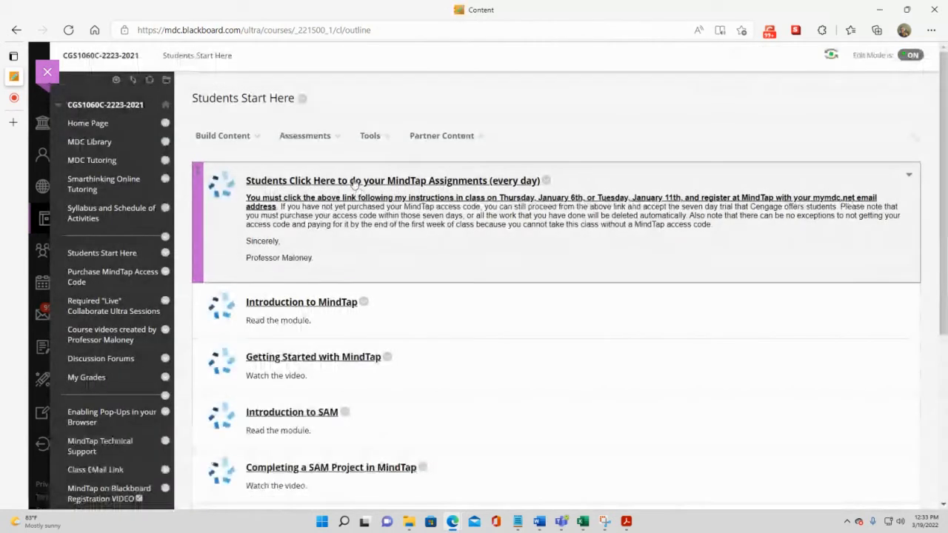
pyautogui.click(354, 182)
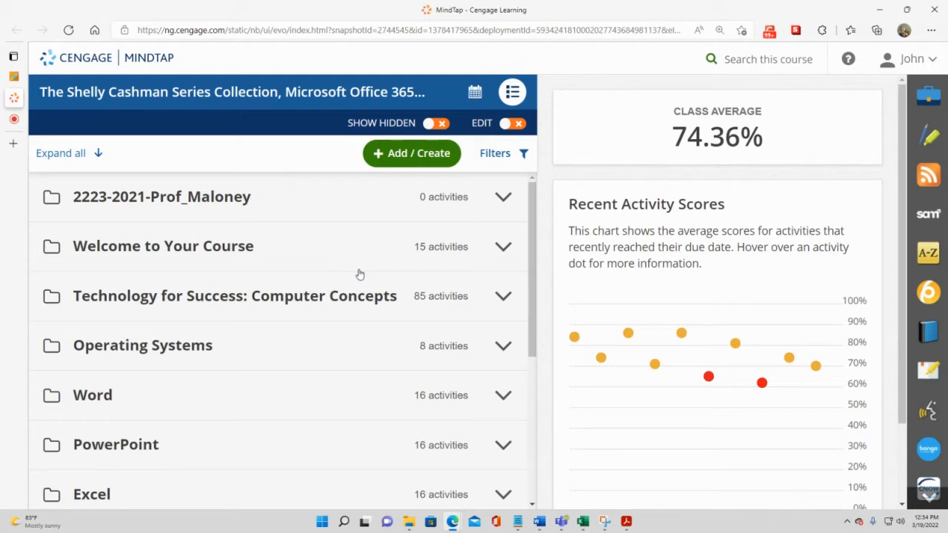
# Expand the Access folder and Access Module 1, and review the listed activities through the Access Final Exam
pyautogui.scroll(-2, 359, 274)
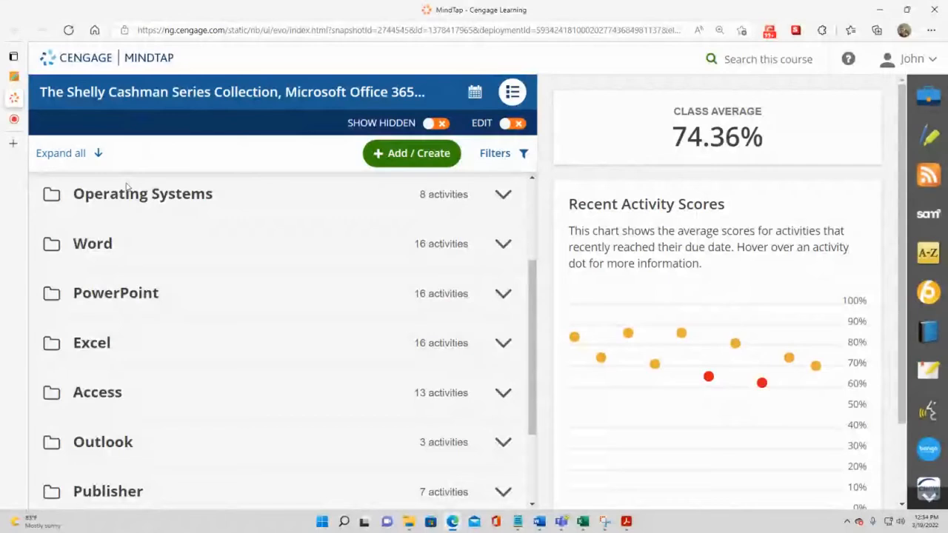
pyautogui.click(106, 400)
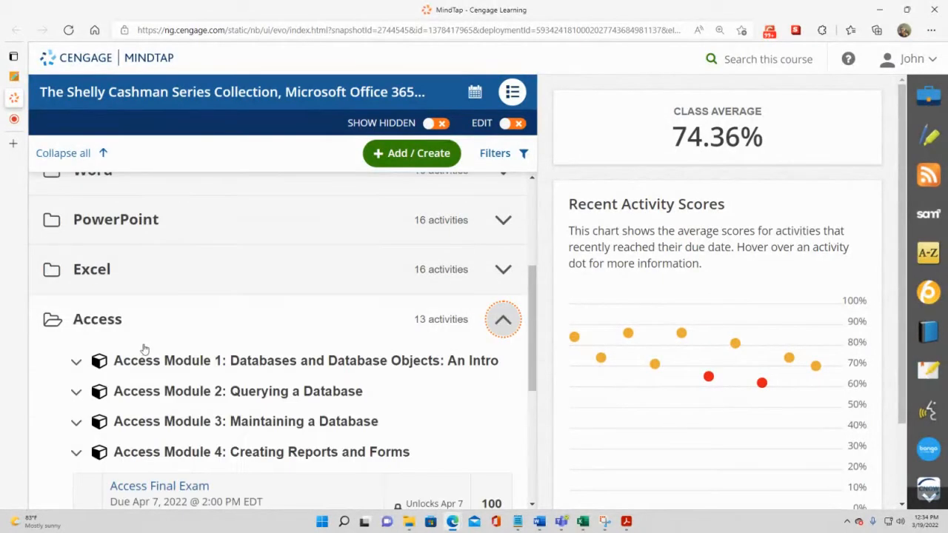
pyautogui.scroll(-1, 144, 350)
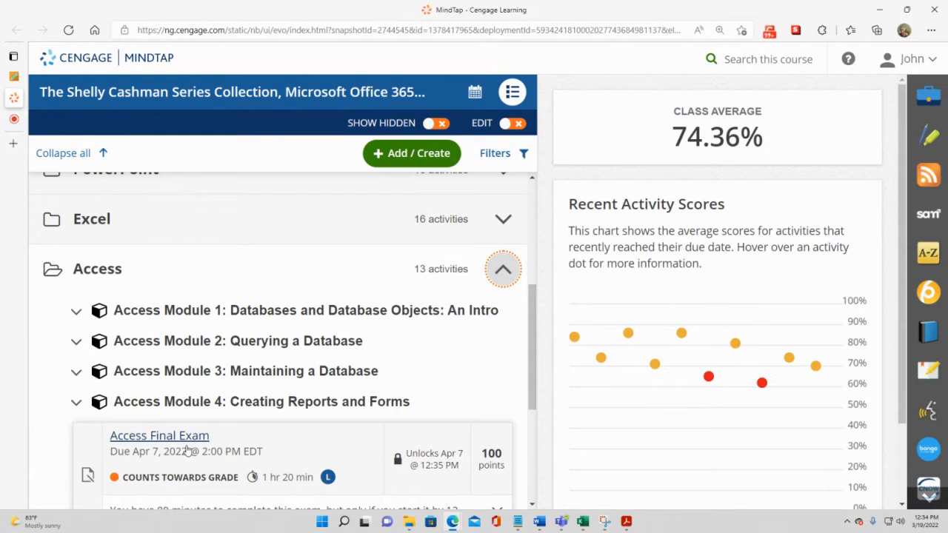
pyautogui.click(76, 311)
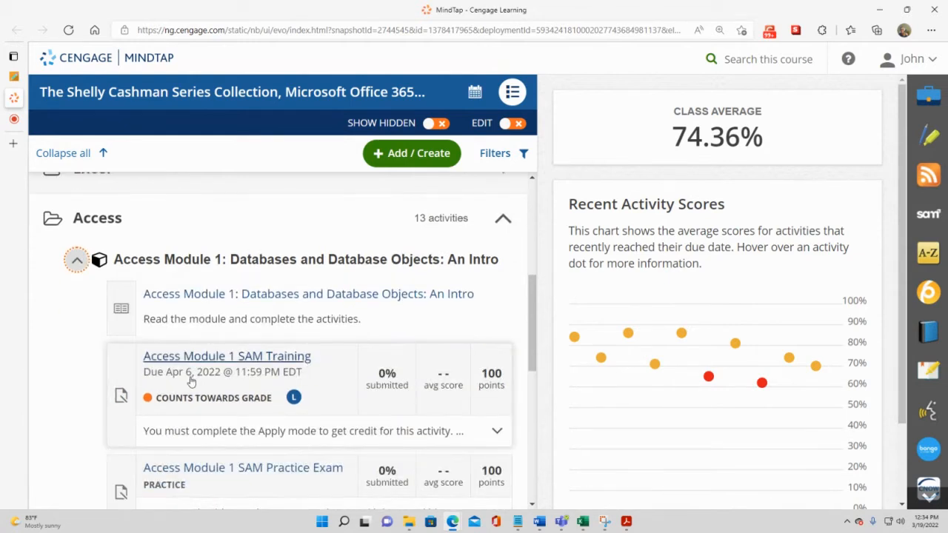
pyautogui.scroll(-1, 186, 385)
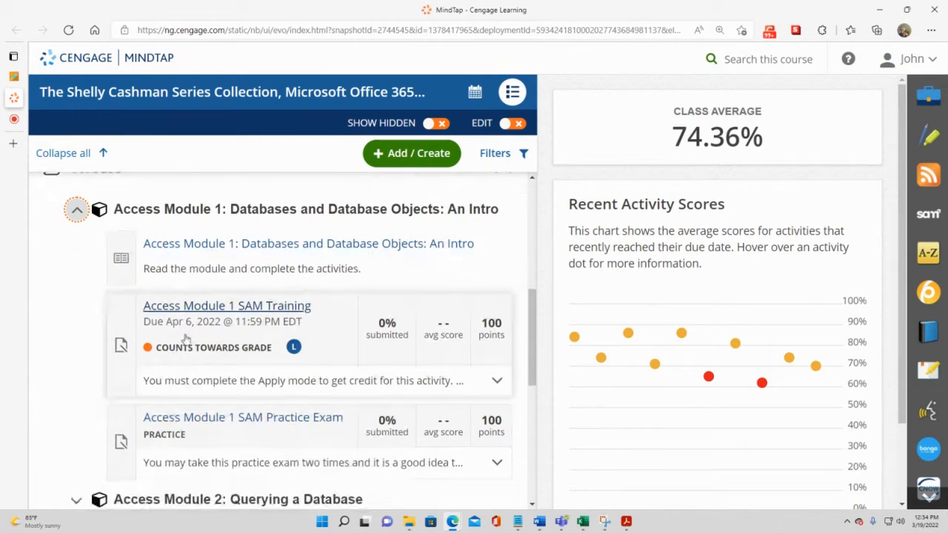
pyautogui.scroll(-2, 267, 338)
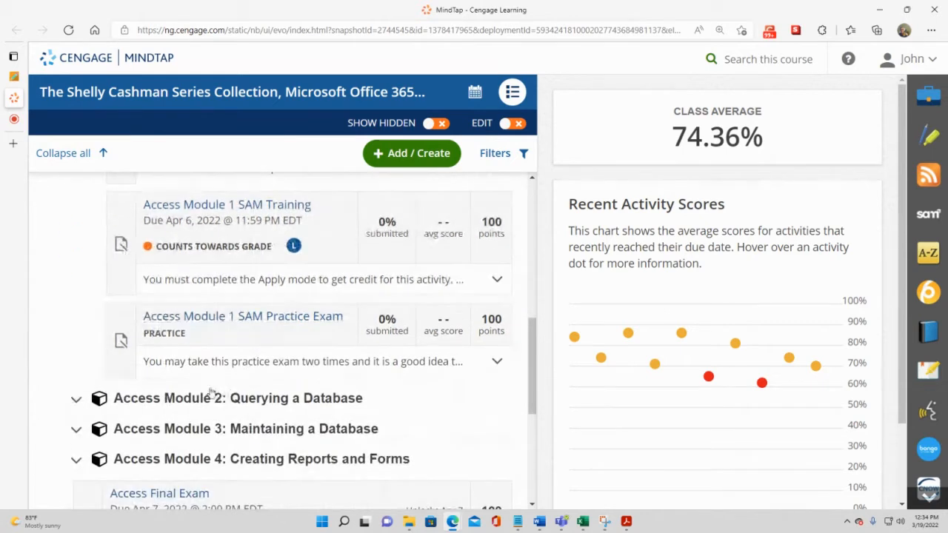
pyautogui.scroll(-2, 193, 422)
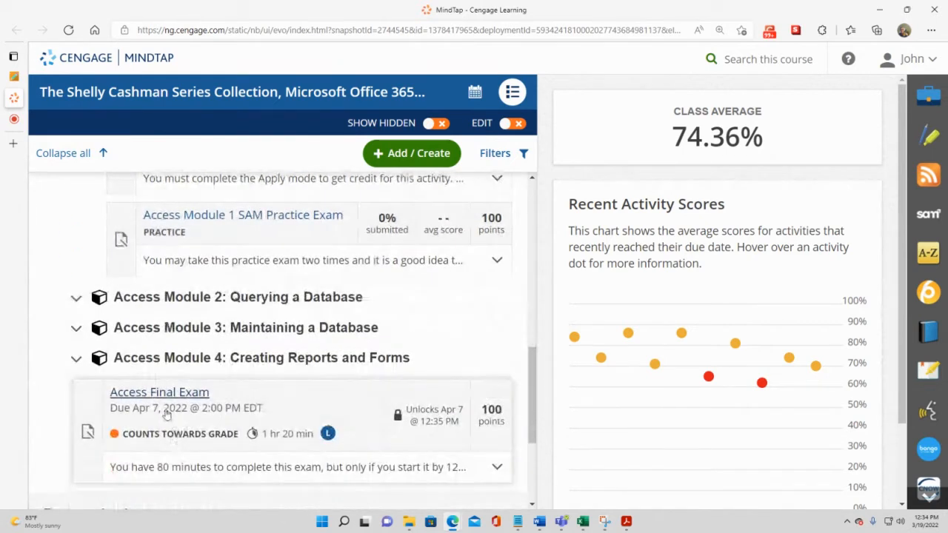
pyautogui.scroll(3, 267, 346)
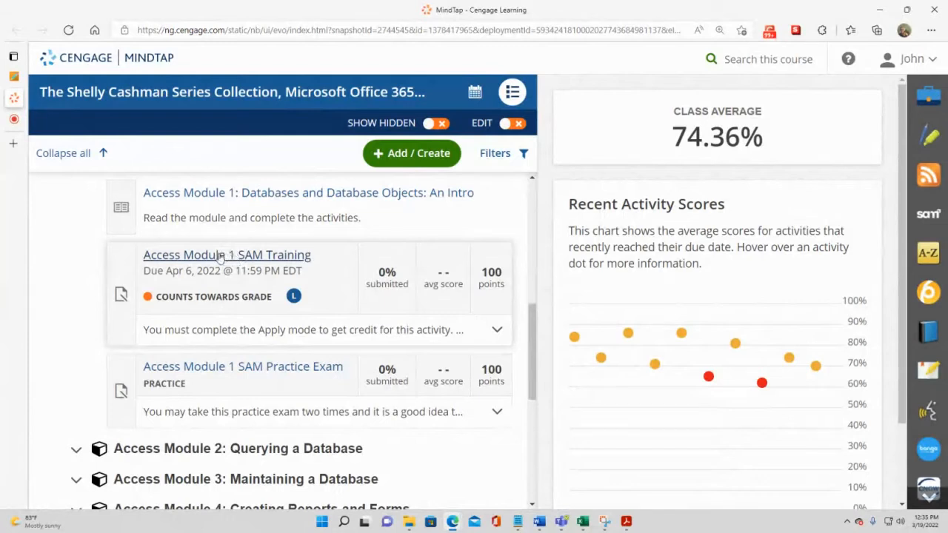
# Open Access Module 1 SAM Training, start the training, and maximize its window
pyautogui.click(219, 255)
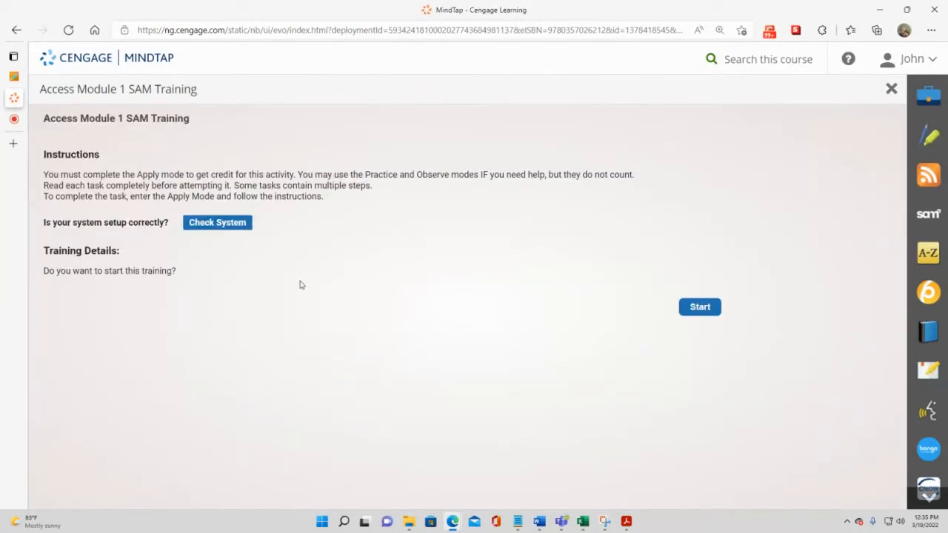
pyautogui.click(714, 309)
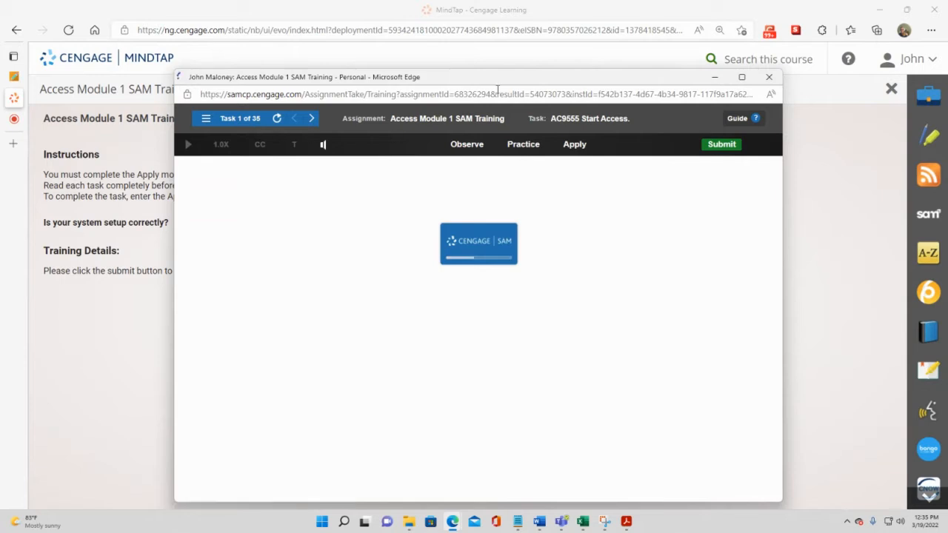
pyautogui.click(741, 77)
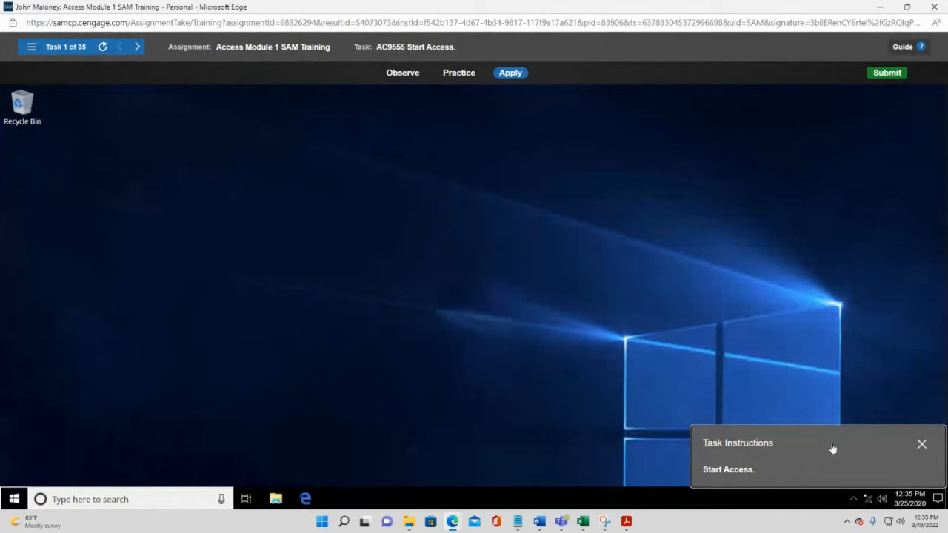
# Complete Task 1 by starting Access in the simulated desktop, with the training window restored to its smaller size
pyautogui.moveTo(833, 448); pyautogui.dragTo(366, 195)
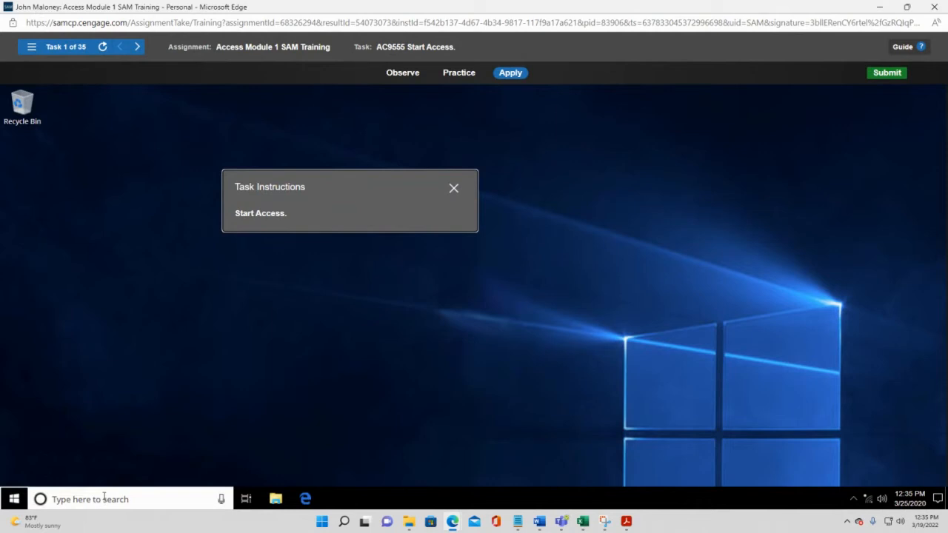
pyautogui.click(15, 504)
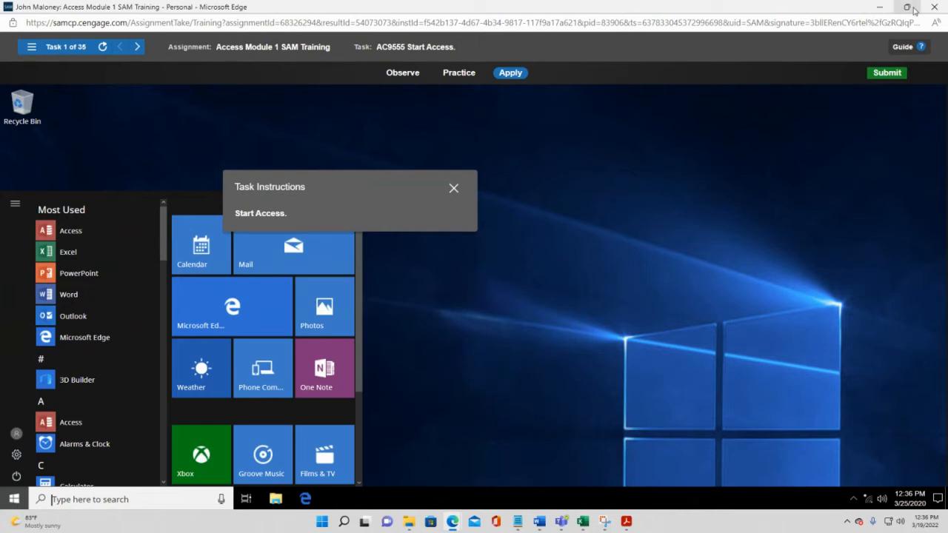
pyautogui.click(908, 8)
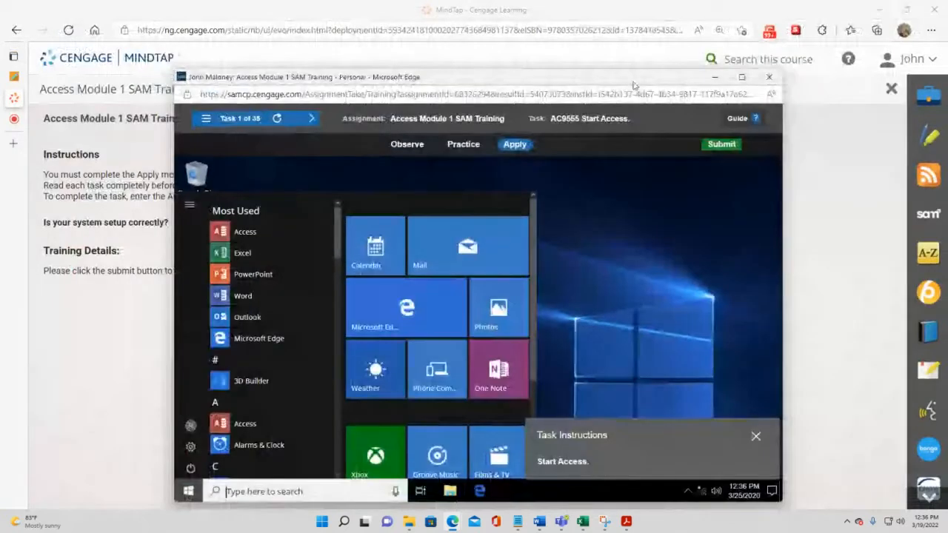
pyautogui.moveTo(634, 88); pyautogui.dragTo(621, 50)
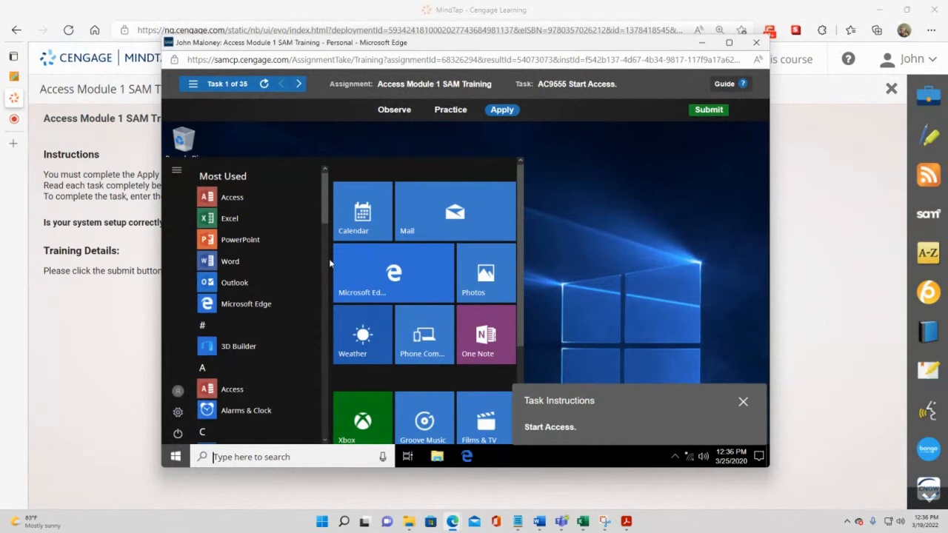
pyautogui.click(235, 389)
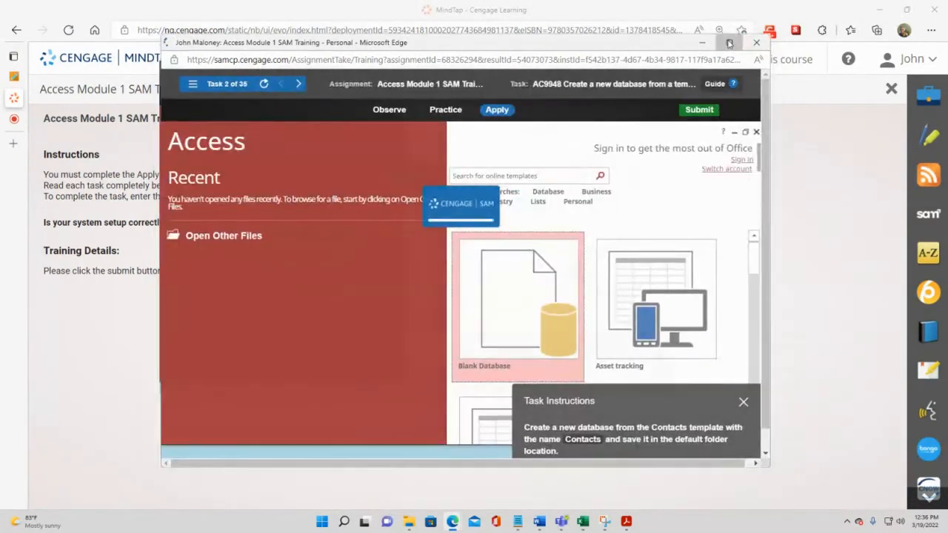
# Maximize the training window, move the task instructions off the templates, and open the Contacts database template
pyautogui.click(730, 43)
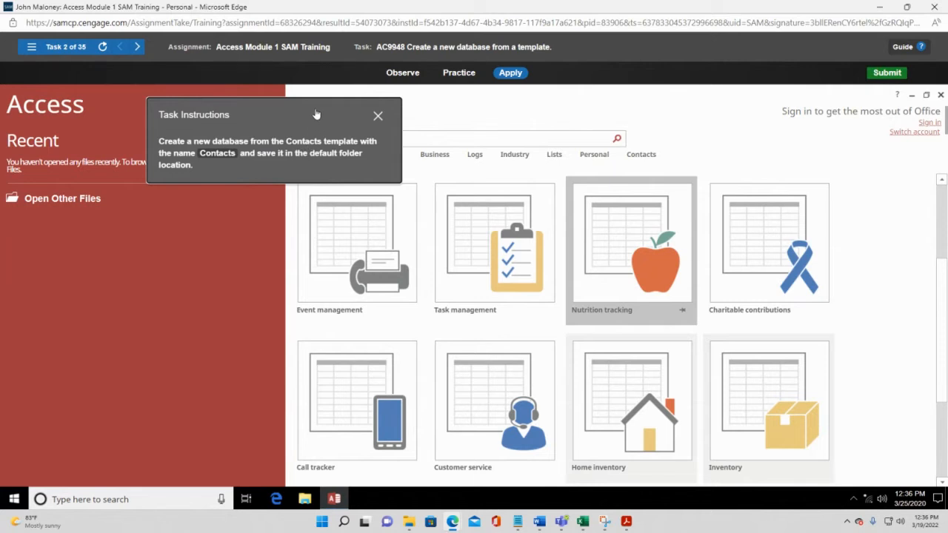
pyautogui.moveTo(313, 113); pyautogui.dragTo(192, 116)
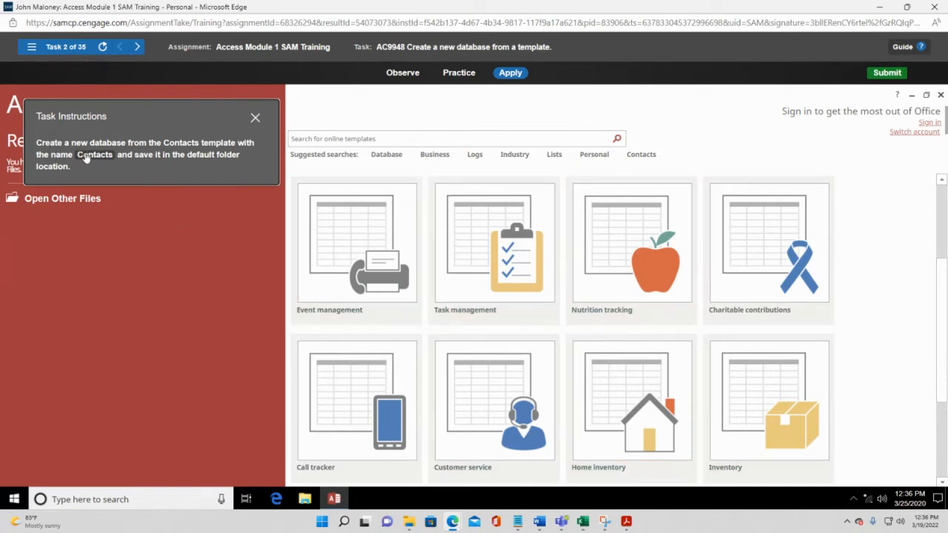
pyautogui.scroll(2, 476, 374)
pyautogui.scroll(1, 534, 381)
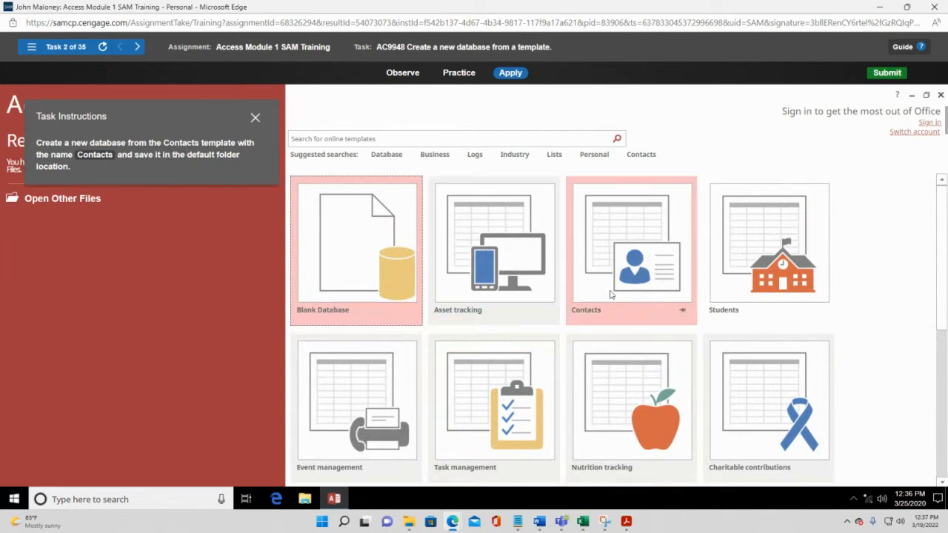
pyautogui.click(622, 247)
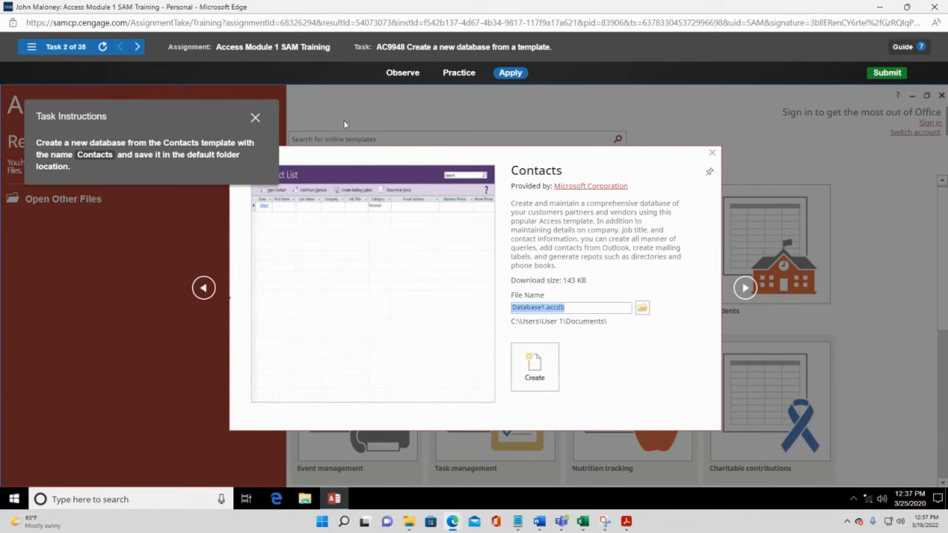
# Name the new database Contacts and create it from the template in the default folder
pyautogui.moveTo(182, 117); pyautogui.dragTo(878, 431)
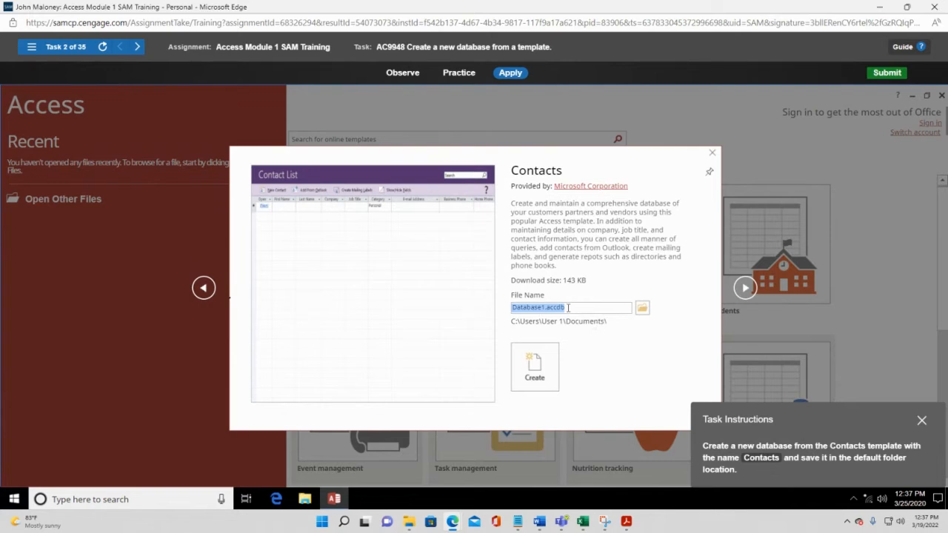
pyautogui.moveTo(568, 307); pyautogui.dragTo(511, 307)
pyautogui.moveTo(829, 422); pyautogui.dragTo(467, 254)
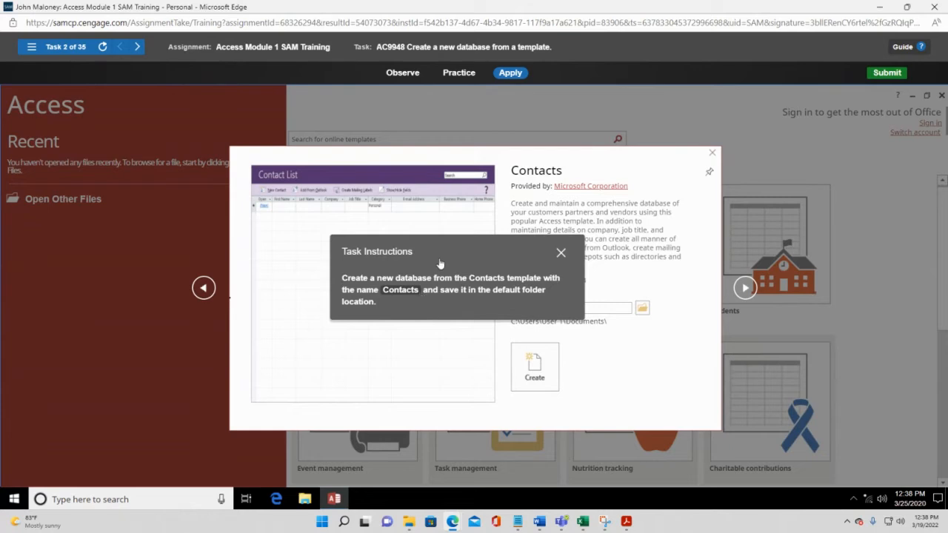
pyautogui.moveTo(471, 243); pyautogui.dragTo(423, 396)
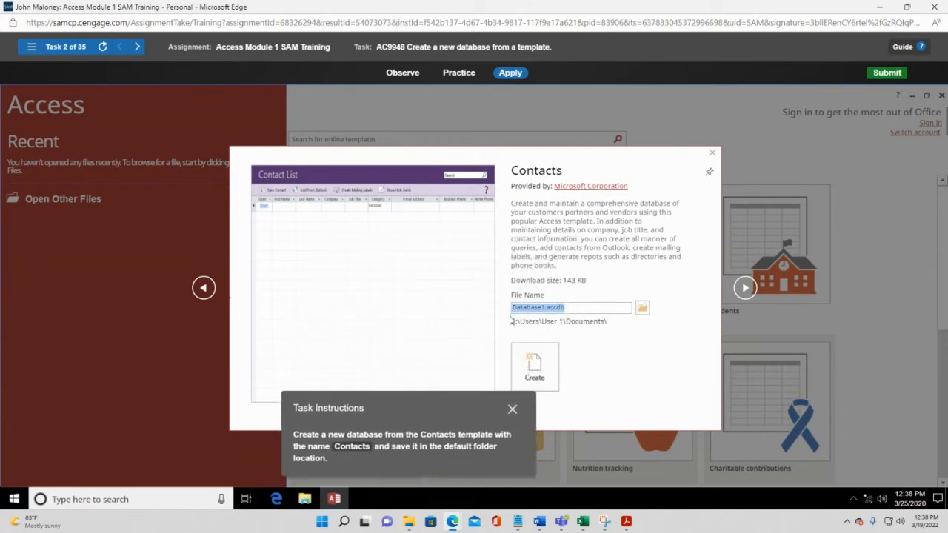
pyautogui.tripleClick(533, 307)
pyautogui.write('Contacts')
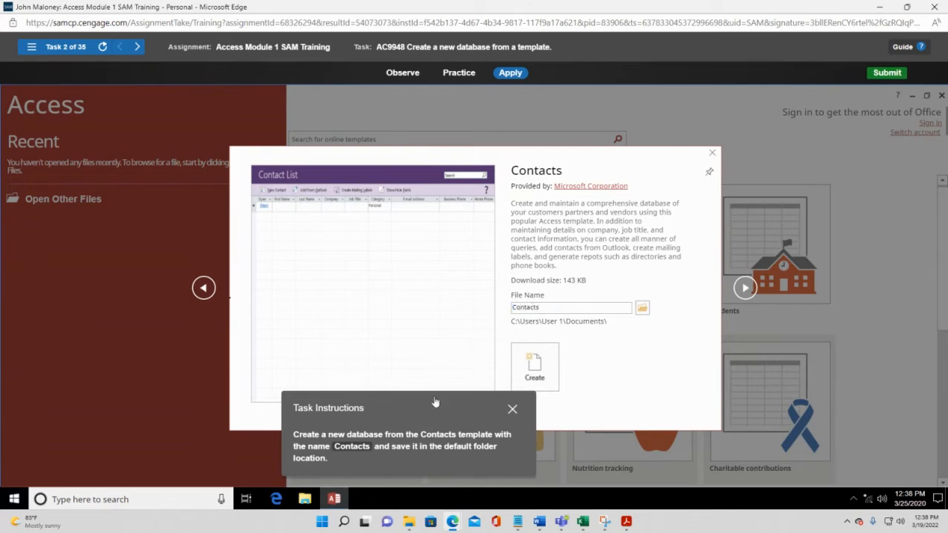
pyautogui.moveTo(436, 403); pyautogui.dragTo(363, 197)
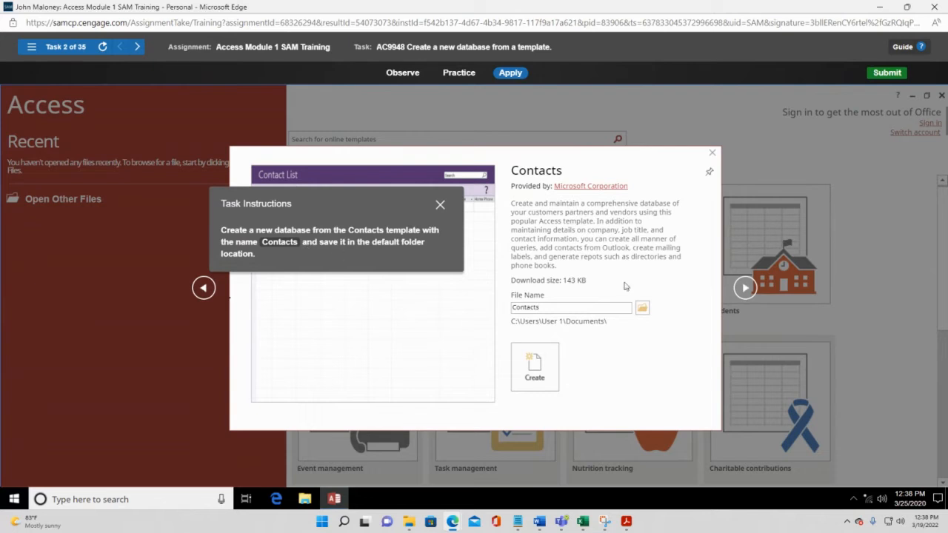
pyautogui.click(543, 372)
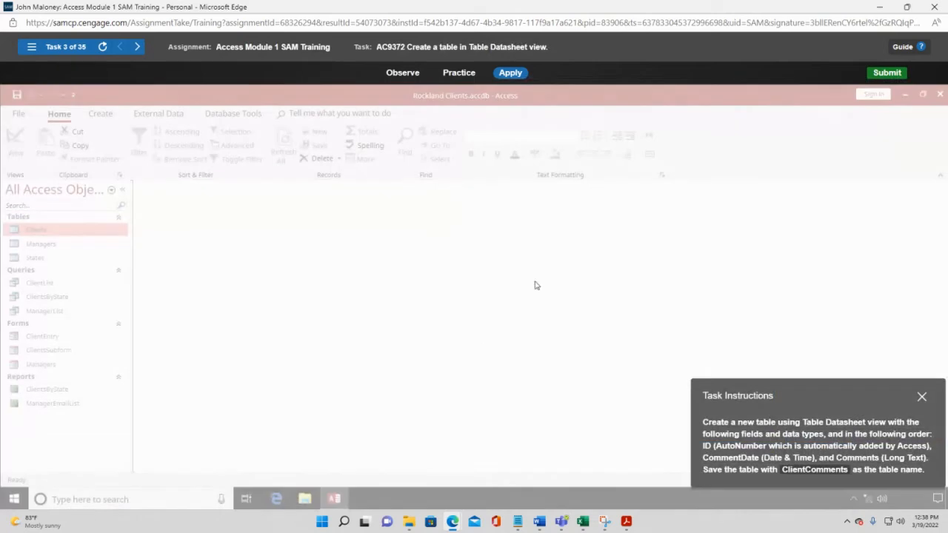
# Create a new table in Datasheet view in the Rockland Clients database, keeping the task instructions clear of the commands
pyautogui.moveTo(857, 391); pyautogui.dragTo(497, 150)
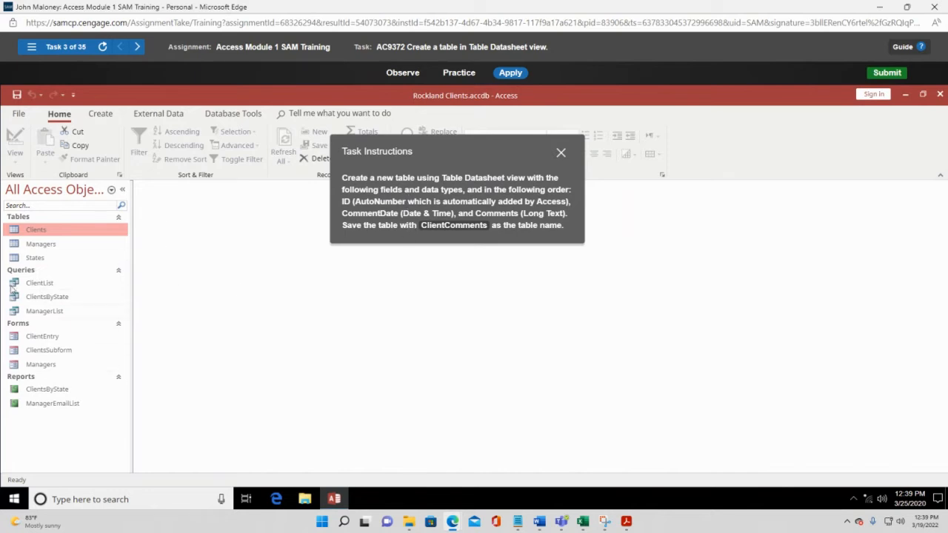
pyautogui.click(101, 115)
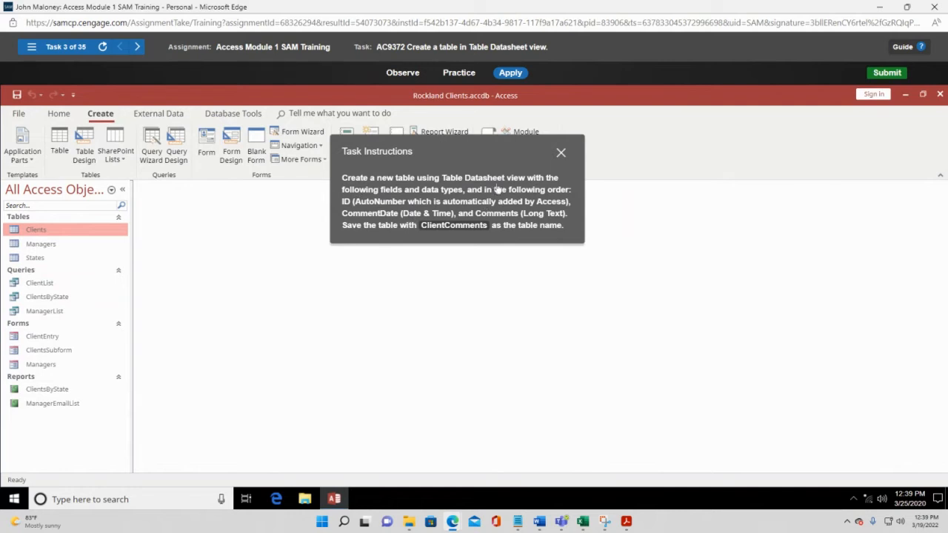
pyautogui.click(57, 140)
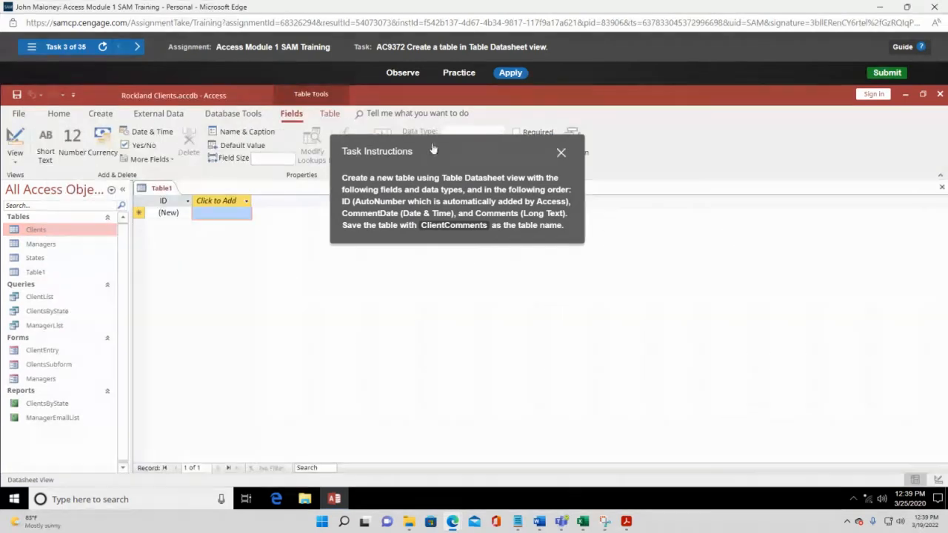
pyautogui.moveTo(433, 150); pyautogui.dragTo(383, 213)
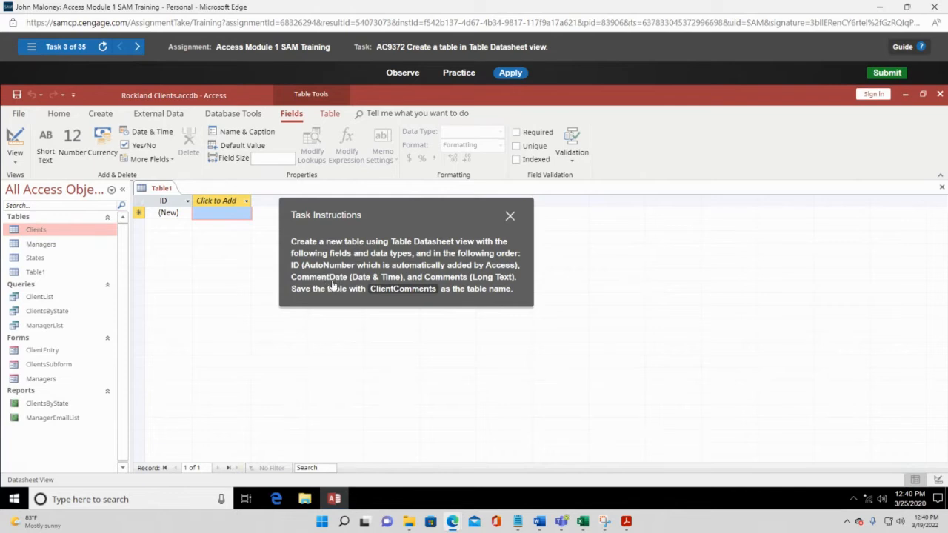
# Add a Date & Time field named CommentDate to the new table, moving the task instructions clear of the field type list
pyautogui.click(216, 200)
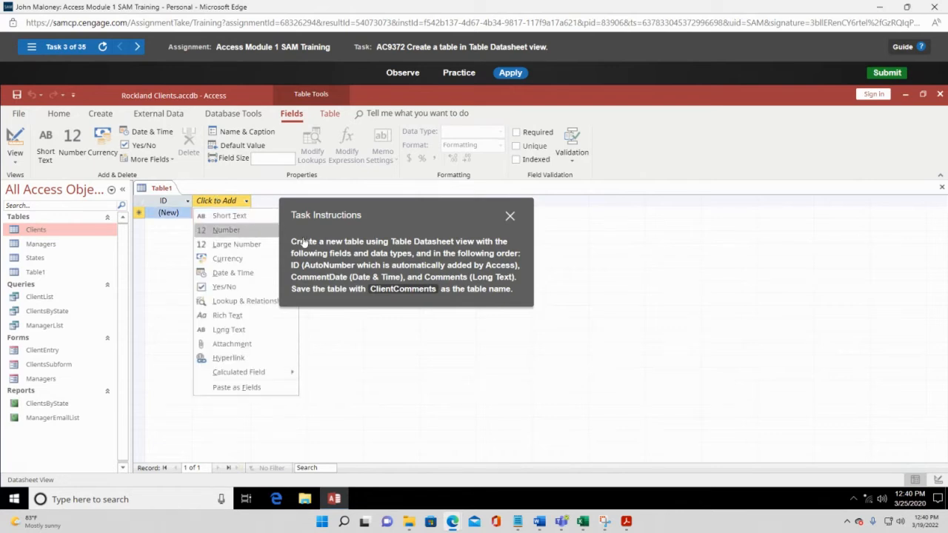
pyautogui.moveTo(403, 214); pyautogui.dragTo(482, 228)
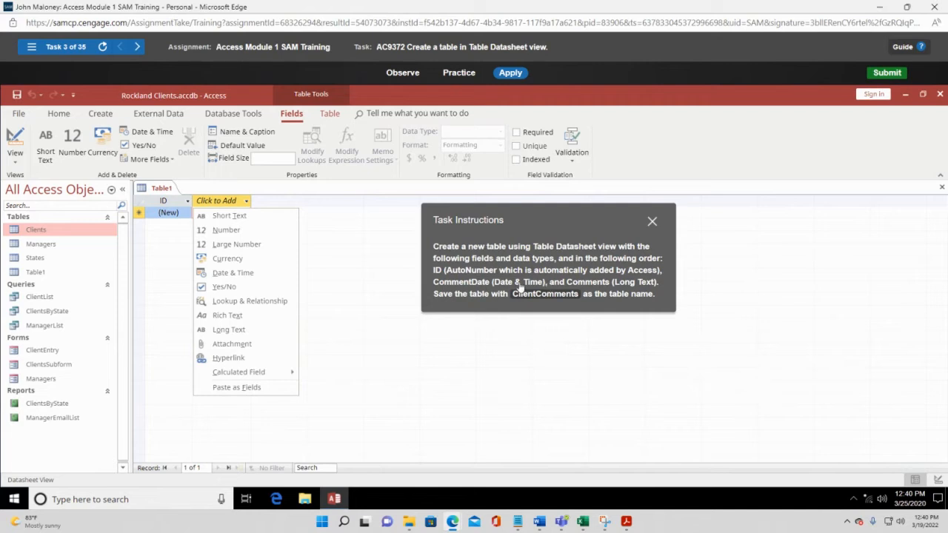
pyautogui.click(237, 273)
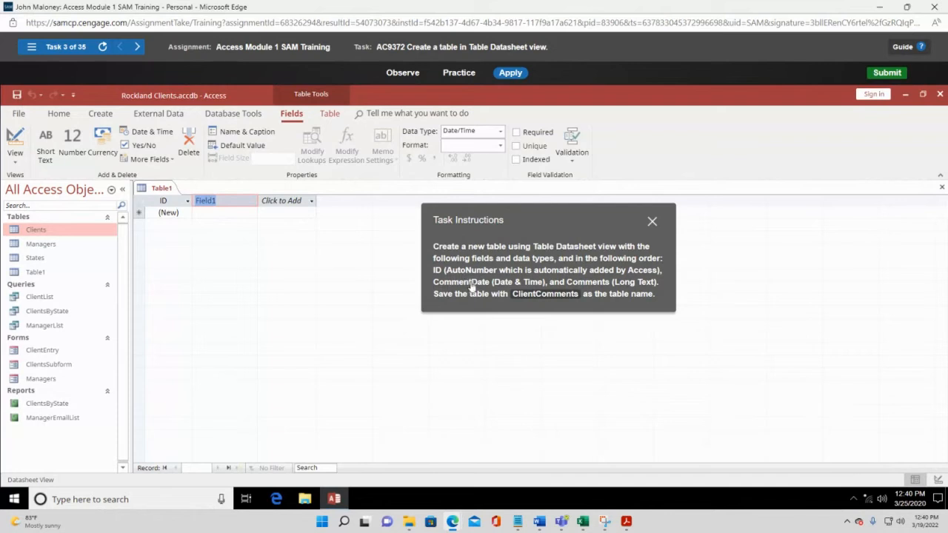
pyautogui.write('CommentDate')
pyautogui.press('Return')
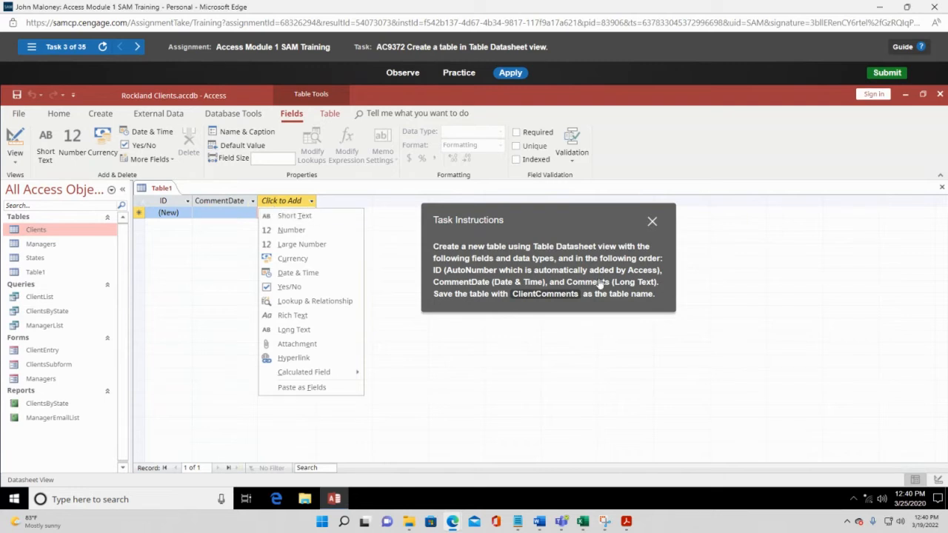
# Add a Long Text field named Comments after the CommentDate field
pyautogui.click(294, 330)
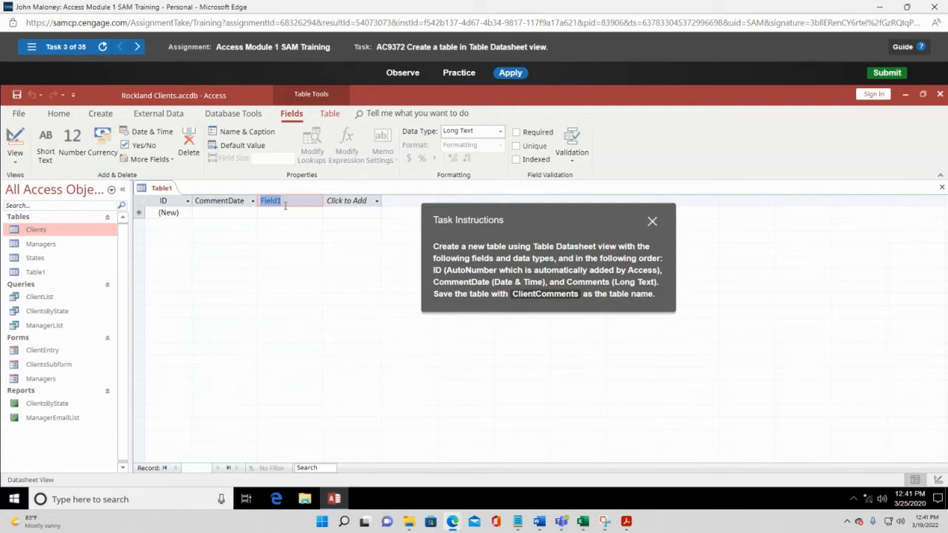
pyautogui.write('Comments')
pyautogui.press('Tab')
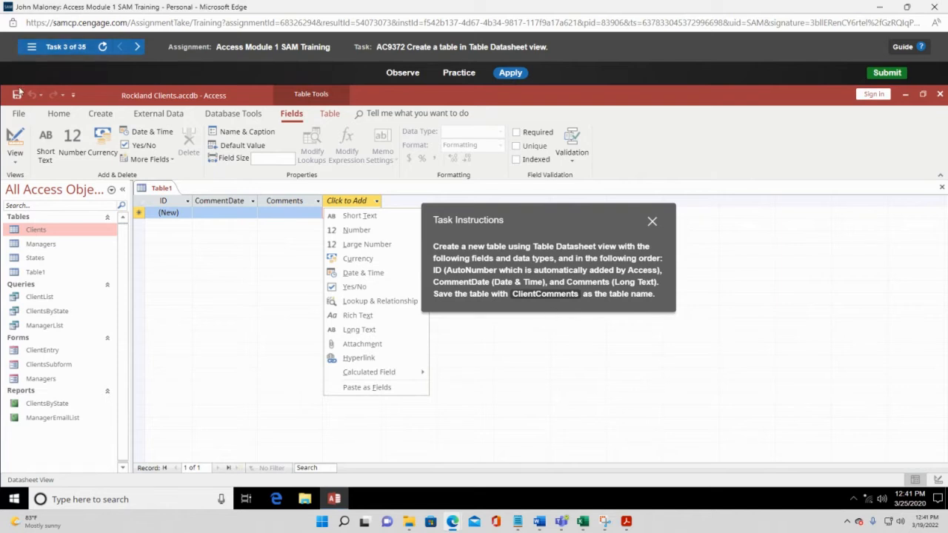
# Save the new table as ClientComments, moving the task instructions off the save dialog
pyautogui.click(17, 95)
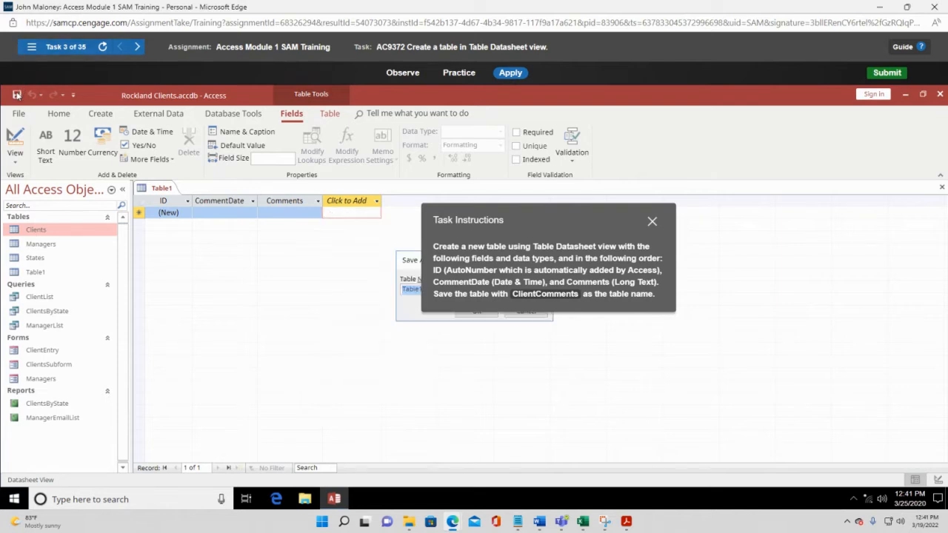
pyautogui.moveTo(582, 227); pyautogui.dragTo(330, 142)
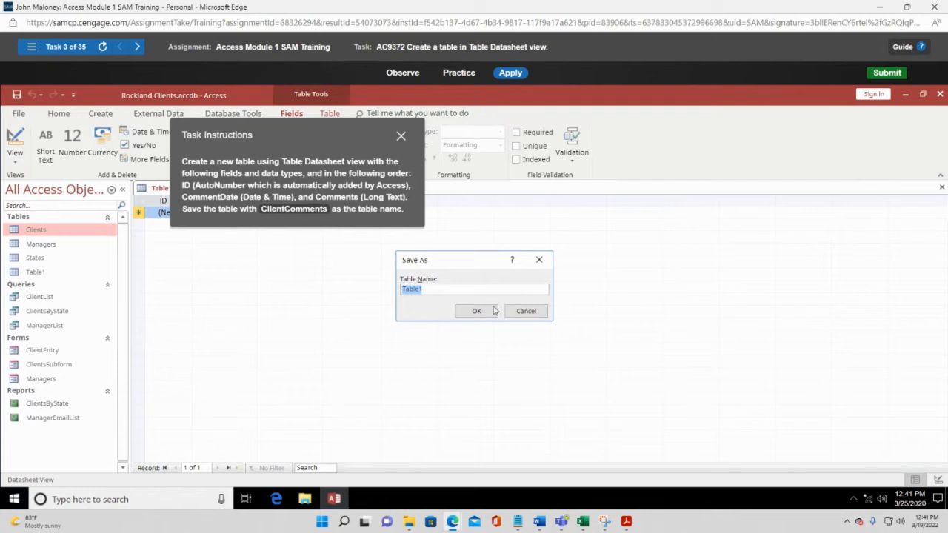
pyautogui.click(421, 290)
pyautogui.doubleClick(418, 289)
pyautogui.click(417, 289)
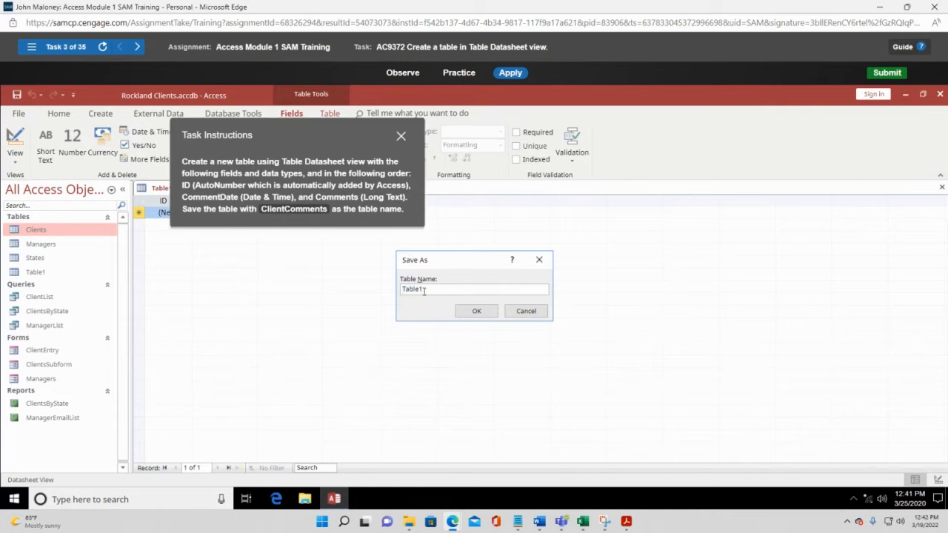
pyautogui.press('BackSpace')
pyautogui.press('BackSpace')
pyautogui.press('BackSpace')
pyautogui.press('BackSpace')
pyautogui.press('BackSpace')
pyautogui.write('ClientComments')
pyautogui.click(475, 312)
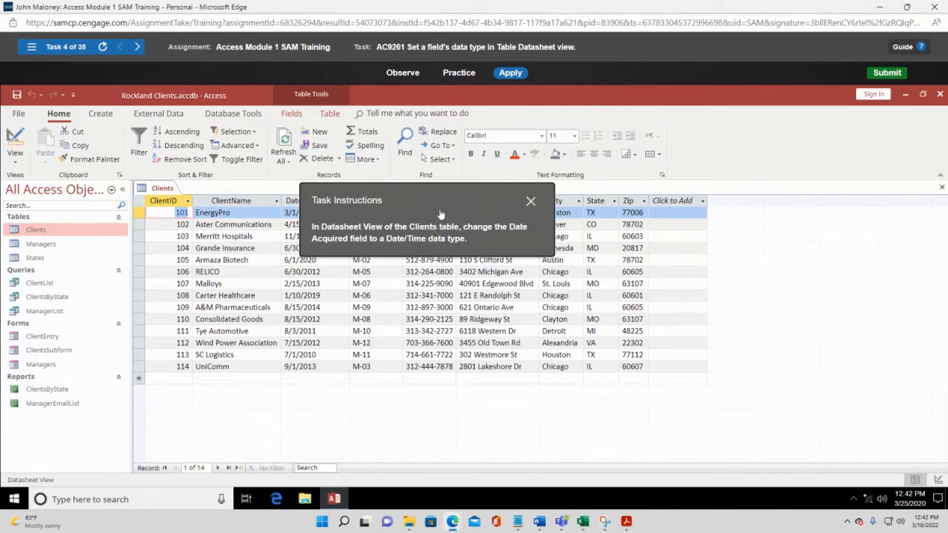
# Change the Date Acquired field of the Clients table to the Date/Time data type in Datasheet view, keeping the task instructions out of the way
pyautogui.moveTo(470, 200); pyautogui.dragTo(769, 125)
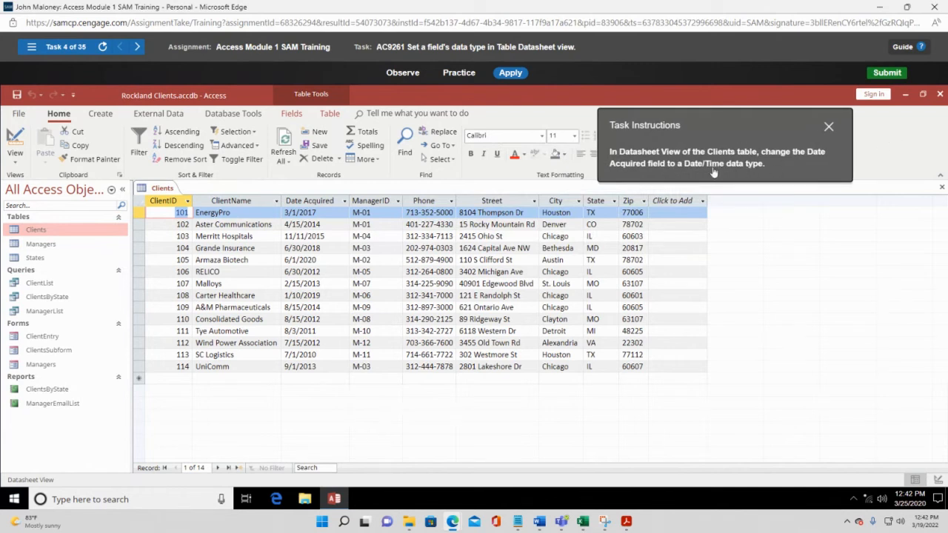
pyautogui.moveTo(724, 131); pyautogui.dragTo(393, 258)
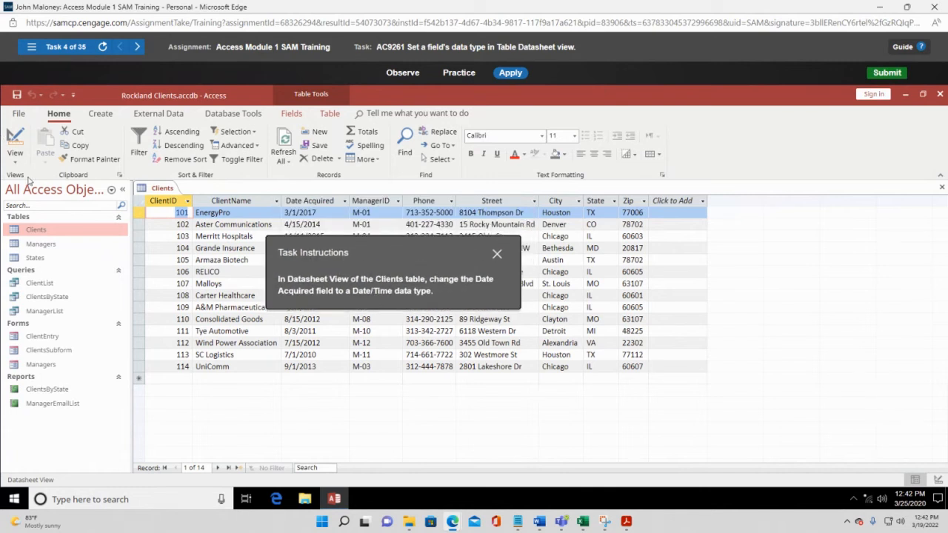
pyautogui.click(15, 160)
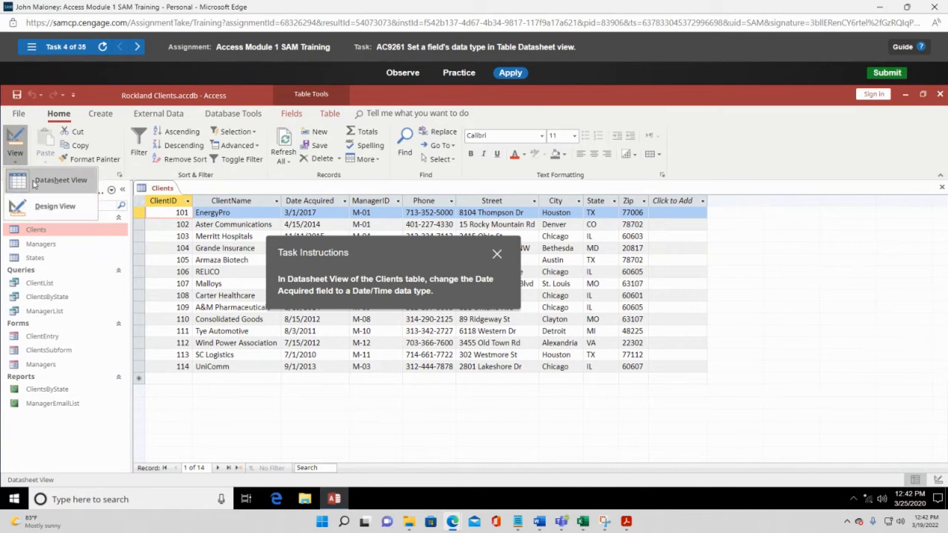
pyautogui.click(16, 159)
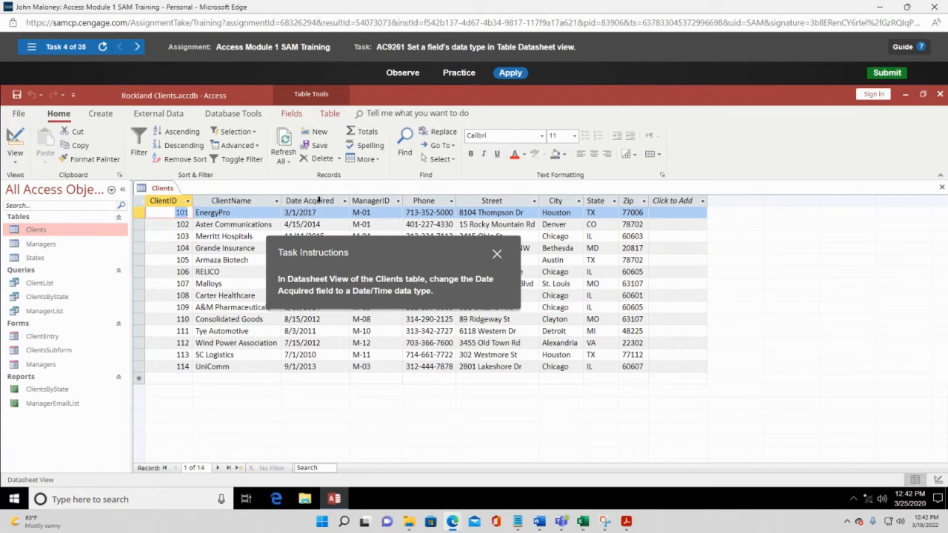
pyautogui.moveTo(411, 257); pyautogui.dragTo(593, 184)
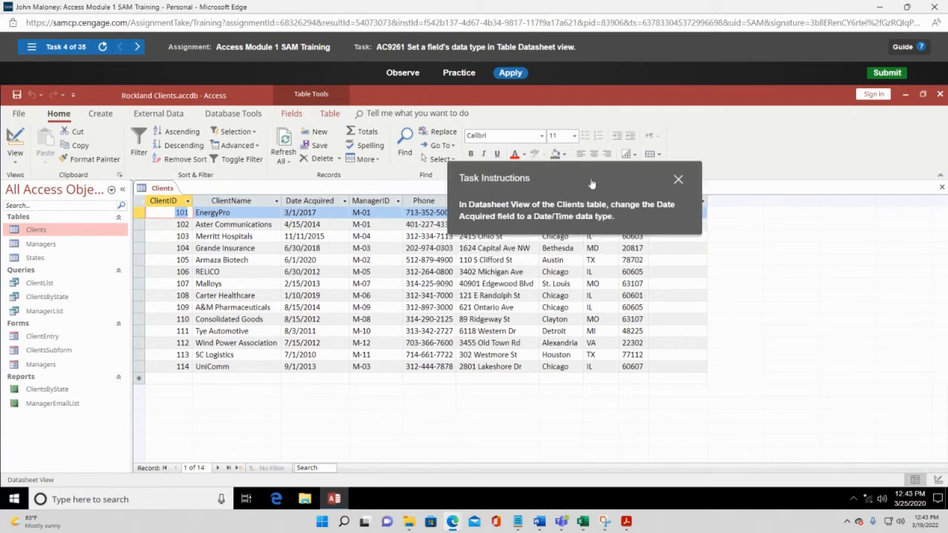
pyautogui.rightClick(309, 198)
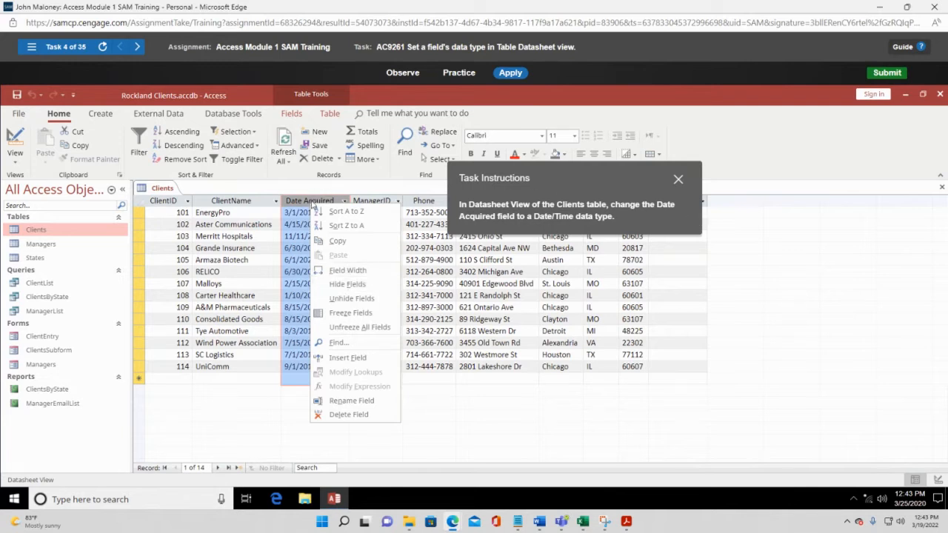
pyautogui.click(293, 114)
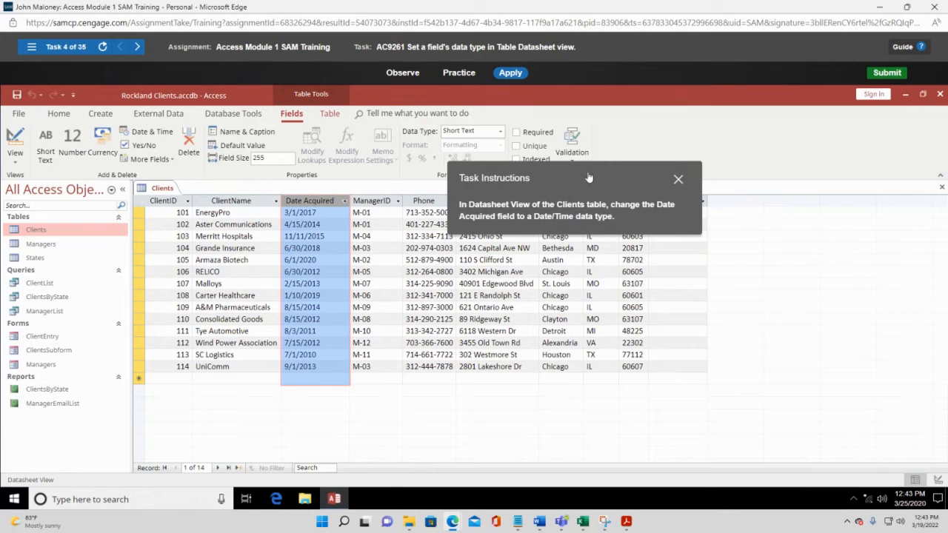
pyautogui.moveTo(588, 178); pyautogui.dragTo(724, 161)
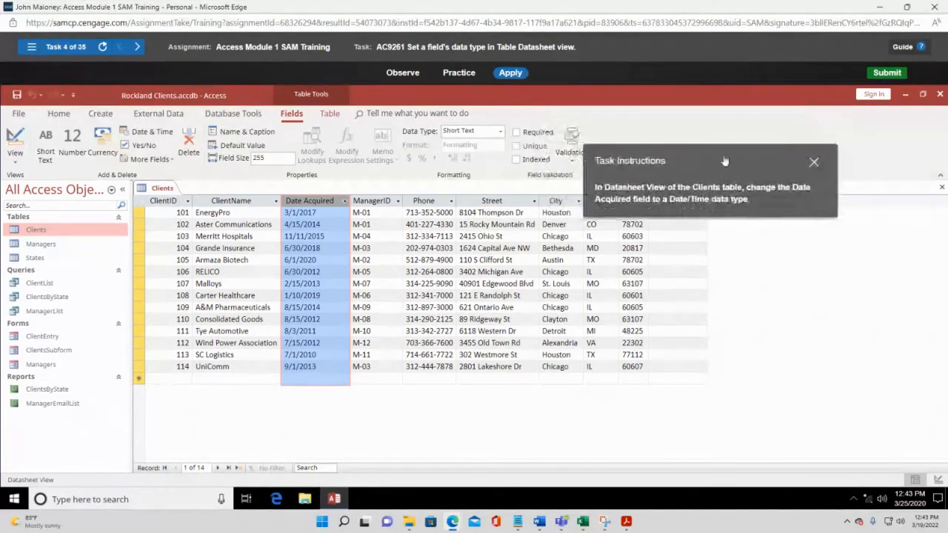
pyautogui.click(501, 131)
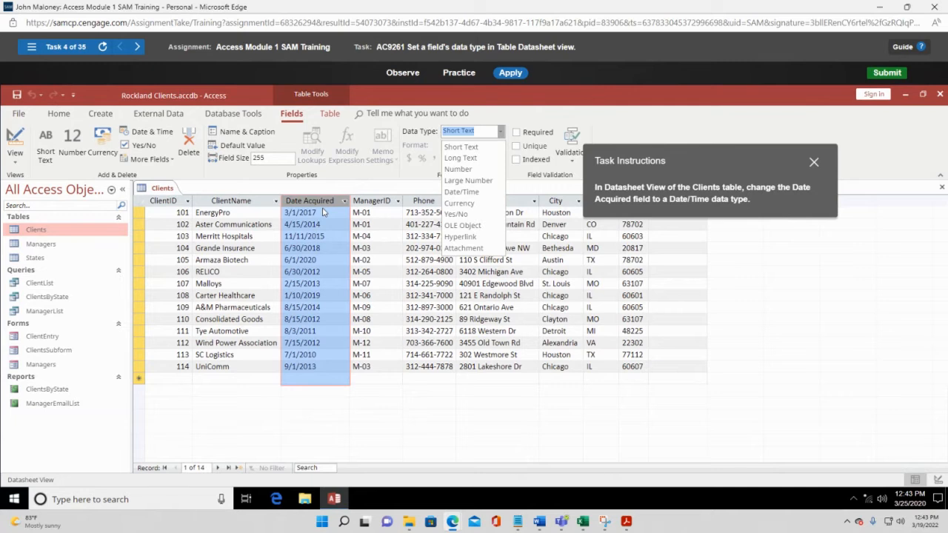
pyautogui.click(482, 193)
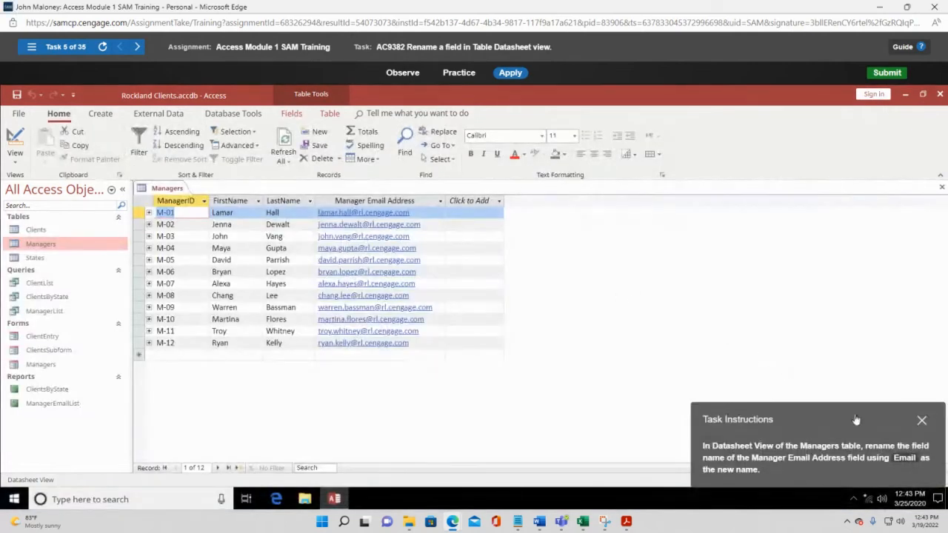
# Rename the Manager Email Address field of the Managers table to Email in Datasheet view
pyautogui.moveTo(855, 418); pyautogui.dragTo(618, 238)
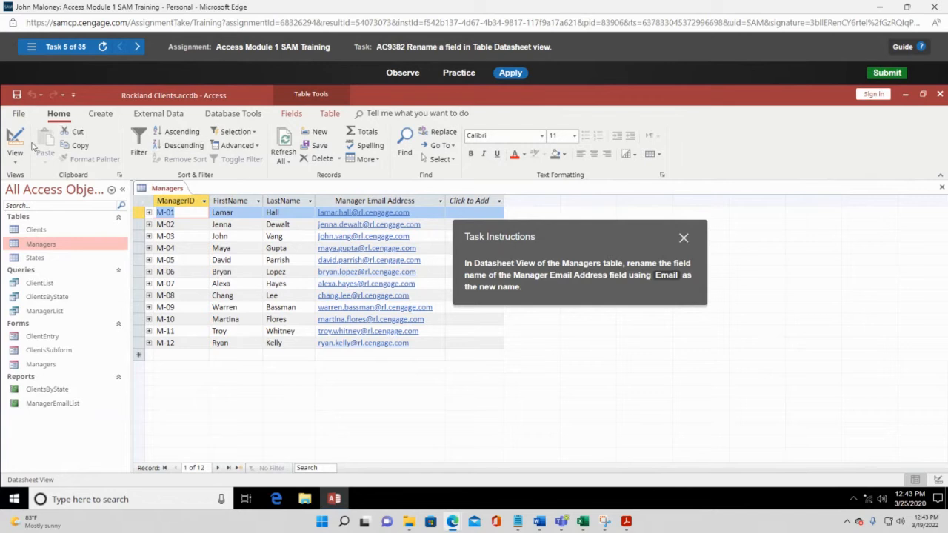
pyautogui.click(17, 161)
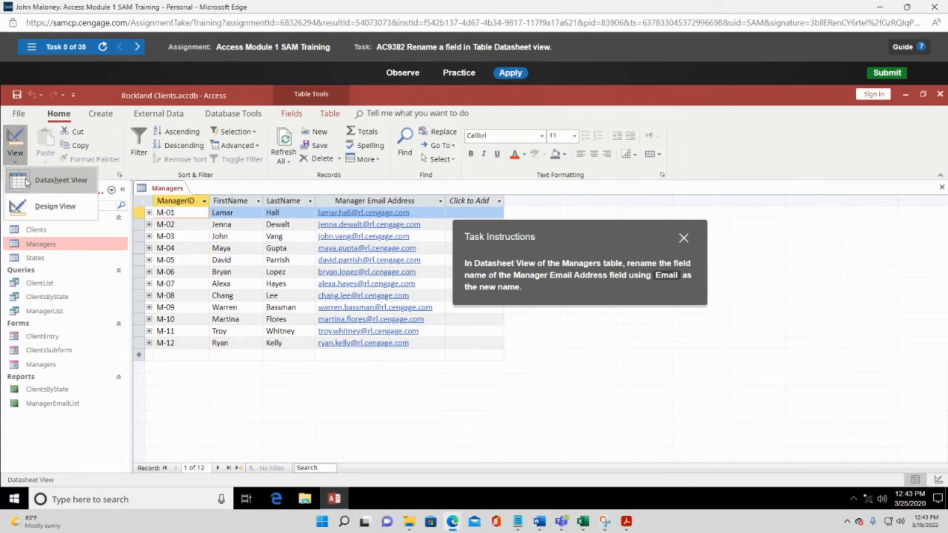
pyautogui.click(21, 146)
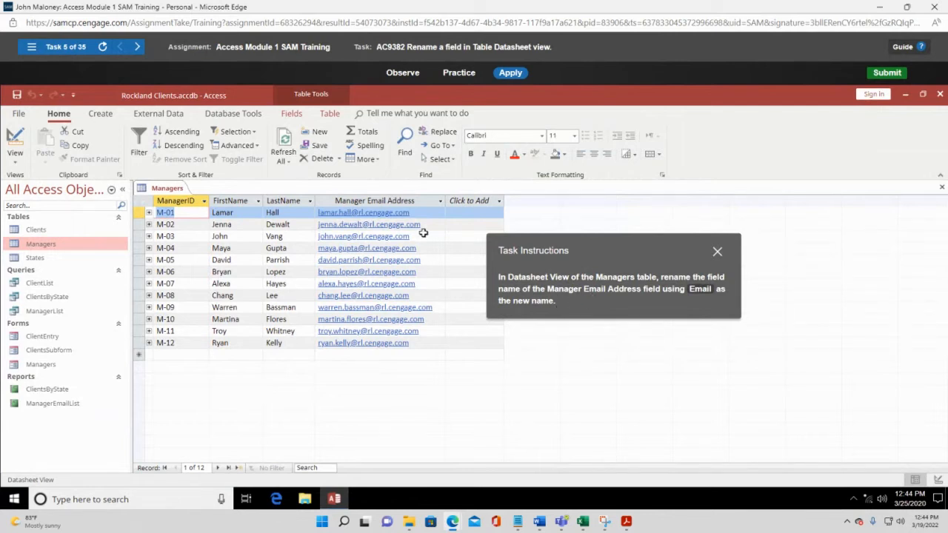
pyautogui.rightClick(397, 198)
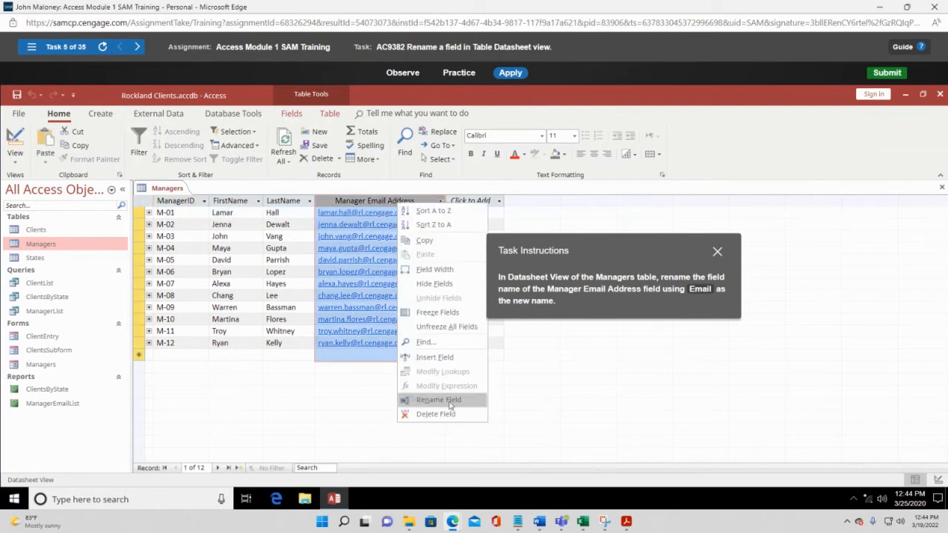
pyautogui.click(415, 400)
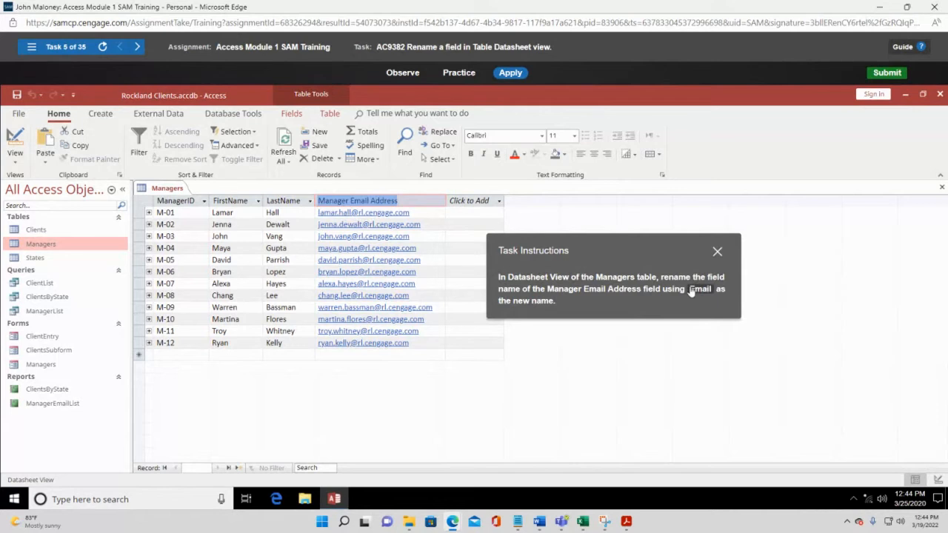
pyautogui.write('Emai')
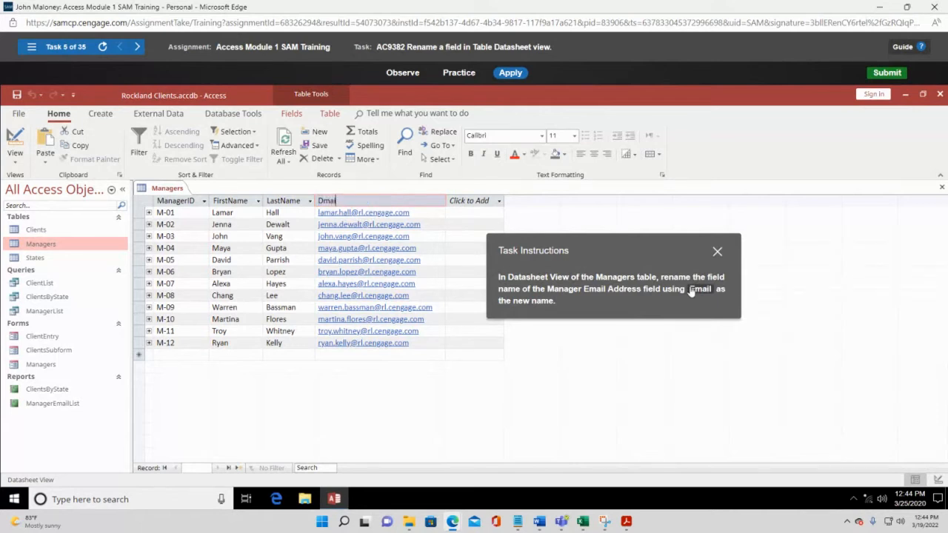
pyautogui.press('BackSpace')
pyautogui.press('BackSpace')
pyautogui.press('BackSpace')
pyautogui.press('Return')
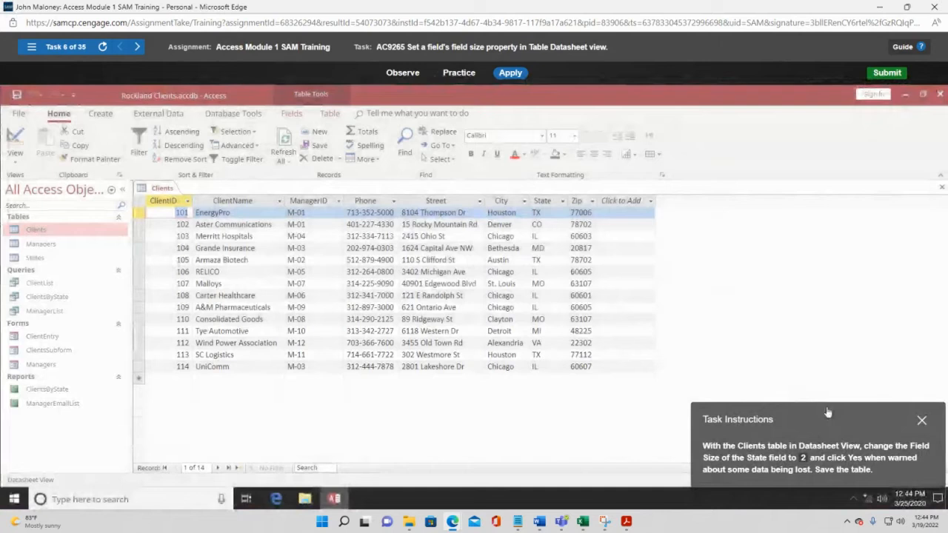
# Read the field size task instructions and check which view the Clients table is open in
pyautogui.moveTo(827, 413); pyautogui.dragTo(393, 222)
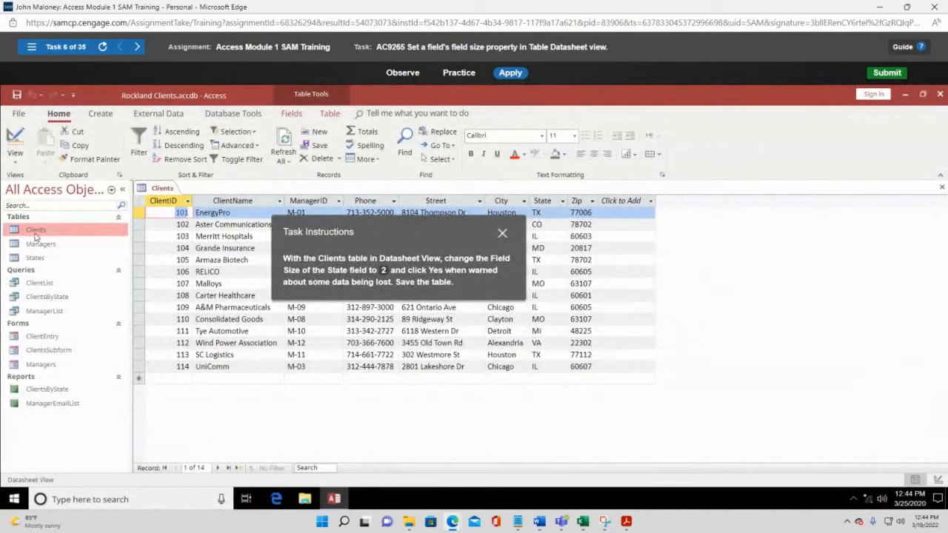
pyautogui.click(16, 161)
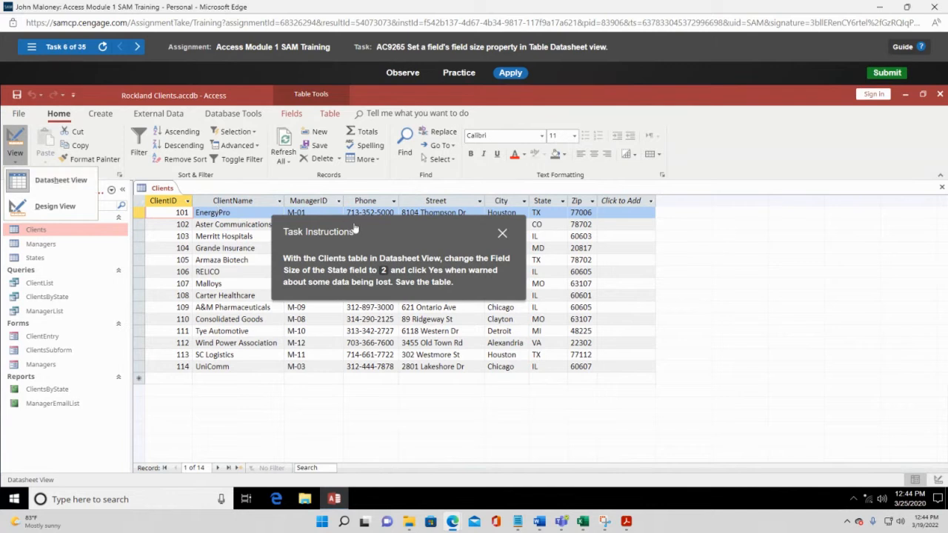
pyautogui.click(72, 188)
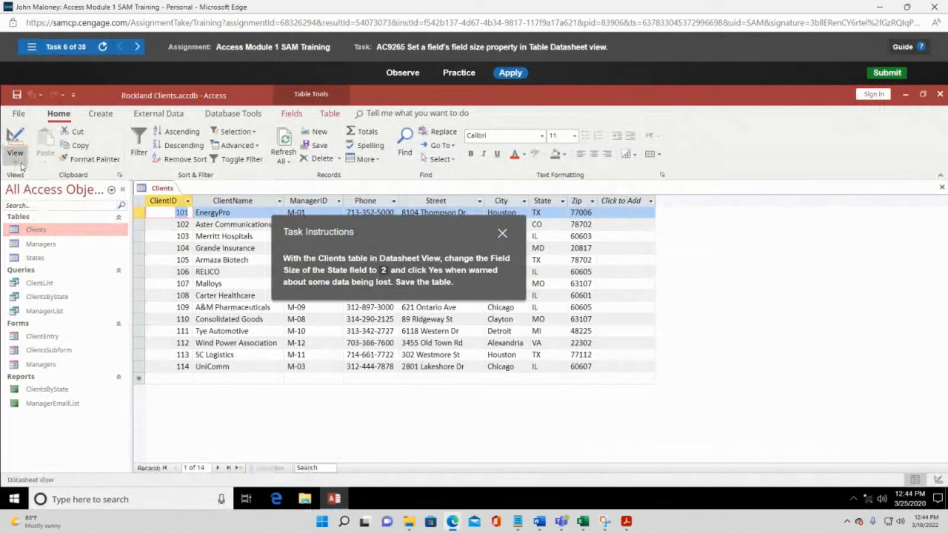
pyautogui.click(16, 161)
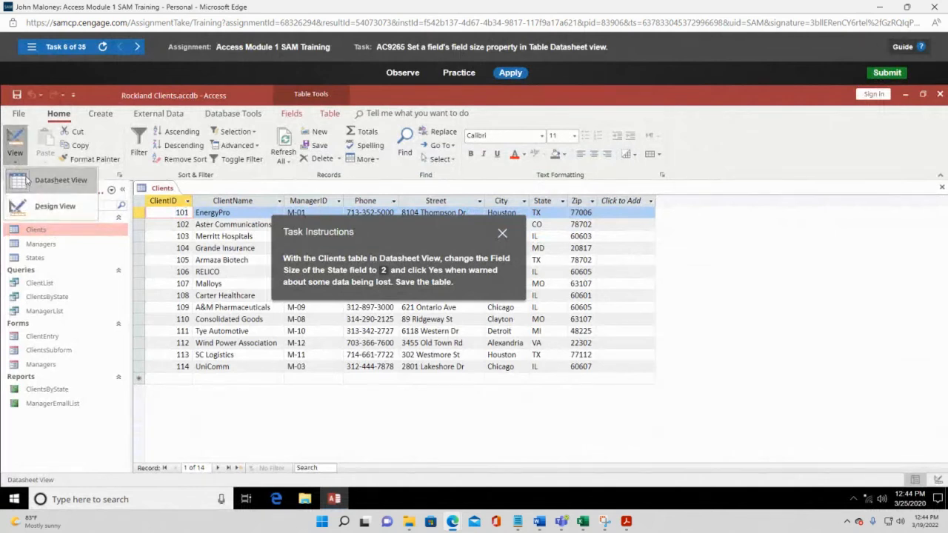
pyautogui.click(25, 180)
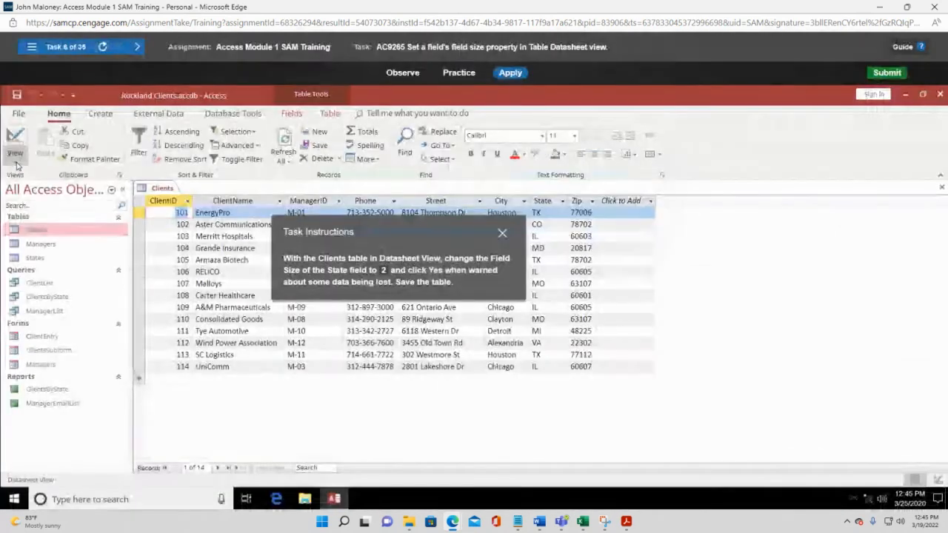
pyautogui.click(10, 142)
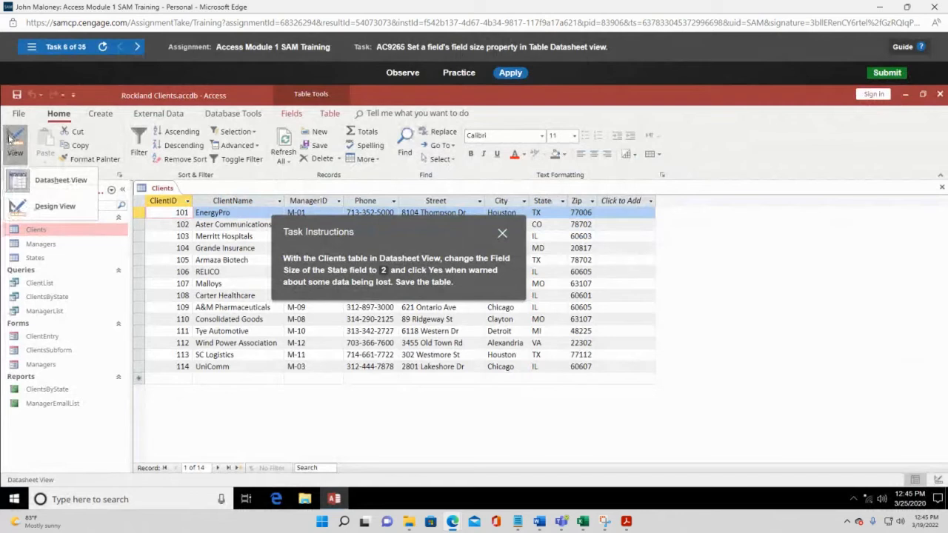
pyautogui.click(10, 139)
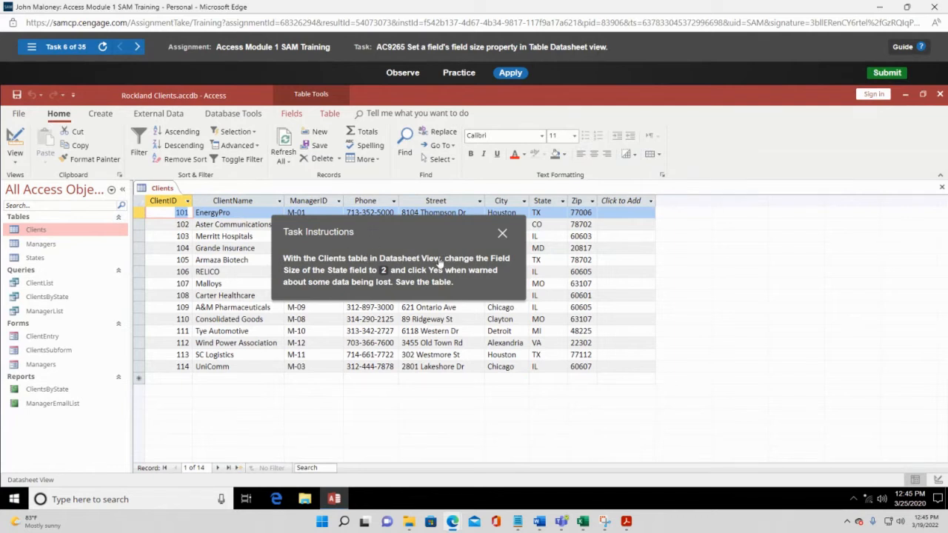
pyautogui.click(16, 161)
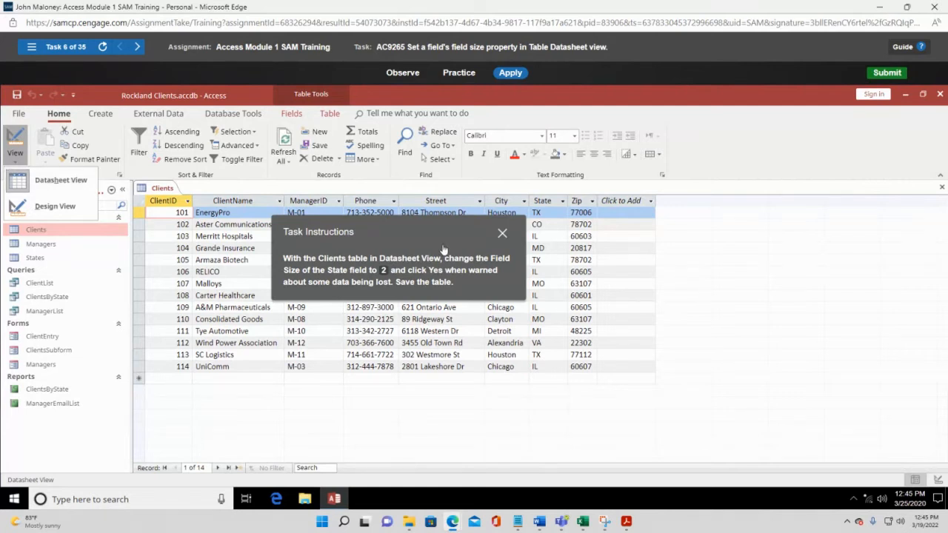
# Set the field size of the State field in the Clients table to 2, moving the task instructions out of the way
pyautogui.moveTo(444, 231); pyautogui.dragTo(597, 262)
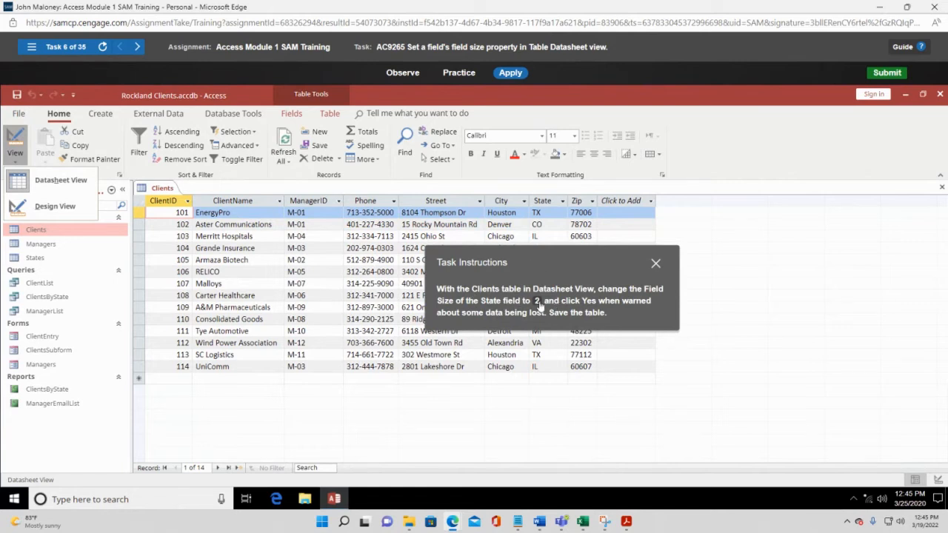
pyautogui.click(548, 203)
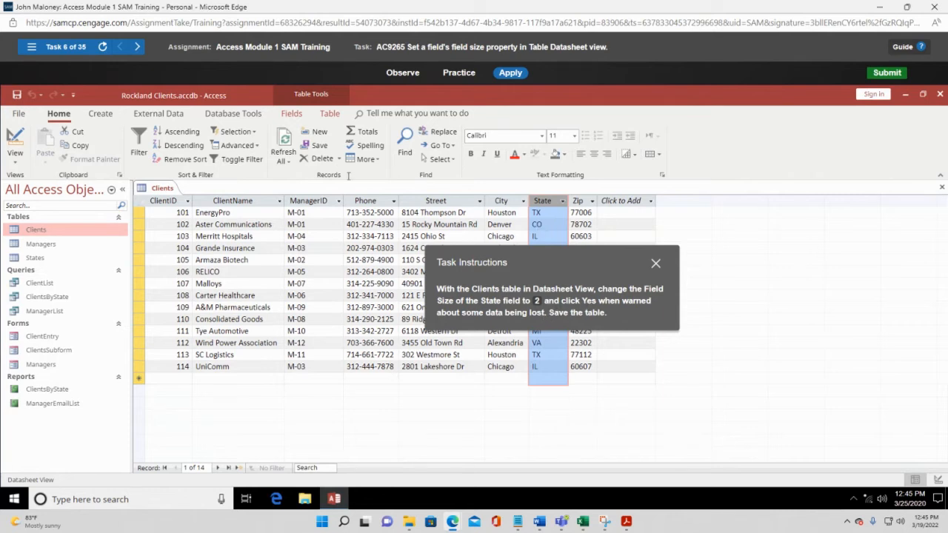
pyautogui.click(291, 117)
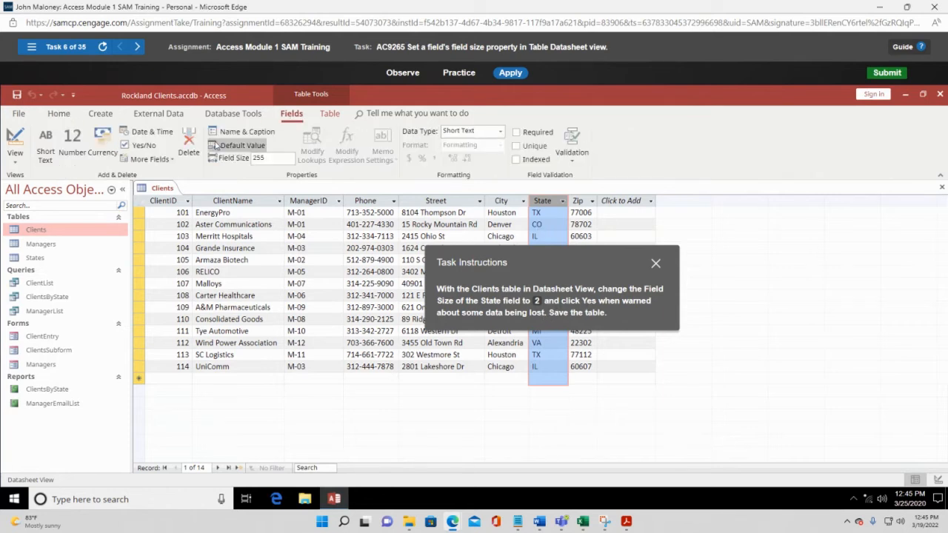
pyautogui.click(269, 157)
pyautogui.moveTo(258, 160); pyautogui.dragTo(274, 162)
pyautogui.write('2')
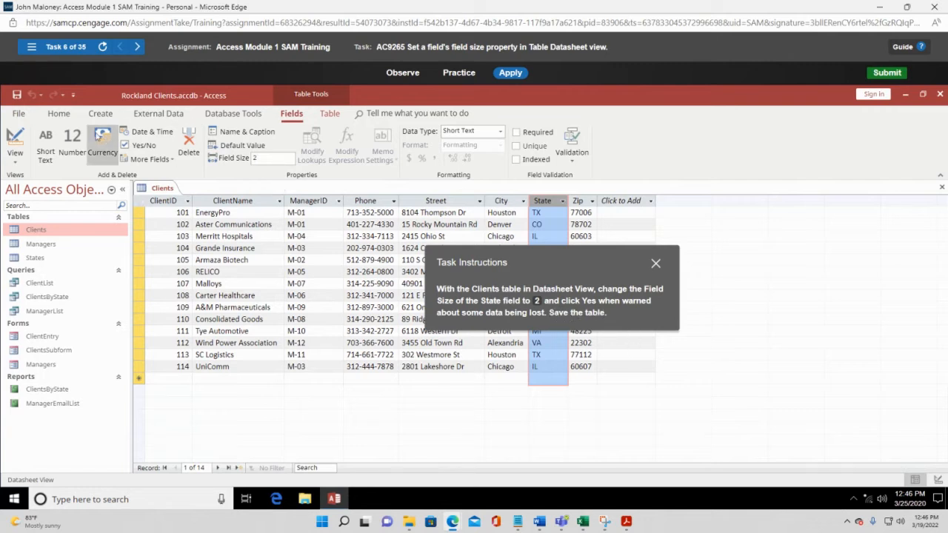
# Save the Clients table and accept the possible data loss from the shorter field size
pyautogui.click(18, 96)
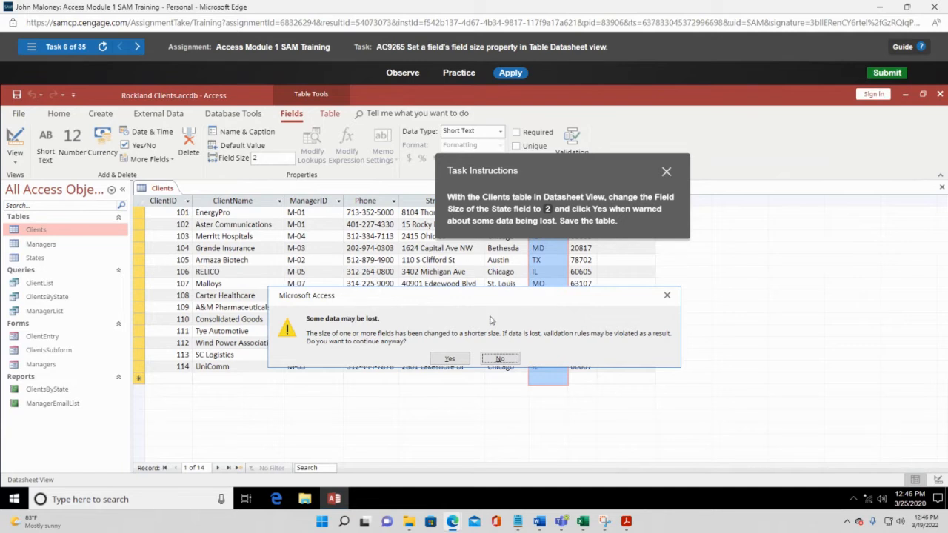
pyautogui.click(450, 359)
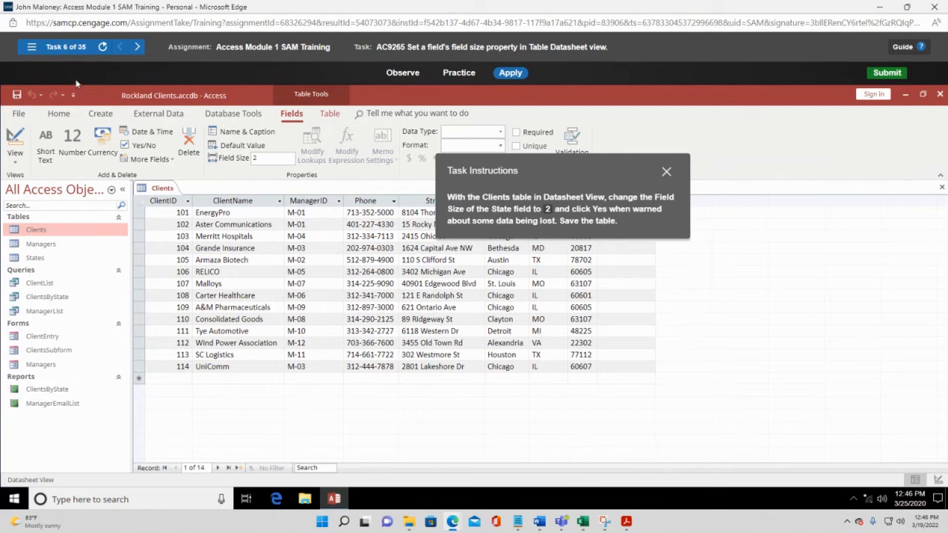
pyautogui.click(17, 95)
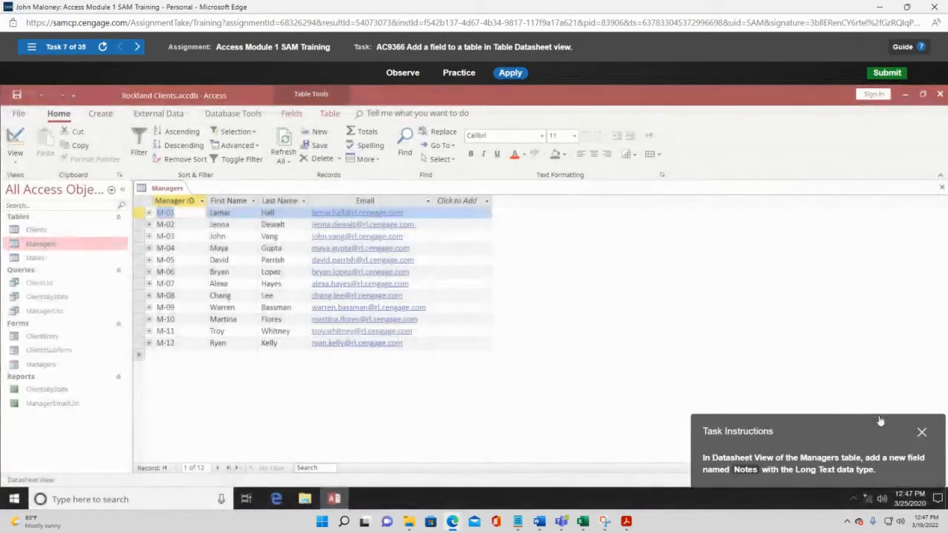
# Add a Long Text field named Notes to the Managers table in Datasheet view, keeping the task instructions clear of the columns
pyautogui.moveTo(878, 426); pyautogui.dragTo(627, 199)
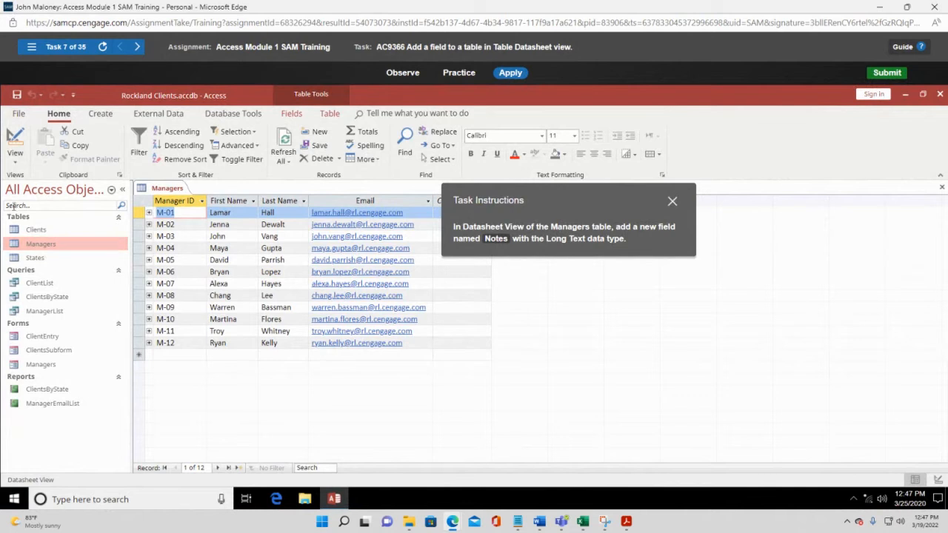
pyautogui.click(17, 160)
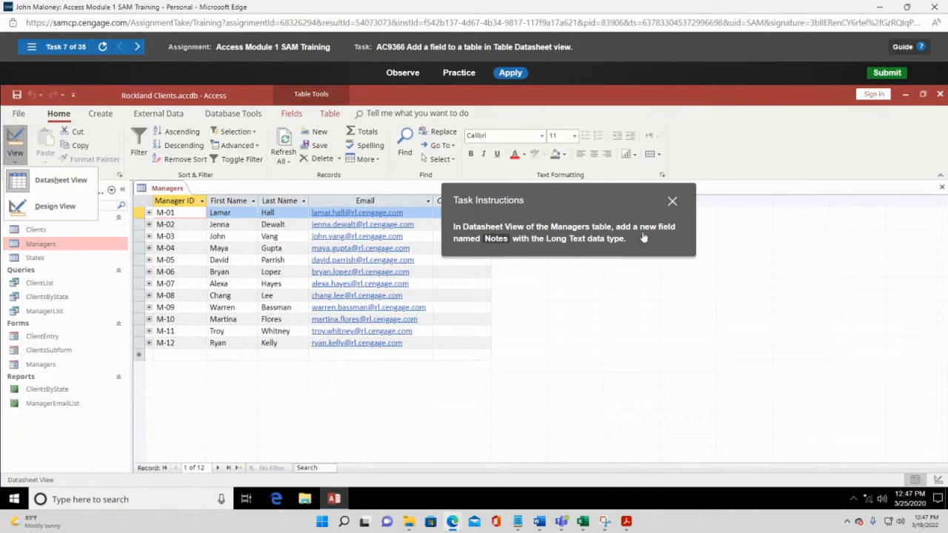
pyautogui.moveTo(585, 207); pyautogui.dragTo(623, 233)
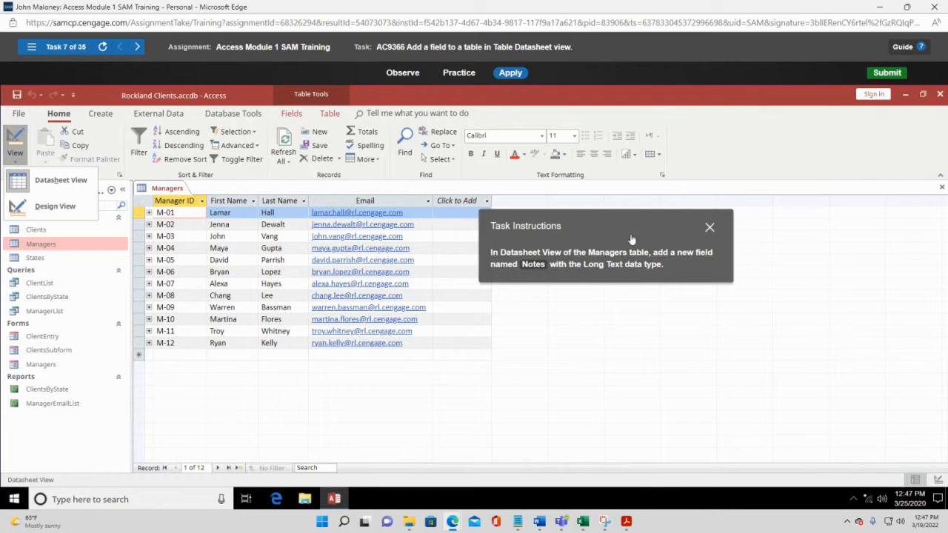
pyautogui.moveTo(622, 230); pyautogui.dragTo(679, 226)
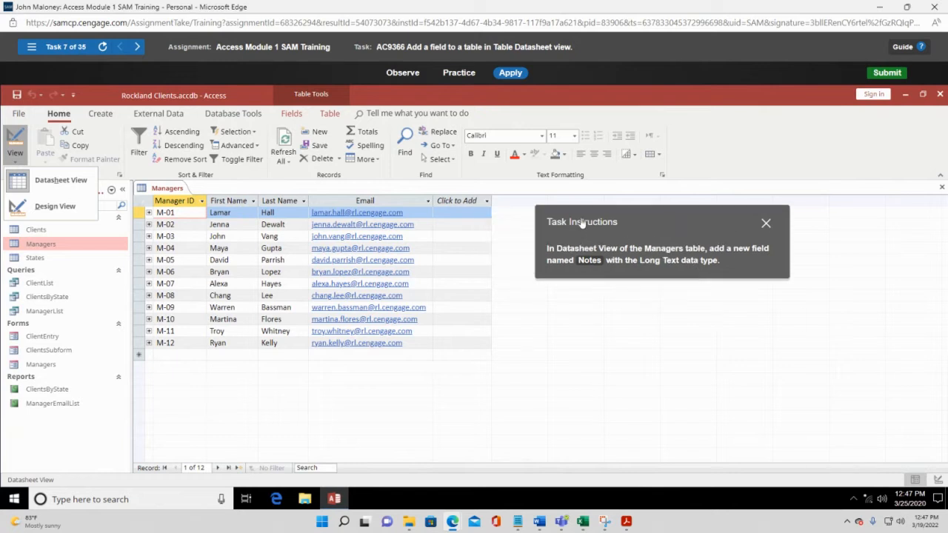
pyautogui.click(450, 201)
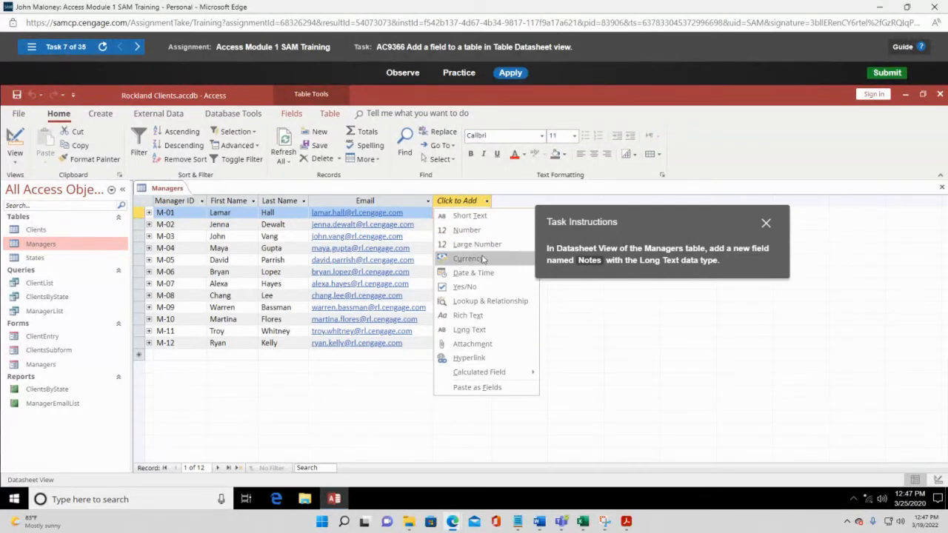
pyautogui.click(474, 329)
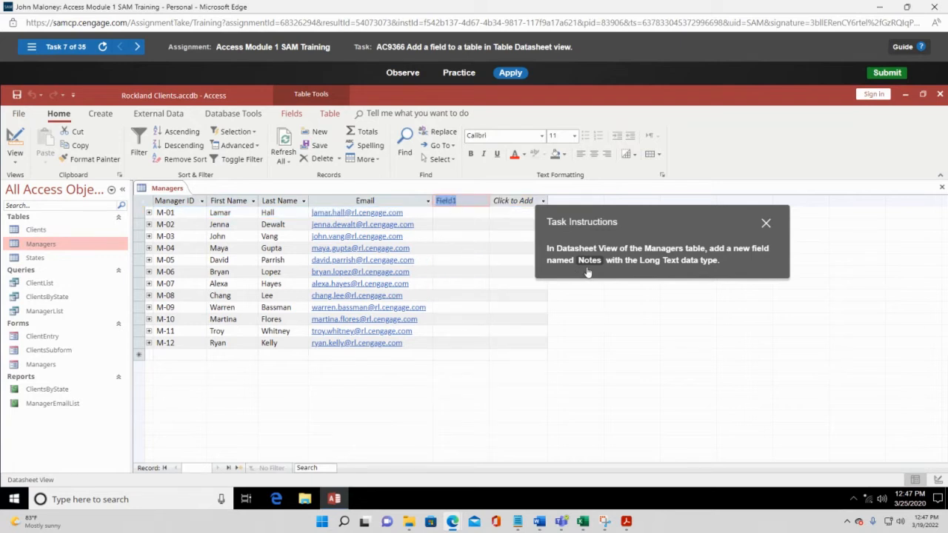
pyautogui.write('Notes')
pyautogui.press('Return')
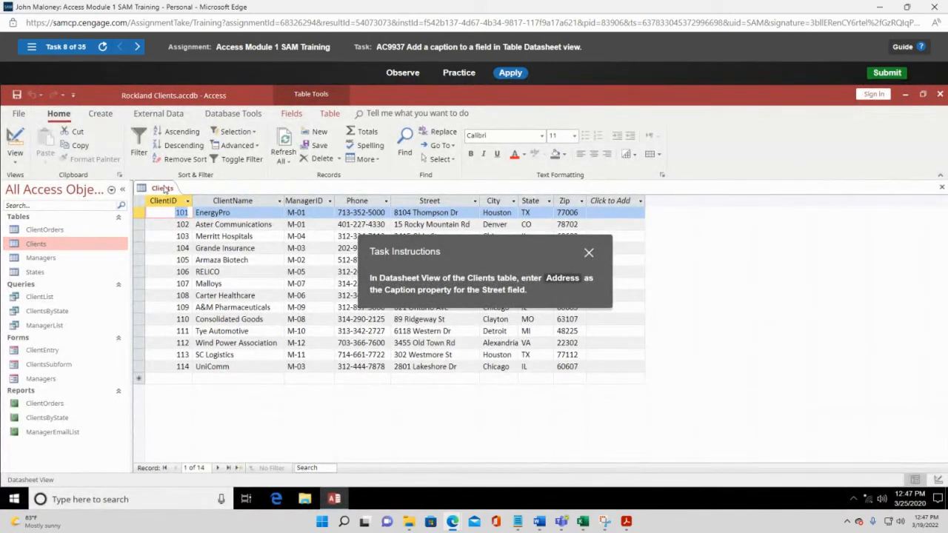
# Give the Street field of the Clients table the caption Address in Datasheet view
pyautogui.click(15, 159)
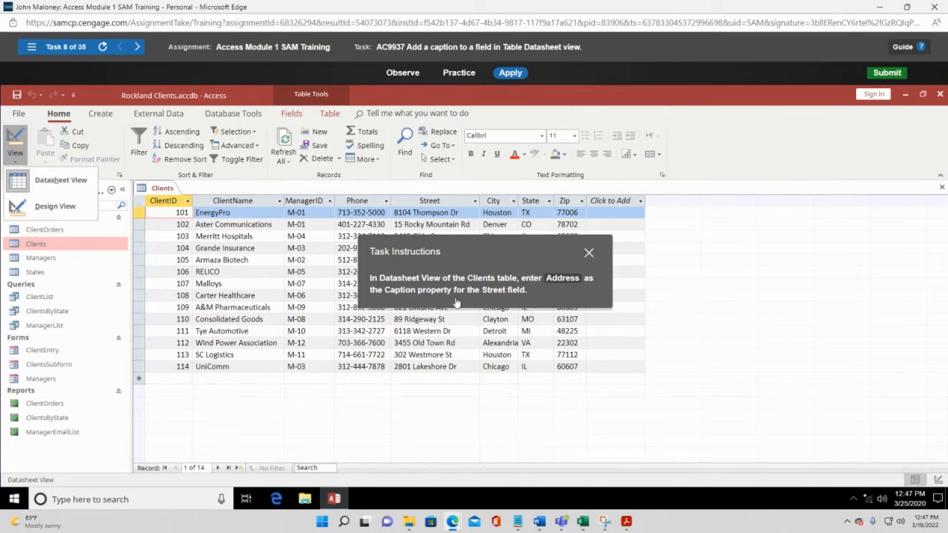
pyautogui.click(442, 200)
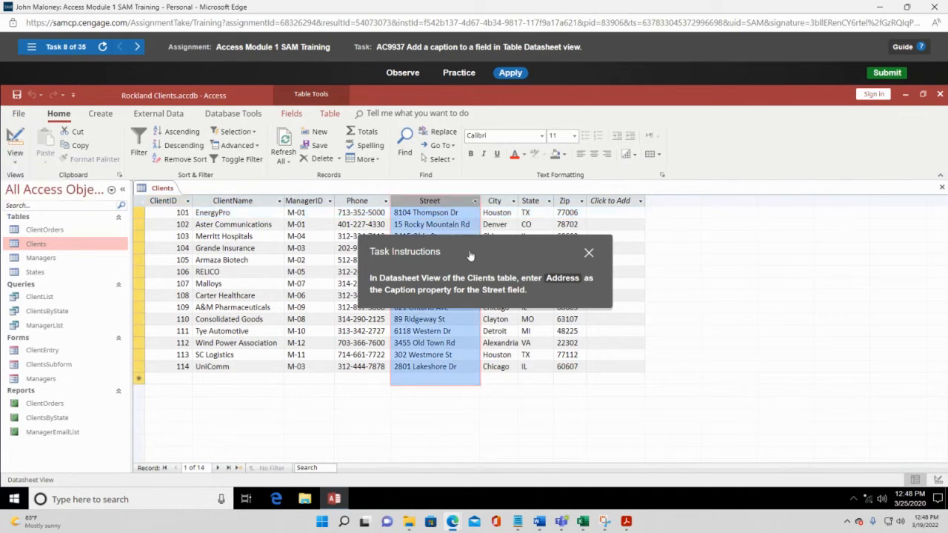
pyautogui.moveTo(471, 254); pyautogui.dragTo(636, 226)
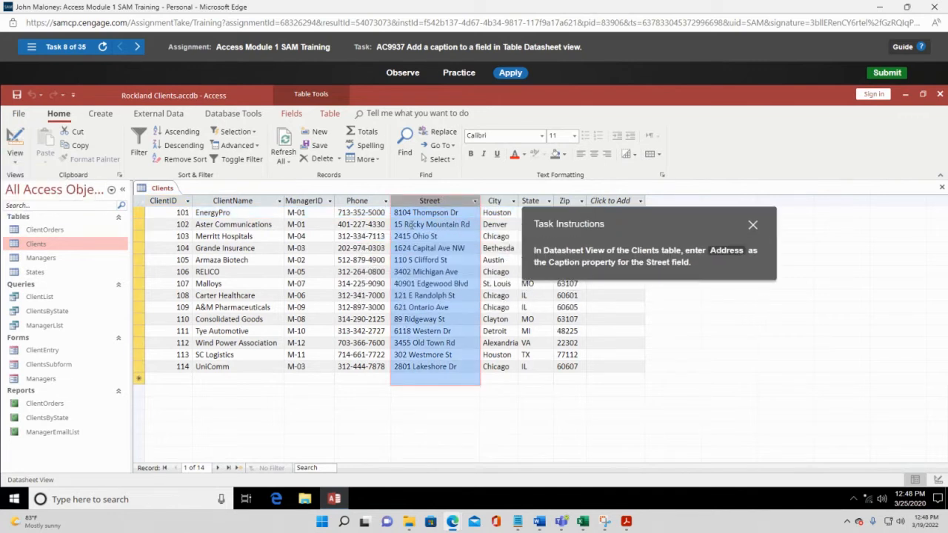
pyautogui.click(293, 114)
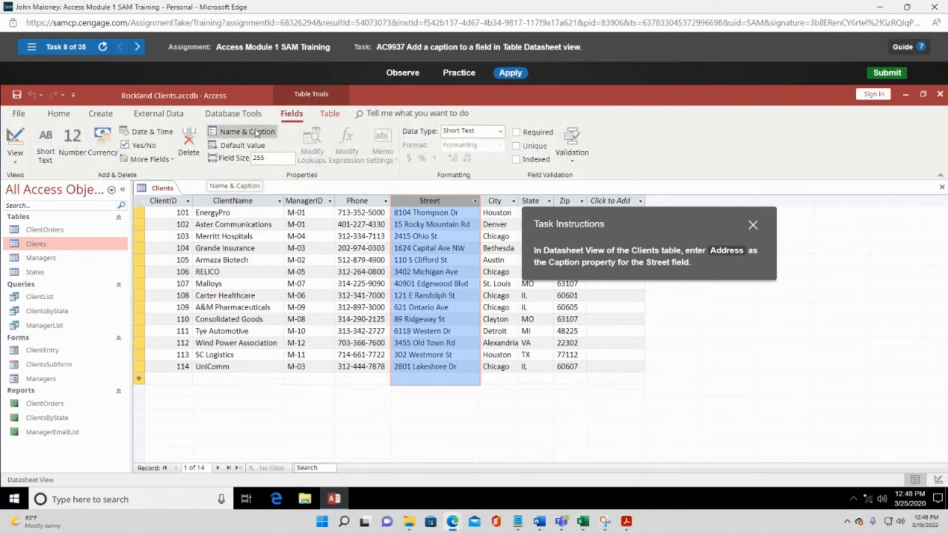
pyautogui.click(257, 132)
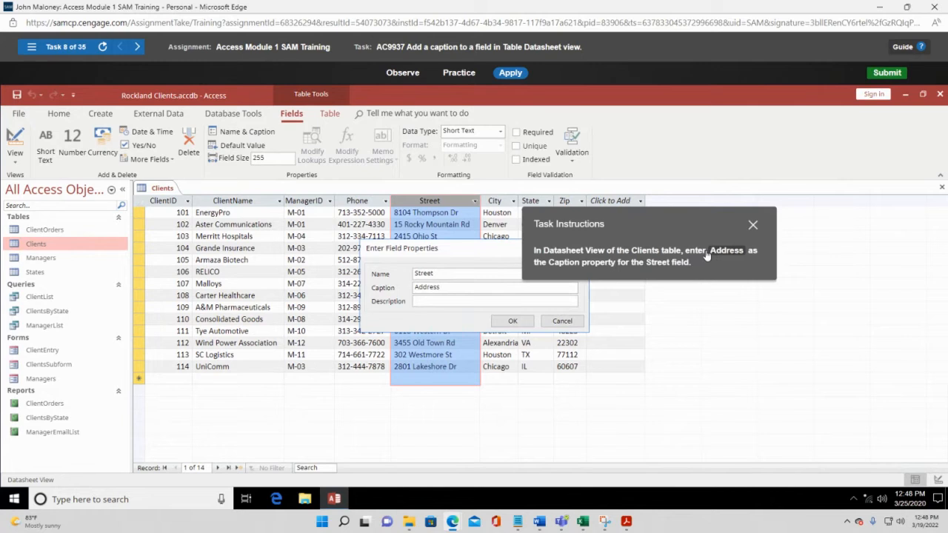
pyautogui.click(513, 321)
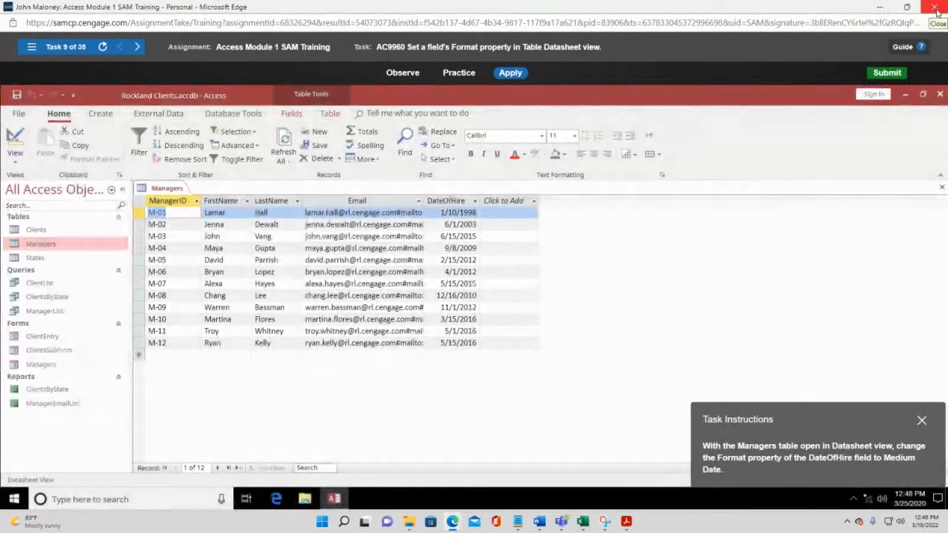
# Close the Access Module 1 training and open the Access Module 2 SAM Training activity from the course list
pyautogui.click(937, 11)
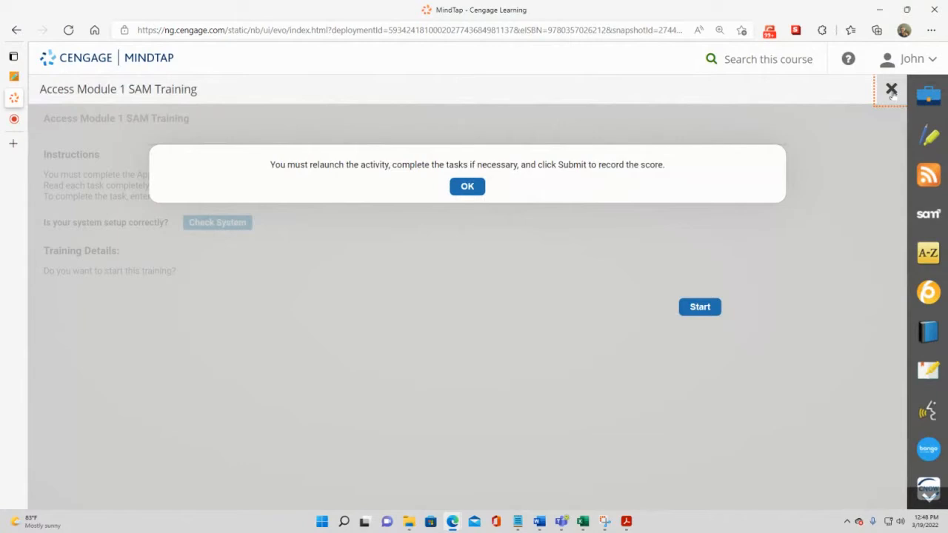
pyautogui.click(891, 89)
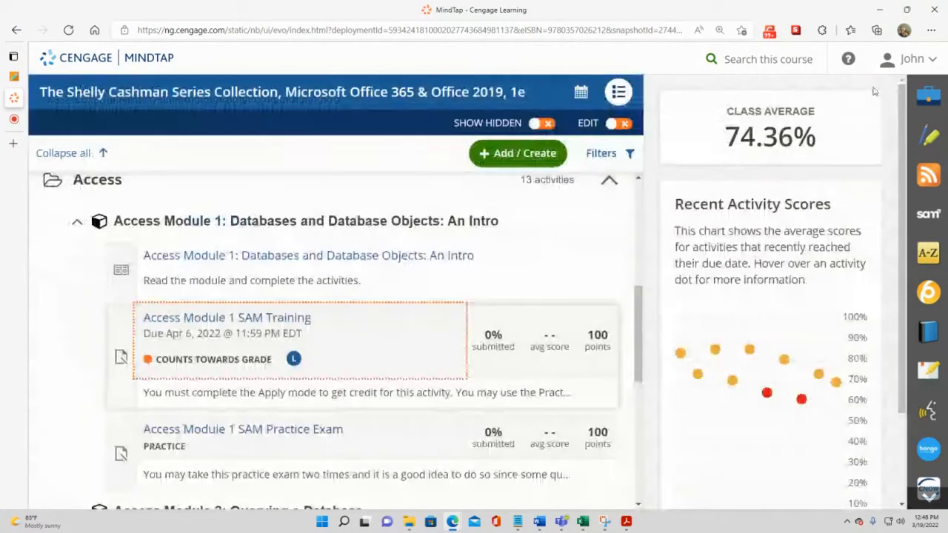
pyautogui.scroll(-3, 284, 342)
pyautogui.click(272, 310)
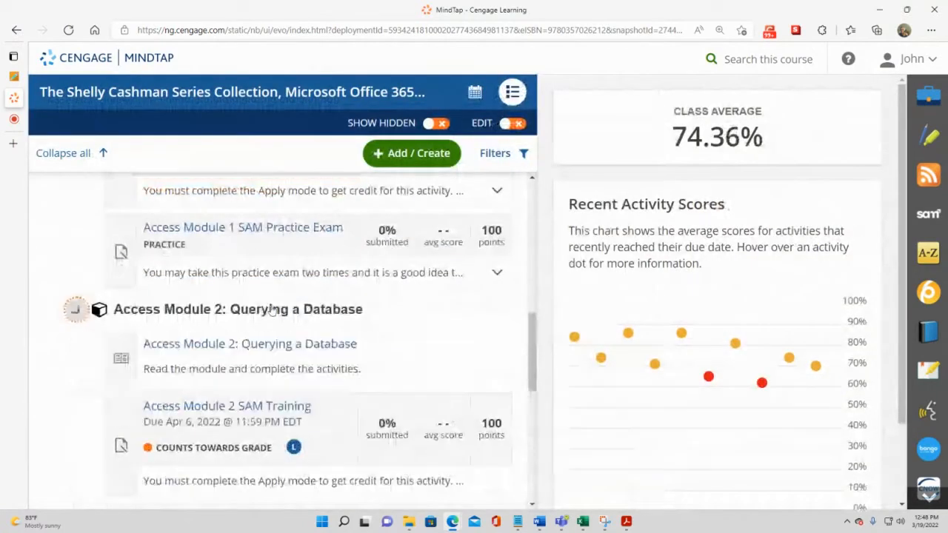
pyautogui.click(248, 411)
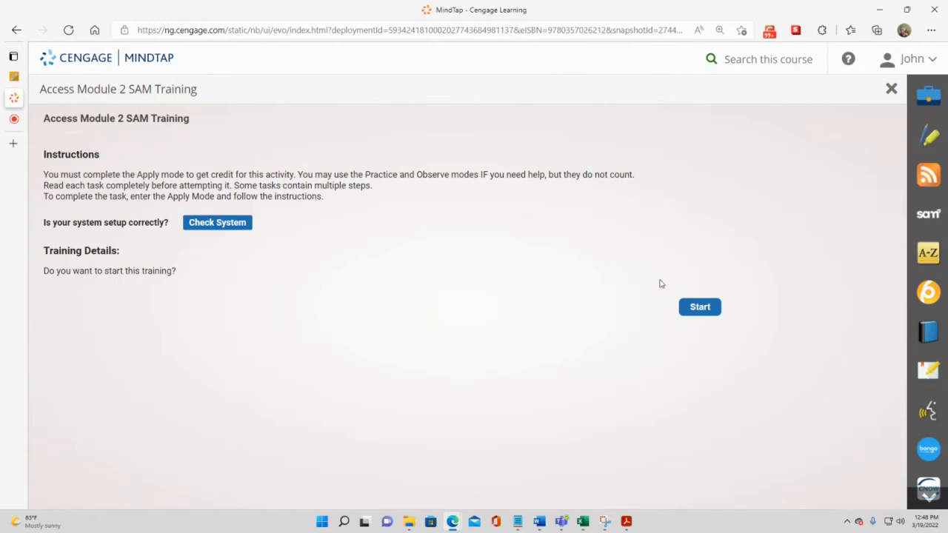
# Start the Access Module 2 training, maximize its window and move the task instructions toward the middle of the work area
pyautogui.click(695, 306)
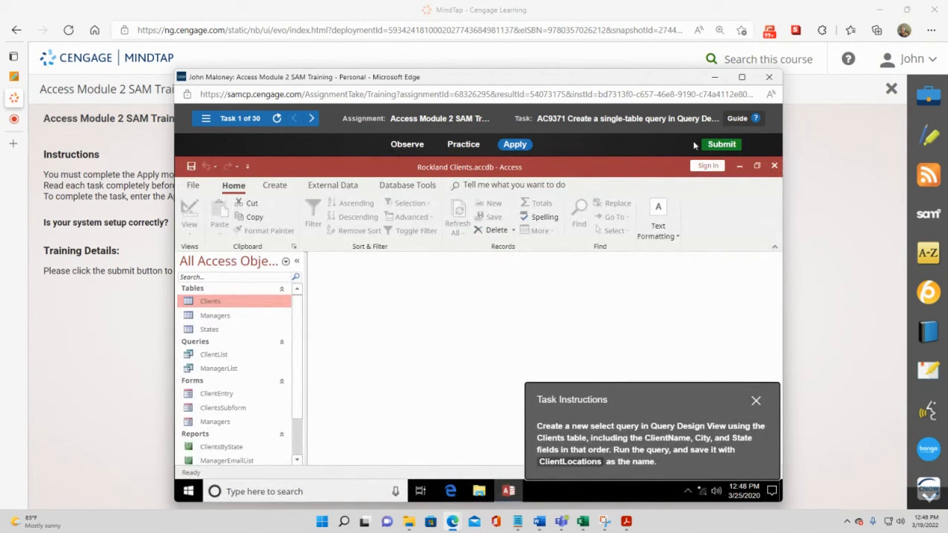
pyautogui.moveTo(611, 79); pyautogui.dragTo(577, 53)
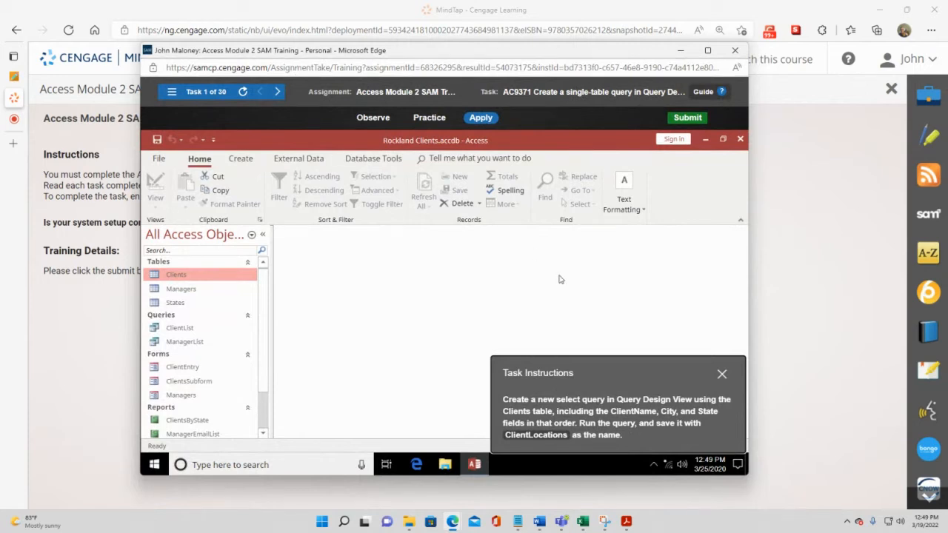
pyautogui.click(708, 50)
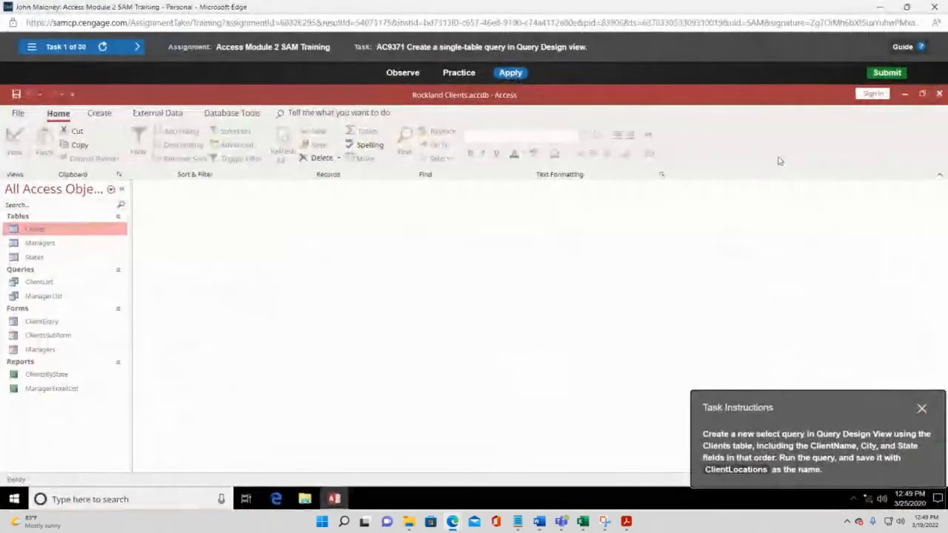
pyautogui.moveTo(799, 408); pyautogui.dragTo(433, 223)
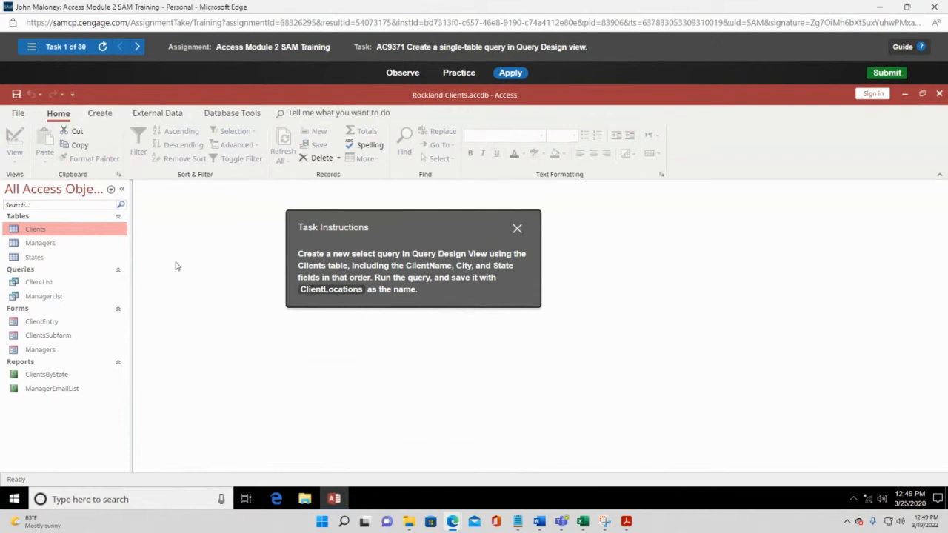
# Create a new query in Query Design view and add the Clients table as its source
pyautogui.click(46, 247)
pyautogui.click(45, 259)
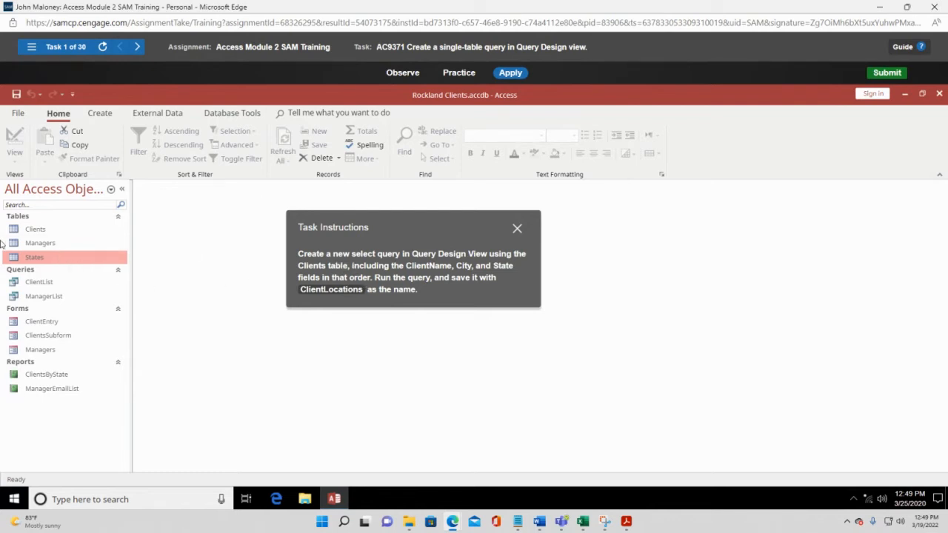
pyautogui.click(51, 232)
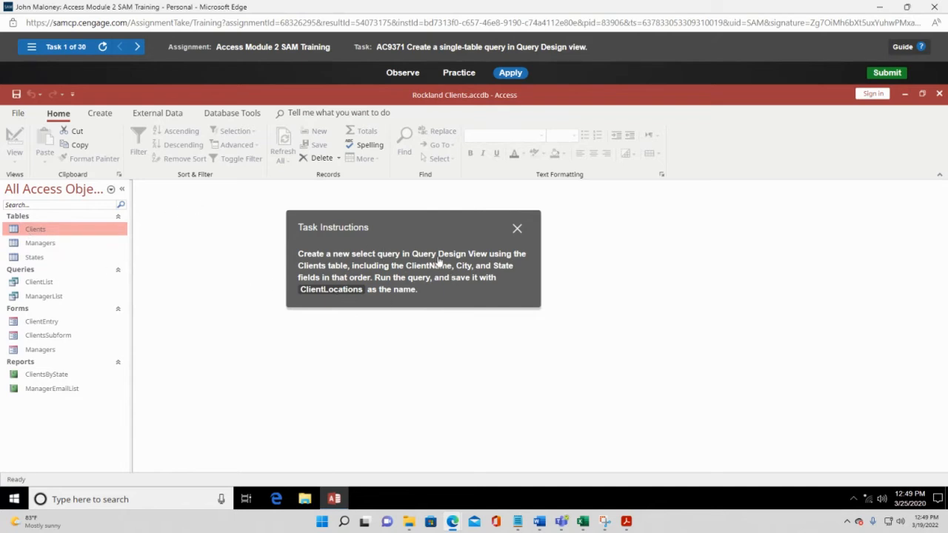
pyautogui.click(111, 113)
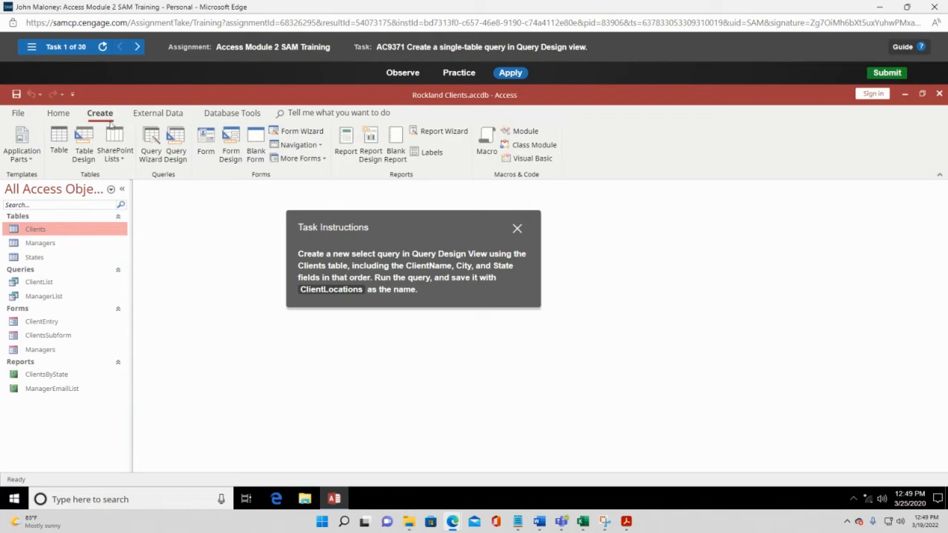
pyautogui.click(178, 153)
pyautogui.moveTo(398, 227); pyautogui.dragTo(532, 101)
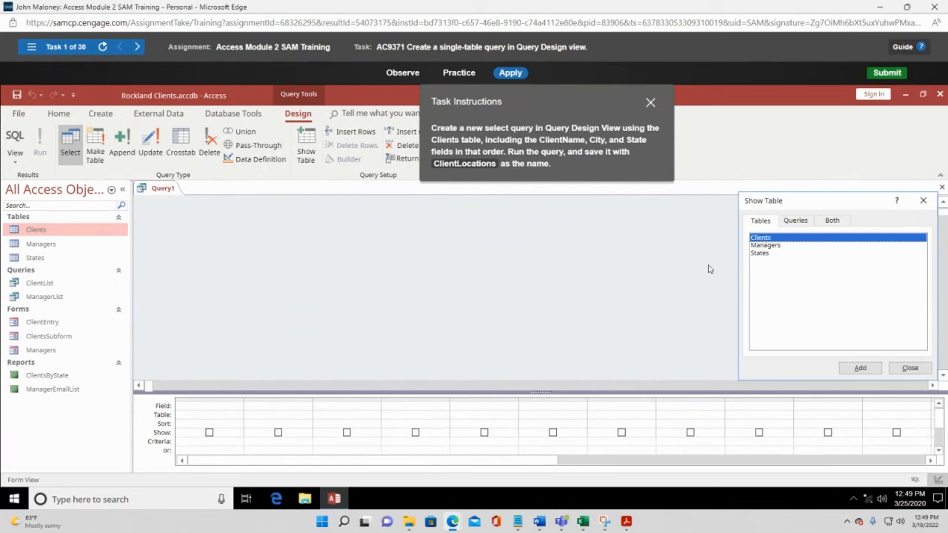
pyautogui.doubleClick(769, 239)
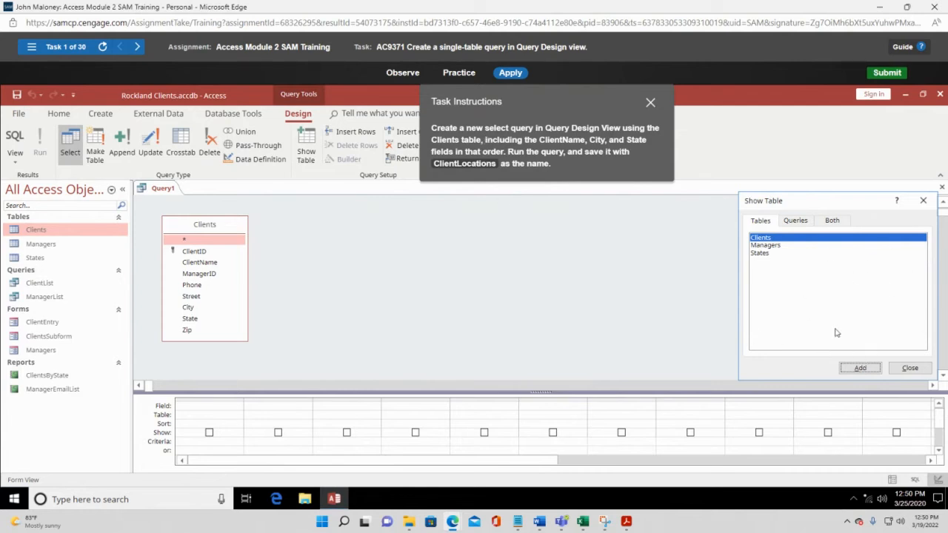
pyautogui.click(910, 368)
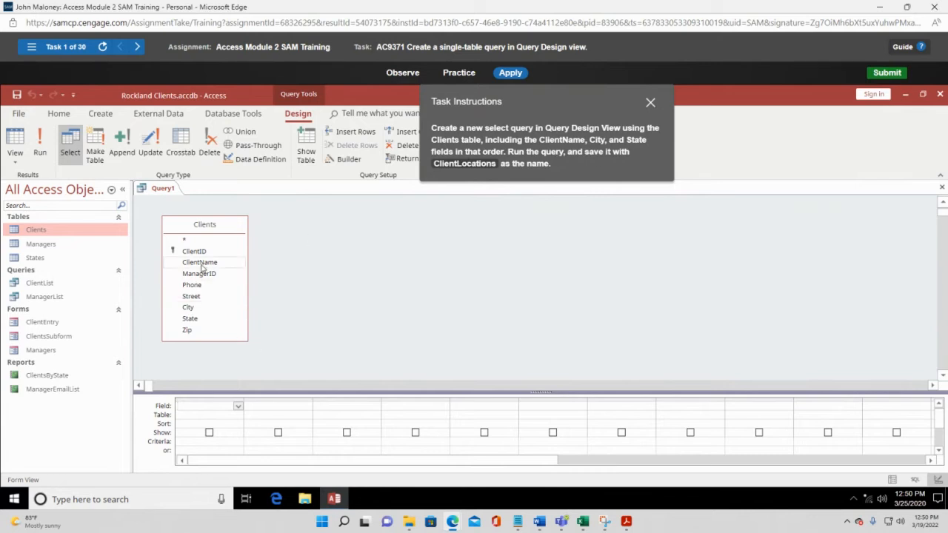
# Add the ClientName, City and State fields of the Clients table to the query design grid in that order
pyautogui.click(543, 394)
pyautogui.doubleClick(209, 265)
pyautogui.doubleClick(188, 307)
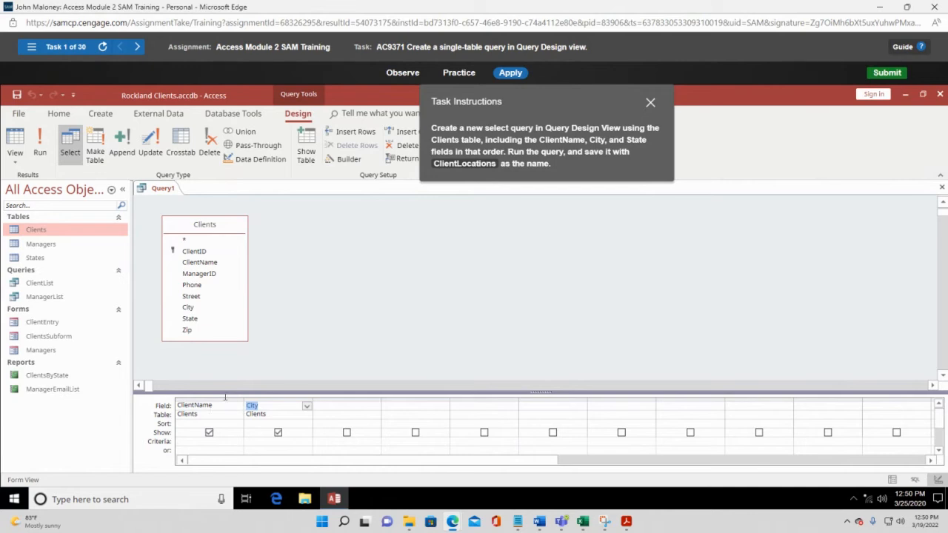
pyautogui.doubleClick(203, 319)
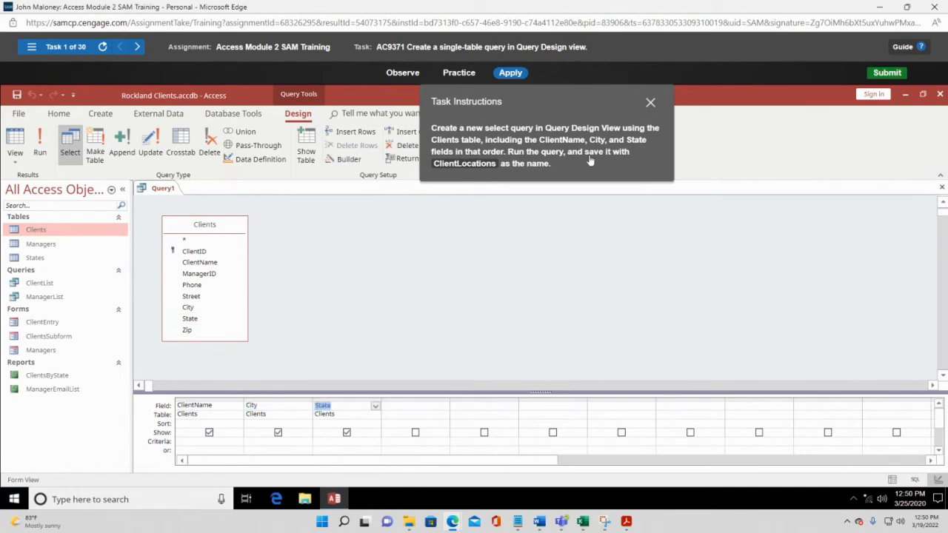
# Run the query and save it as ClientLocations
pyautogui.click(39, 160)
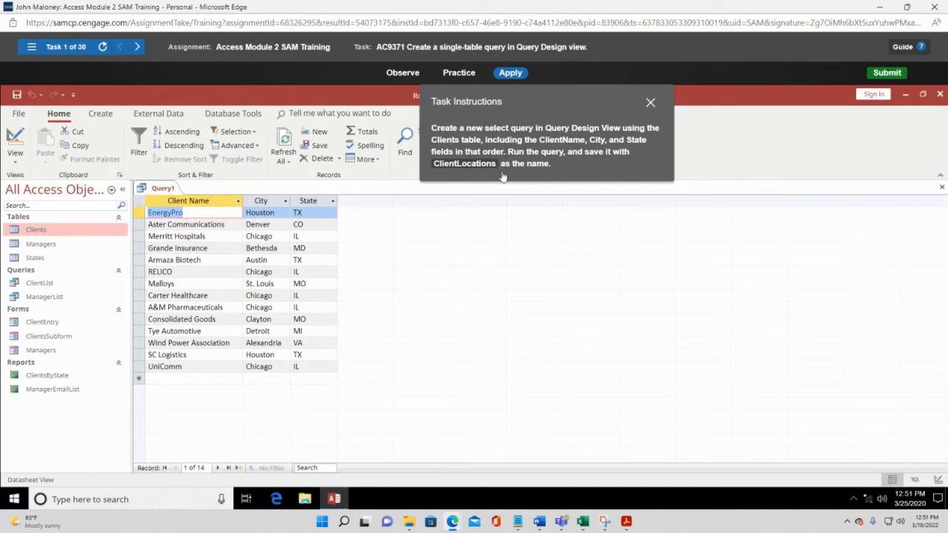
pyautogui.click(16, 95)
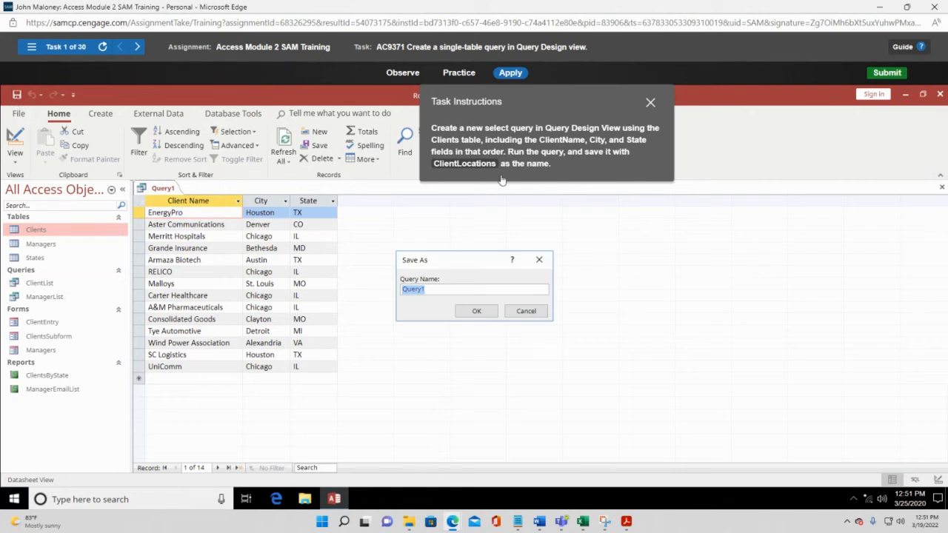
pyautogui.write('ClientLocations')
pyautogui.click(476, 311)
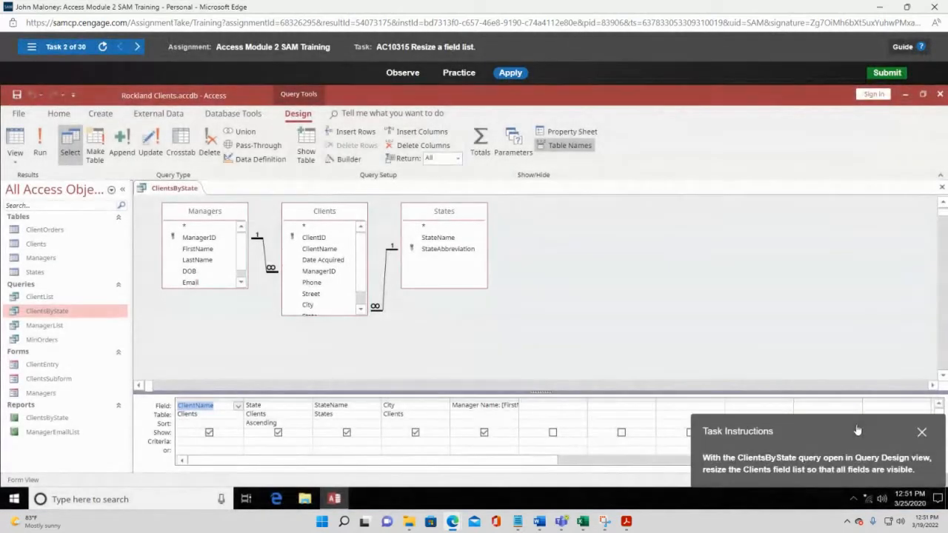
# Move the task instructions clear of the field lists and lengthen the Clients field list in the ClientsByState query to show all fields
pyautogui.moveTo(856, 424); pyautogui.dragTo(468, 147)
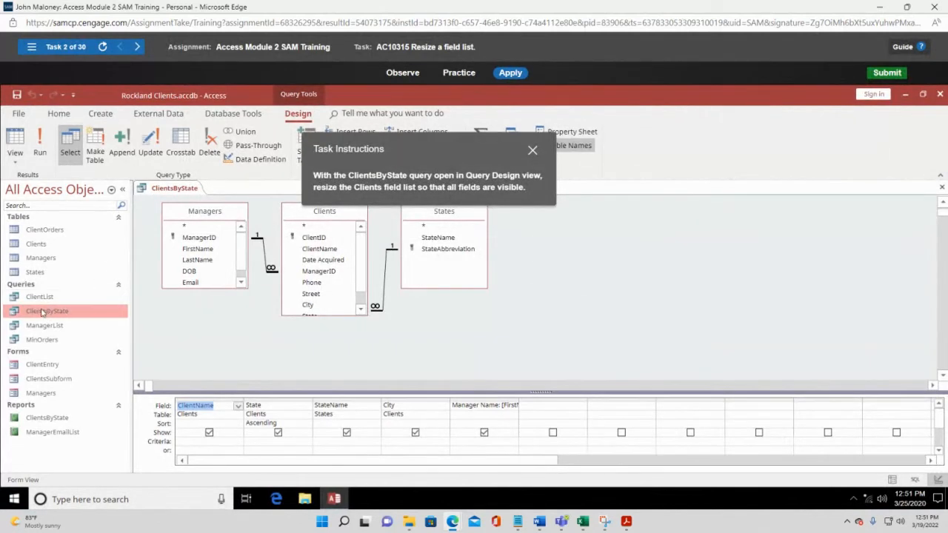
pyautogui.click(15, 160)
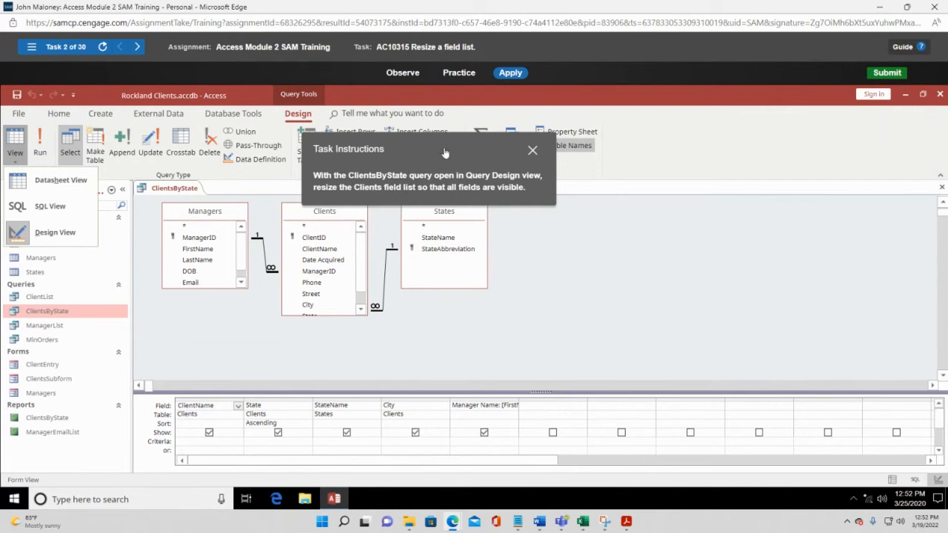
pyautogui.moveTo(443, 139); pyautogui.dragTo(679, 210)
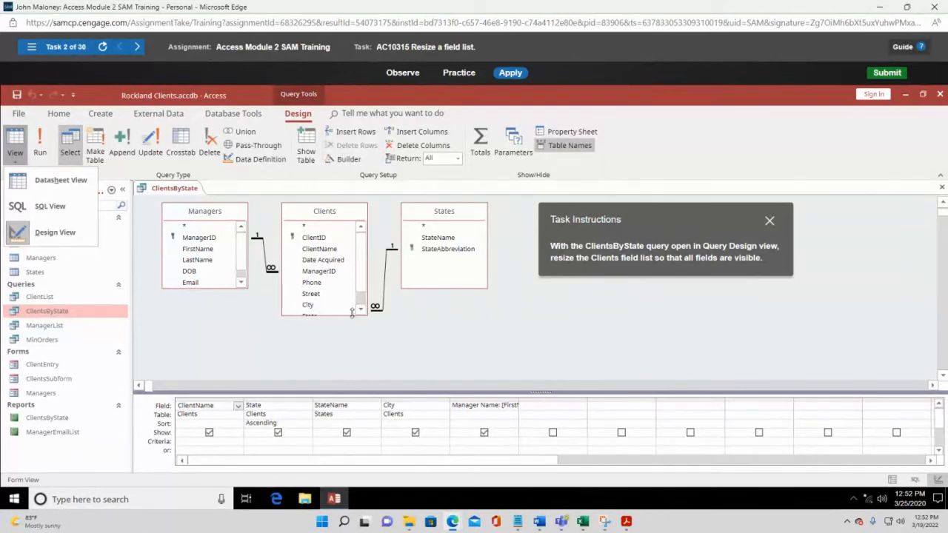
pyautogui.moveTo(353, 312); pyautogui.dragTo(351, 338)
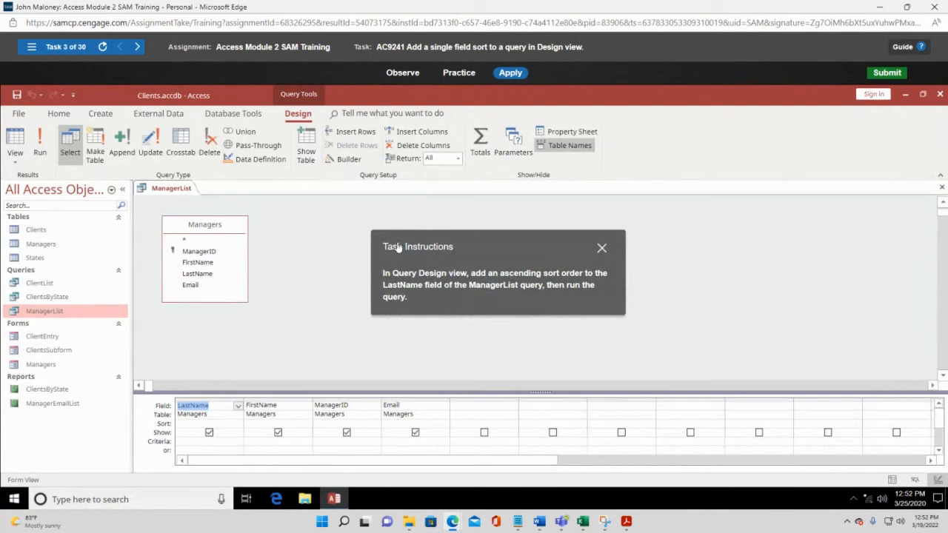
# Sort the LastName field of the ManagerList query in Ascending order and run the query
pyautogui.click(18, 167)
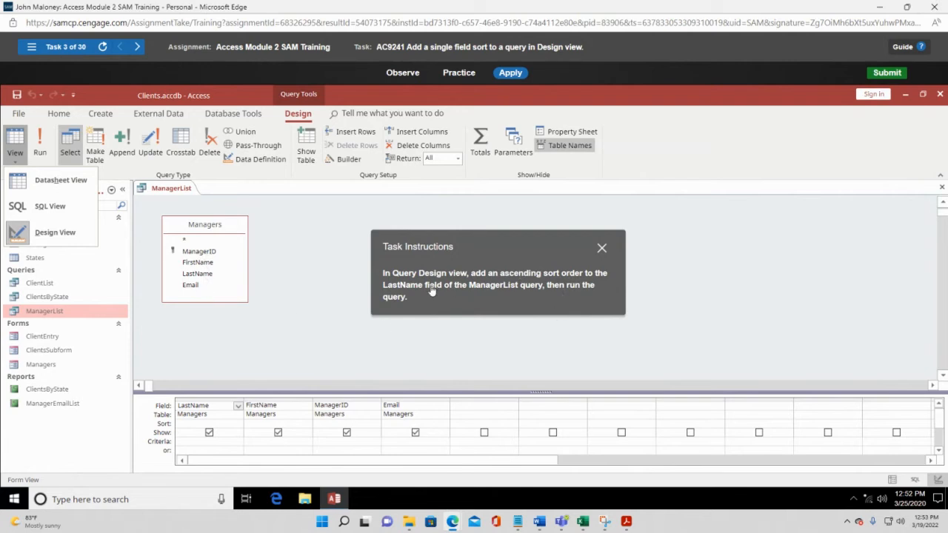
pyautogui.click(195, 408)
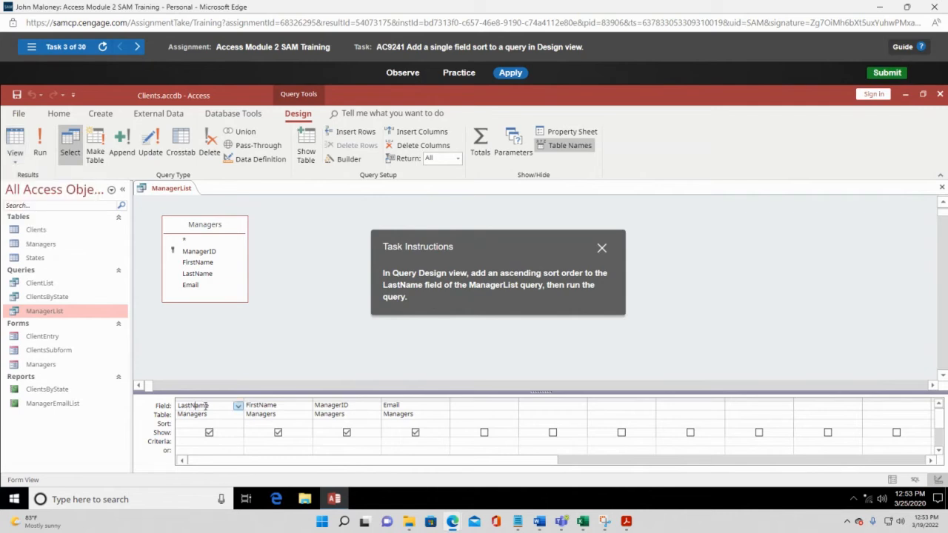
pyautogui.click(209, 414)
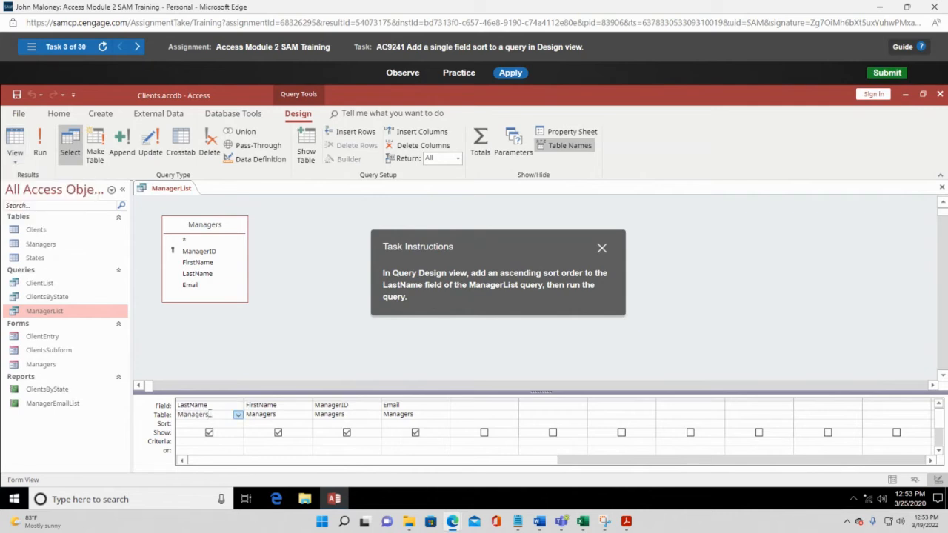
pyautogui.click(201, 424)
pyautogui.click(193, 434)
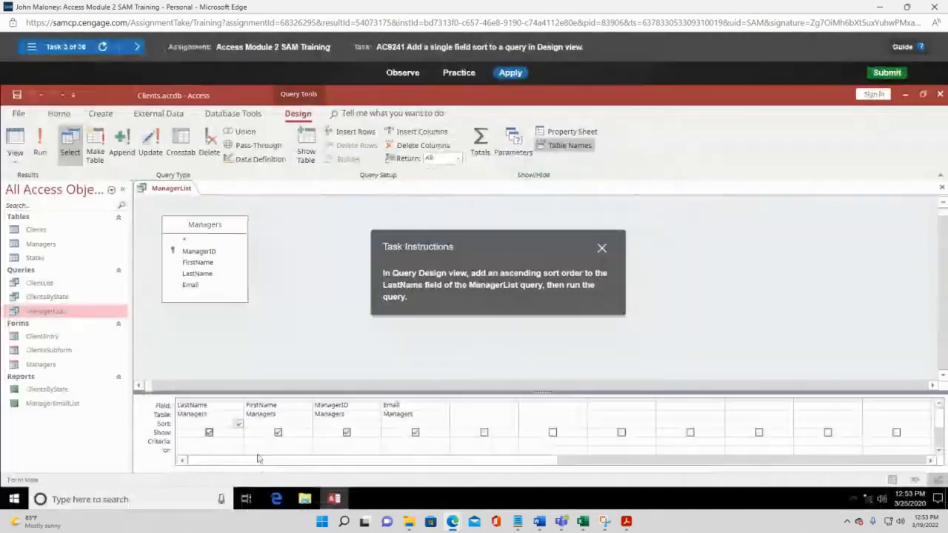
pyautogui.click(215, 406)
pyautogui.click(215, 414)
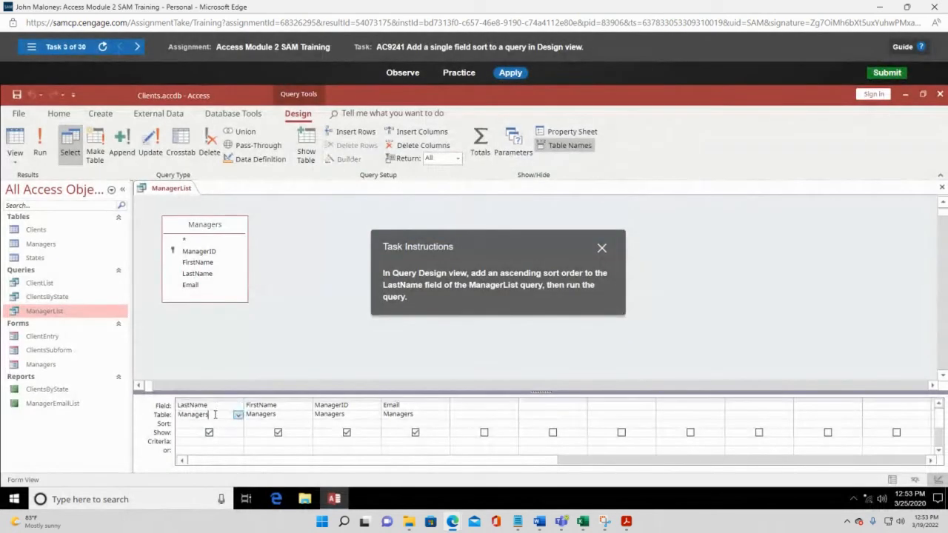
pyautogui.click(217, 422)
pyautogui.click(224, 423)
pyautogui.click(237, 425)
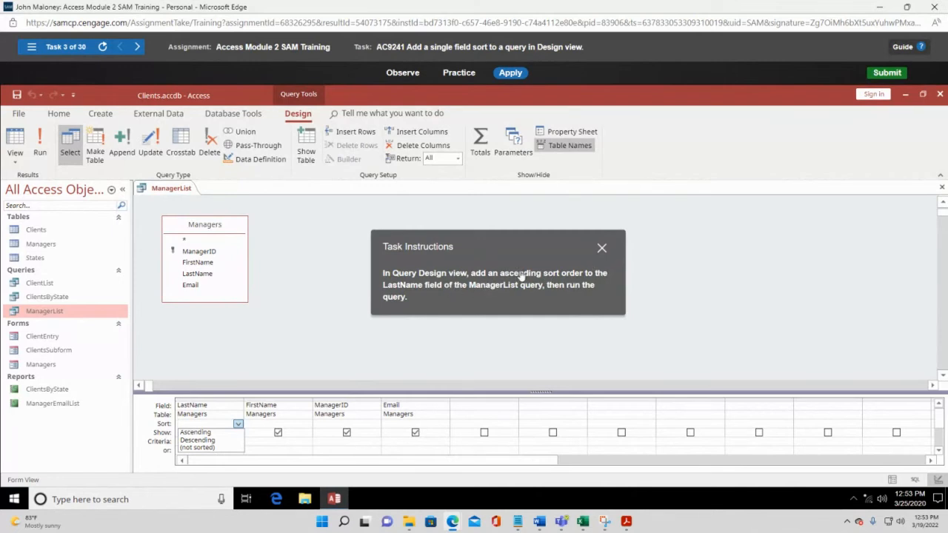
pyautogui.click(197, 432)
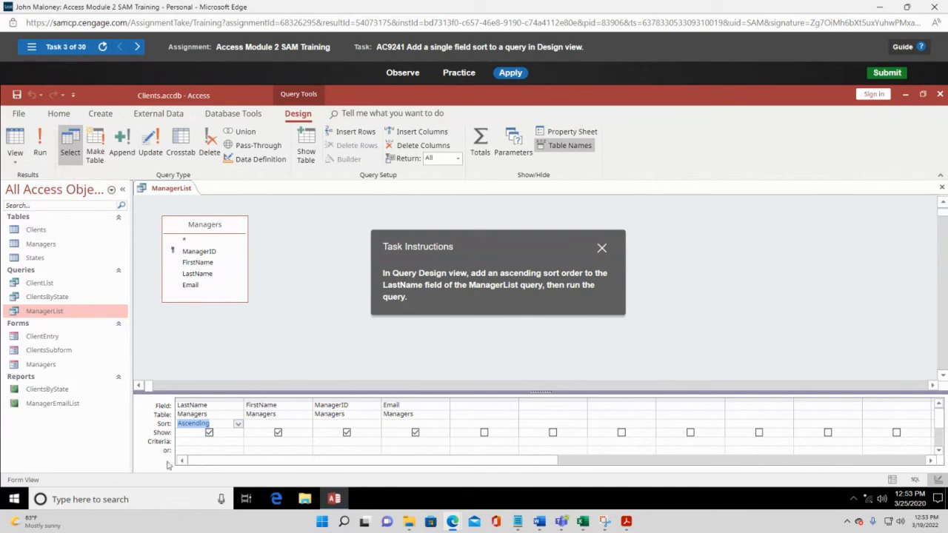
pyautogui.click(41, 145)
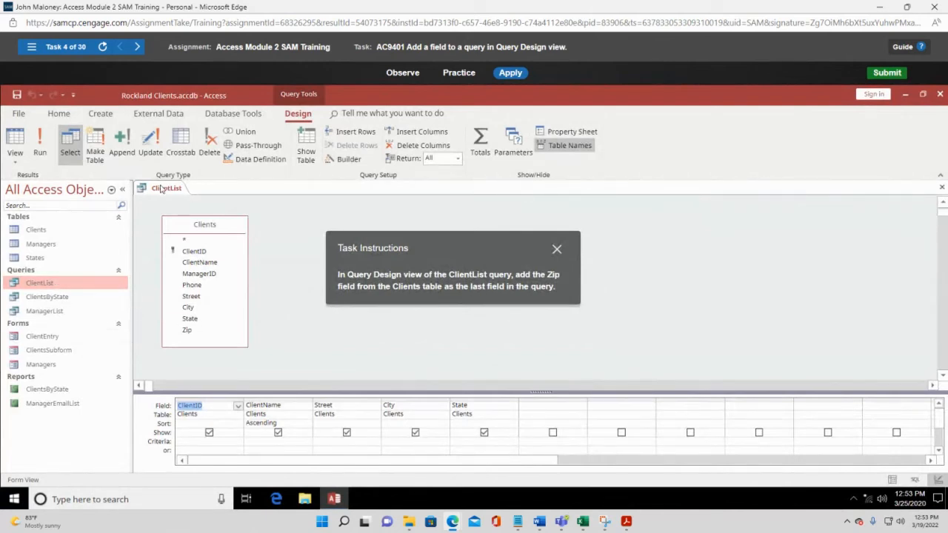
# Add the Zip field from the Clients table as the last field of the ClientList query
pyautogui.click(14, 155)
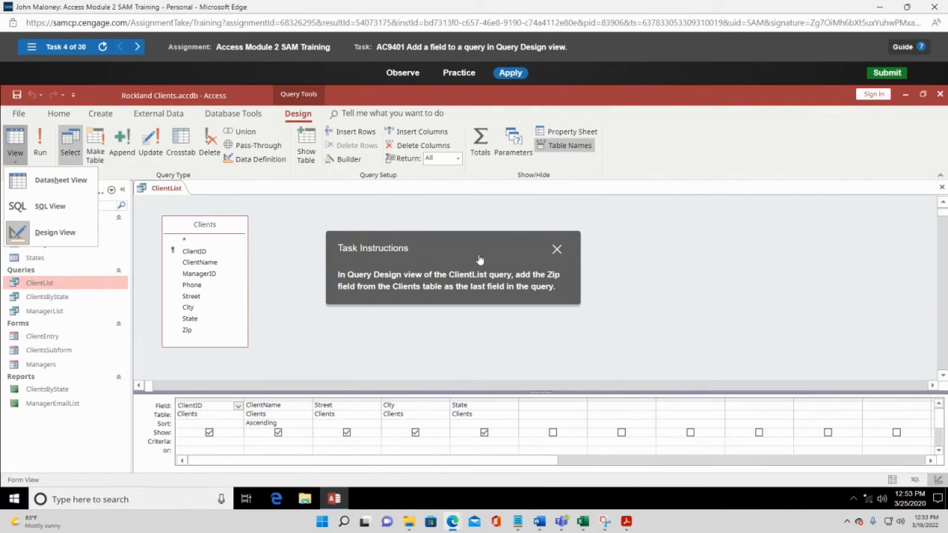
pyautogui.moveTo(479, 259); pyautogui.dragTo(545, 242)
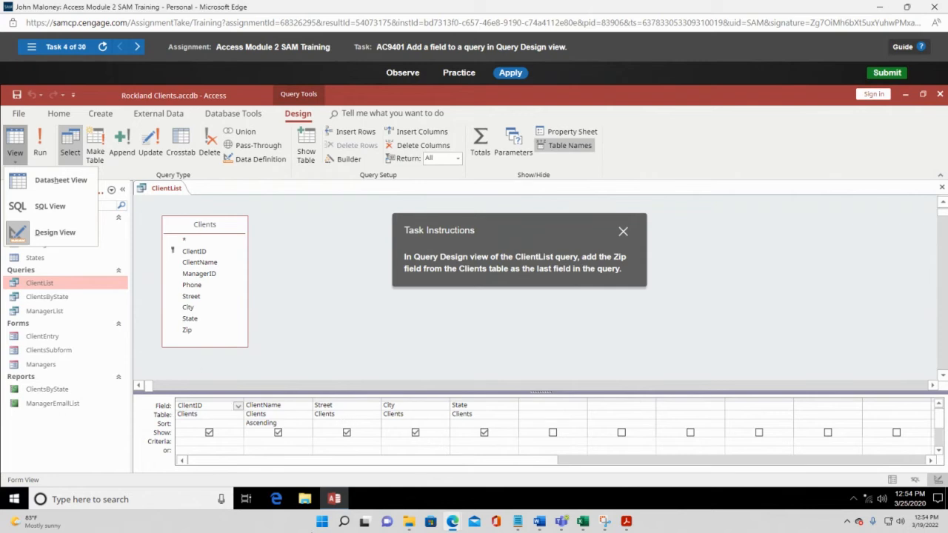
pyautogui.doubleClick(188, 330)
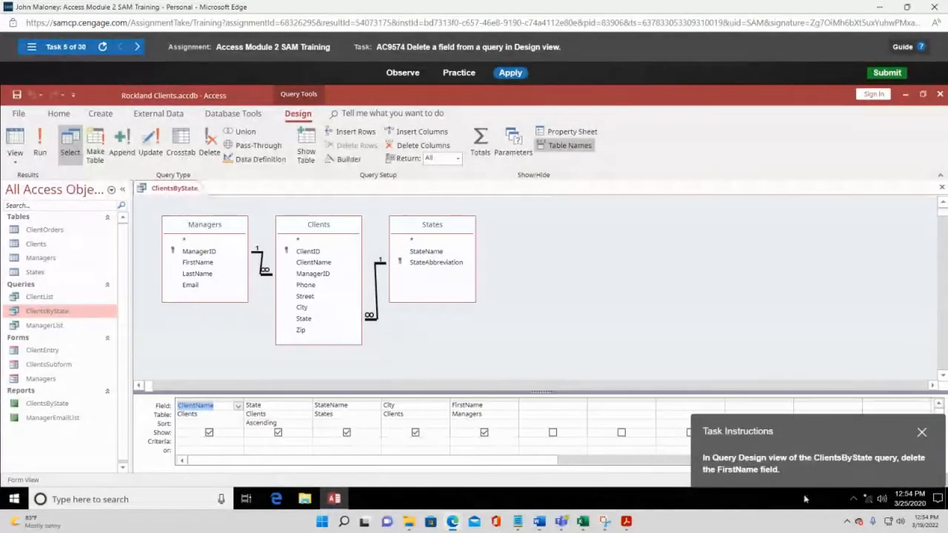
# Delete the FirstName field from the design grid of the ClientsByState query
pyautogui.moveTo(822, 432); pyautogui.dragTo(628, 231)
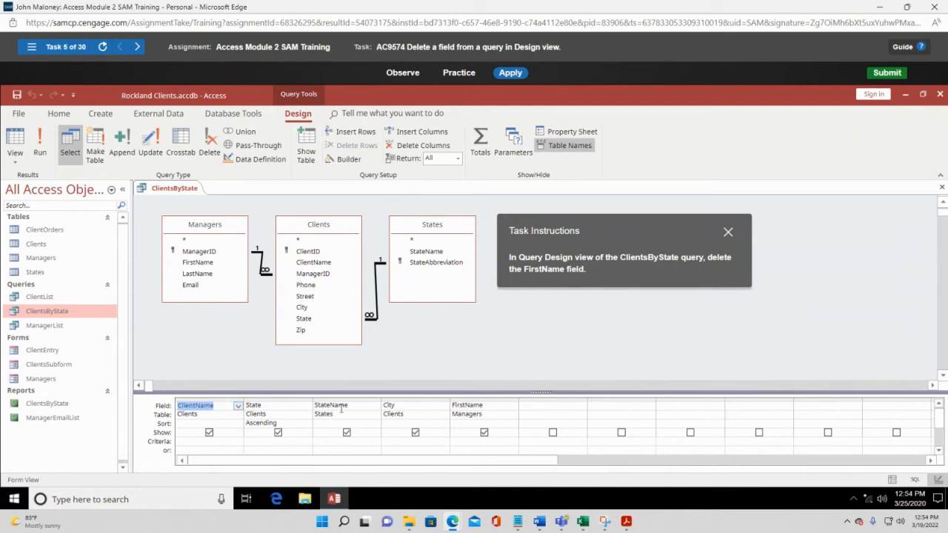
pyautogui.click(492, 409)
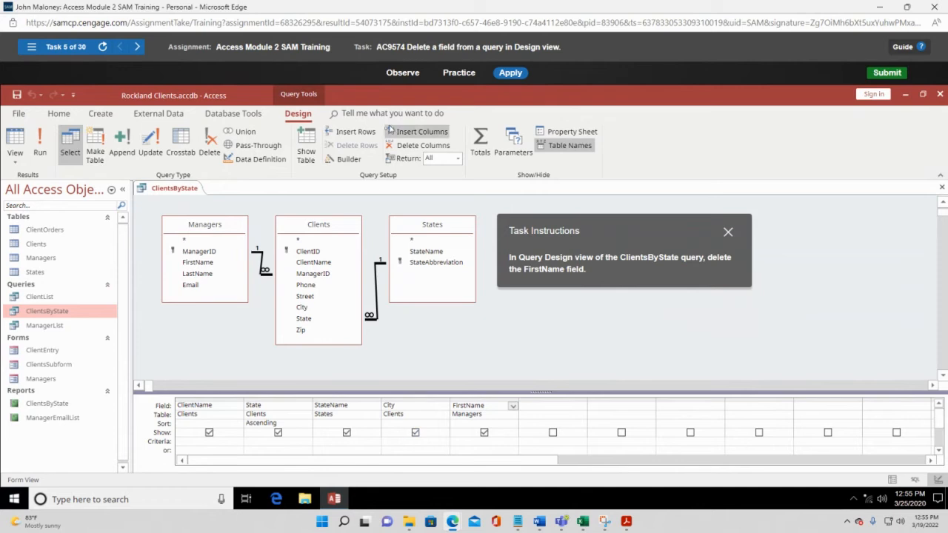
pyautogui.click(422, 149)
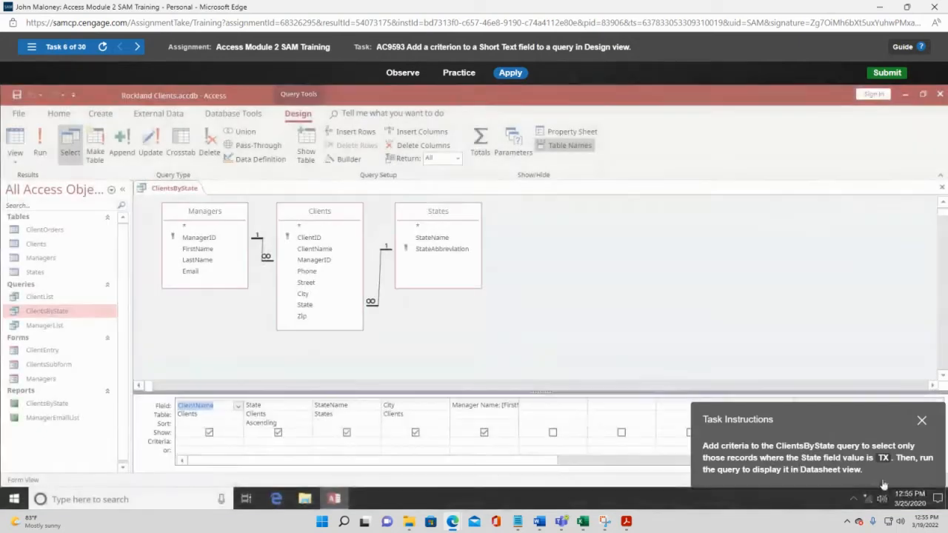
# Set the State field's criterion to TX in the ClientsByState query and run the query
pyautogui.moveTo(733, 412); pyautogui.dragTo(657, 251)
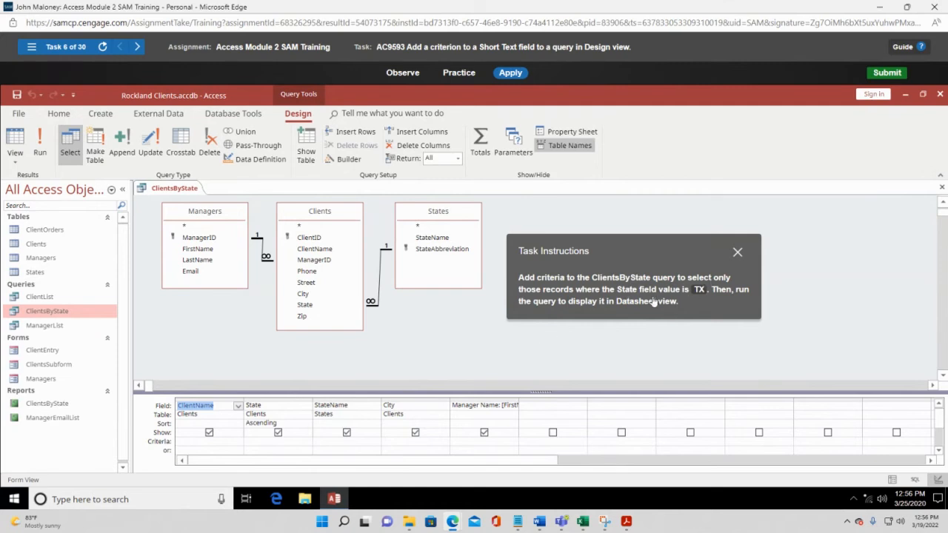
pyautogui.click(268, 406)
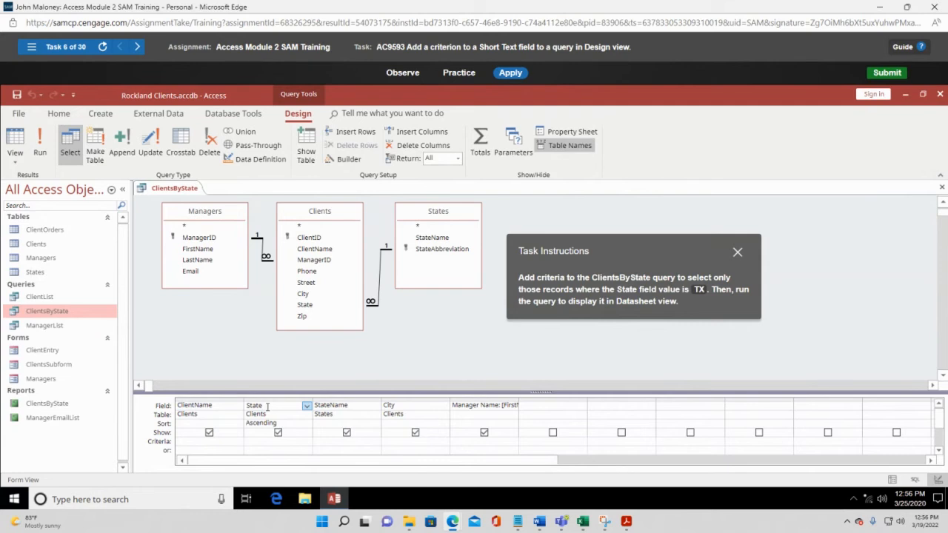
pyautogui.click(262, 440)
pyautogui.write('TX')
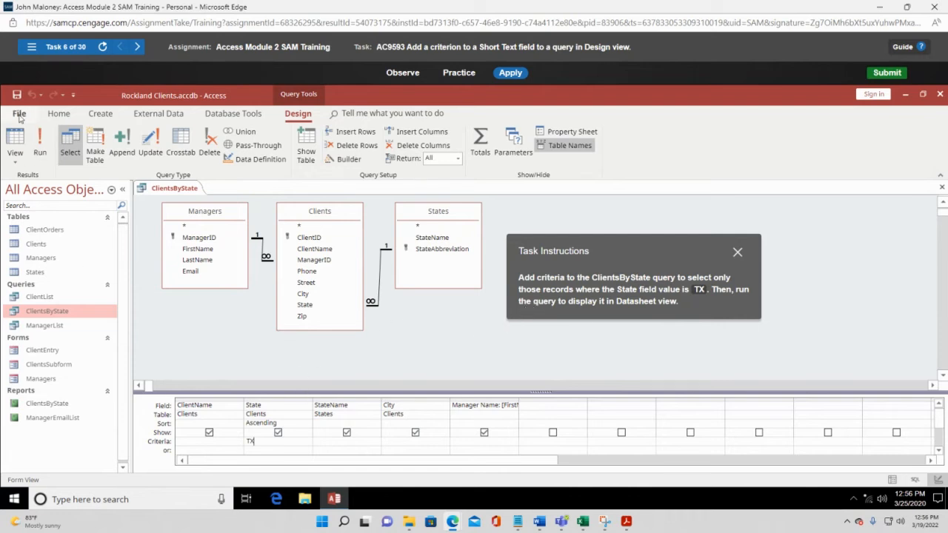
pyautogui.click(38, 140)
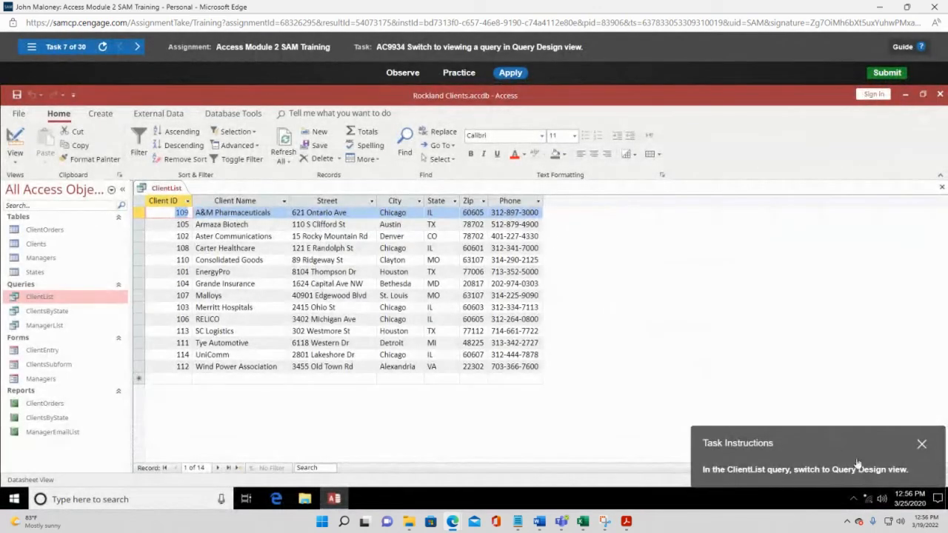
# Move the task instructions beside the datasheet and switch the ClientList query to Design view
pyautogui.moveTo(842, 447); pyautogui.dragTo(714, 259)
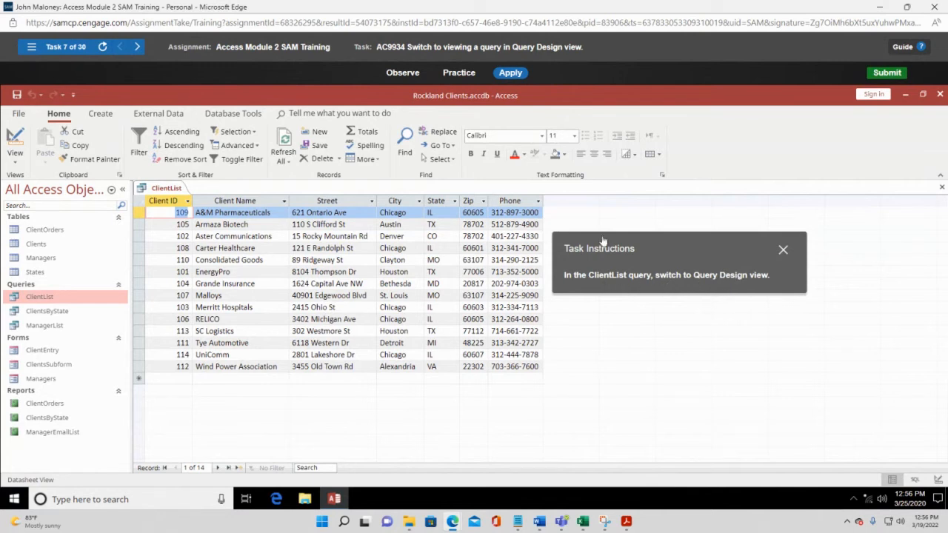
pyautogui.click(14, 162)
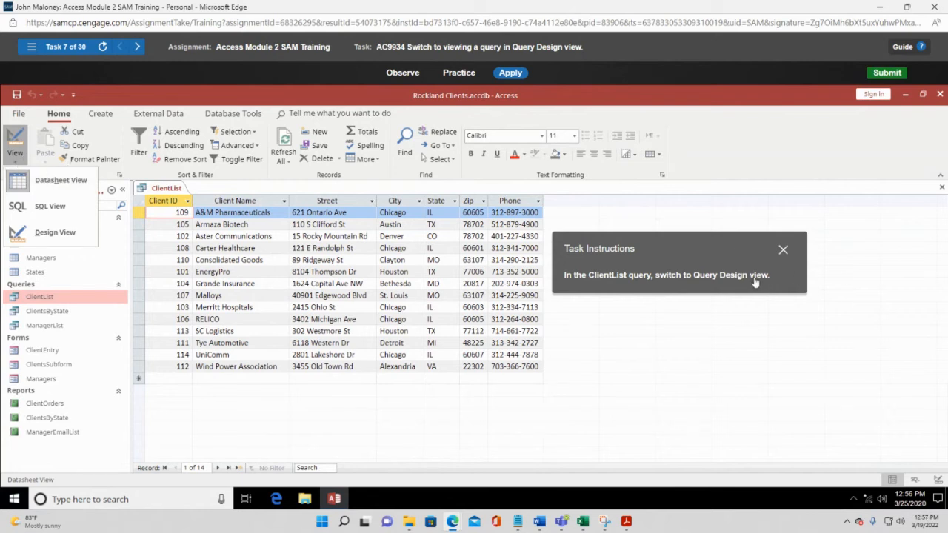
pyautogui.click(15, 164)
pyautogui.click(14, 164)
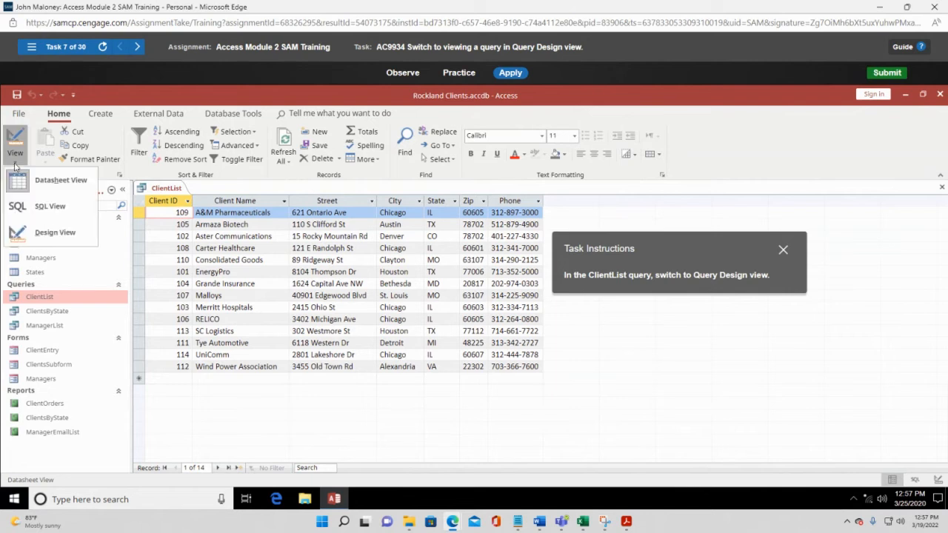
pyautogui.click(48, 233)
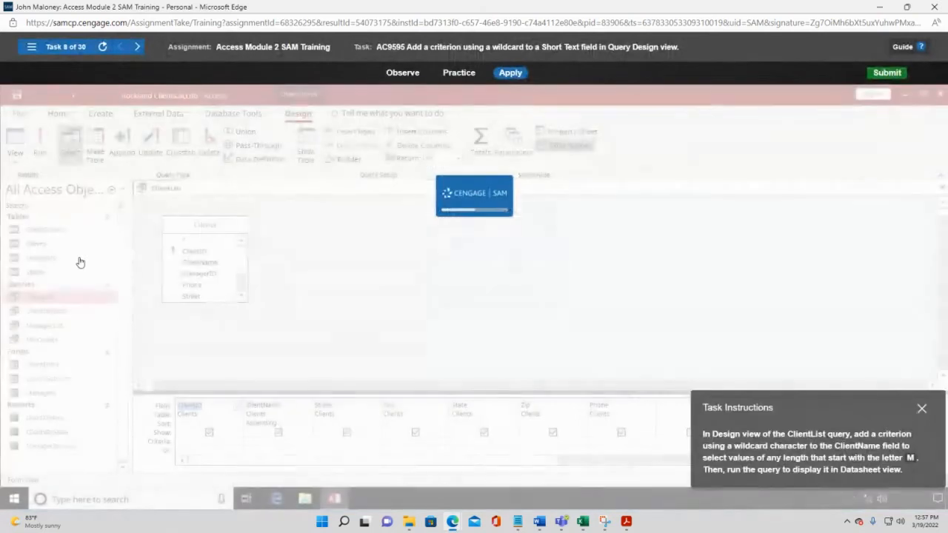
# Set the ClientName field's criterion to M* in the ClientList query and run the query
pyautogui.moveTo(845, 415); pyautogui.dragTo(432, 226)
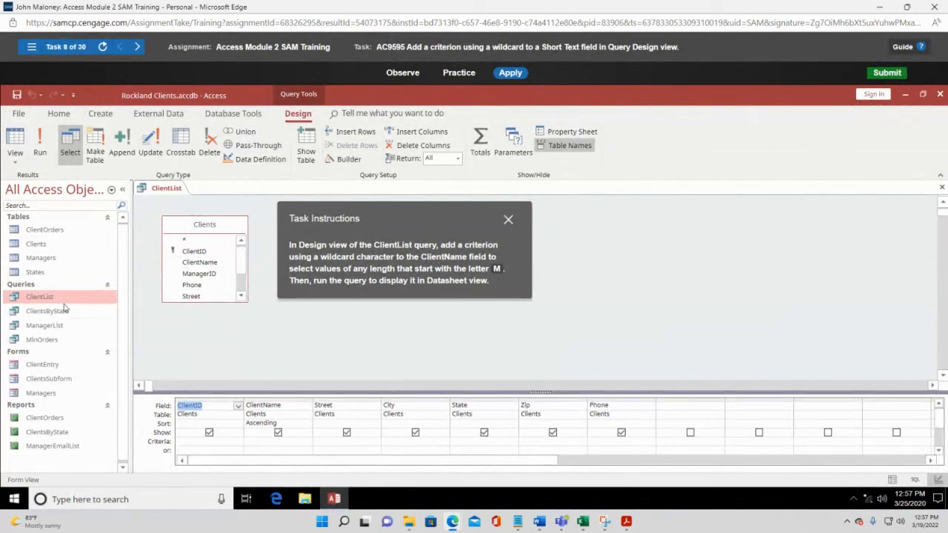
pyautogui.click(15, 154)
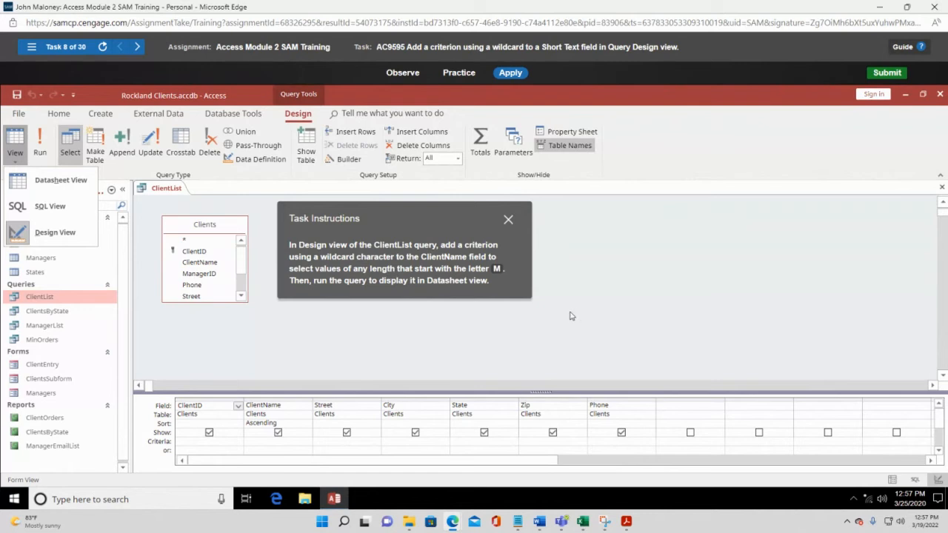
pyautogui.click(265, 406)
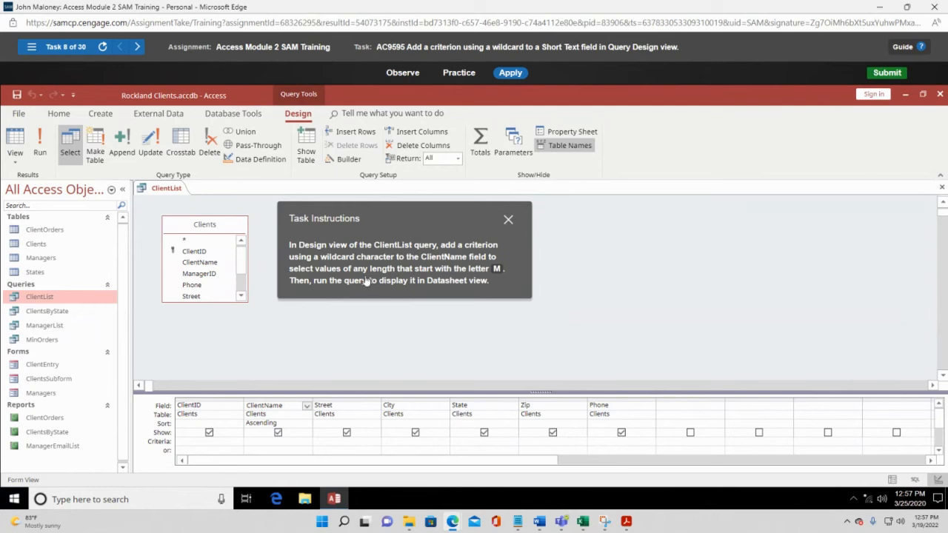
pyautogui.click(275, 441)
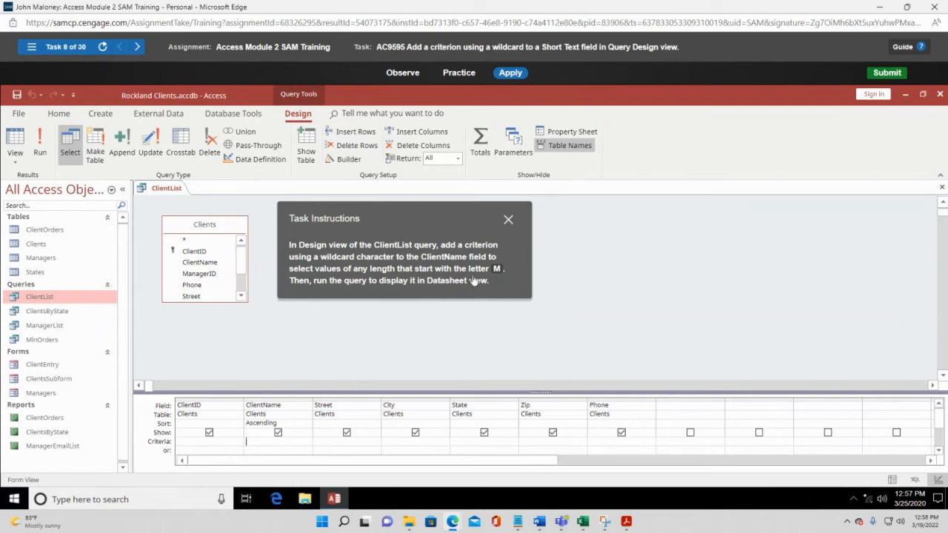
pyautogui.write('M')
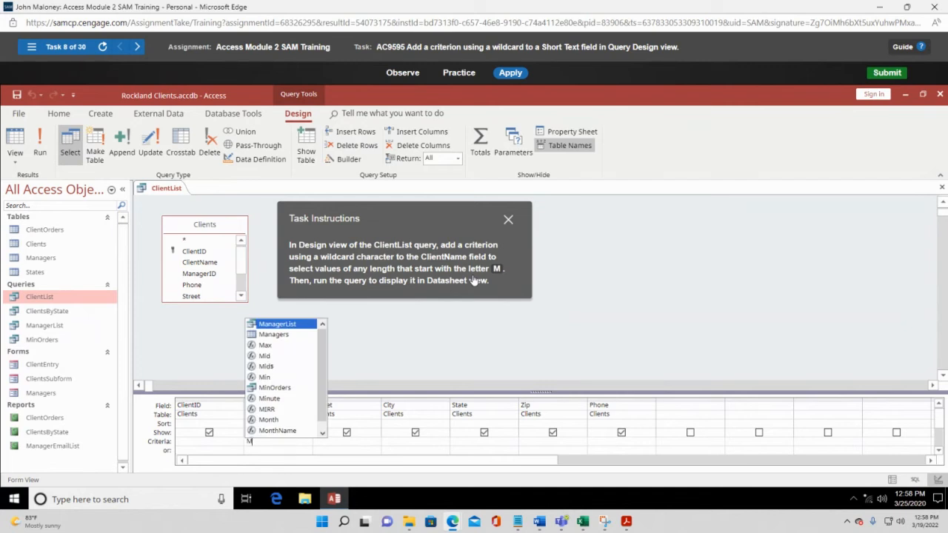
pyautogui.write('*')
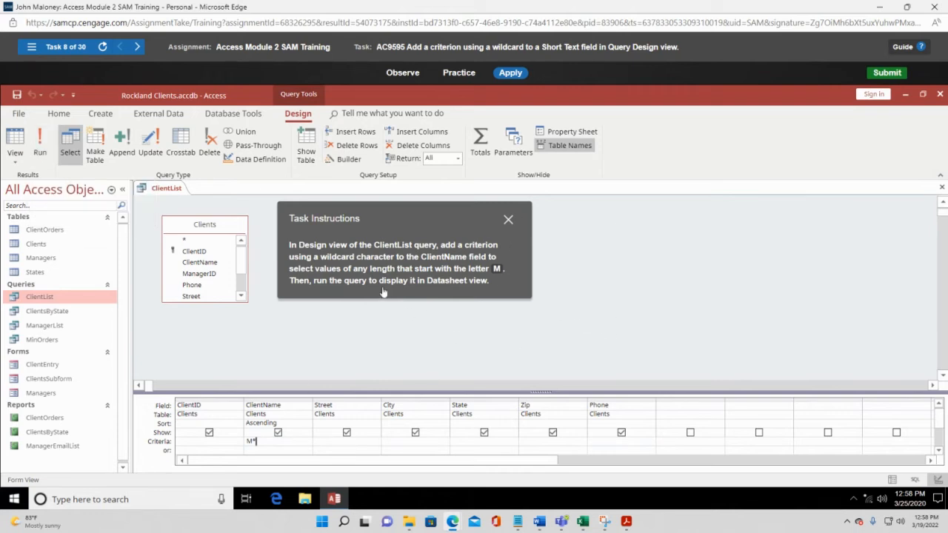
pyautogui.click(37, 146)
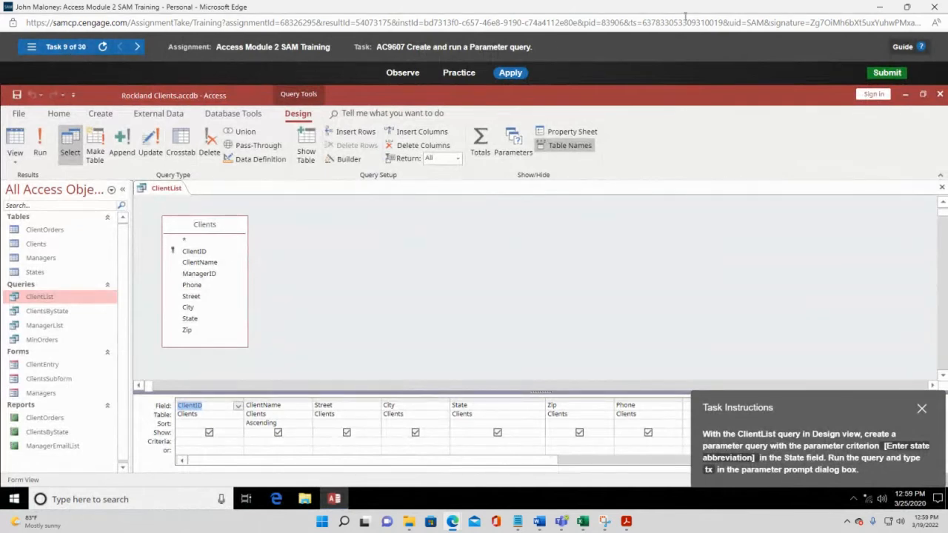
# Close the Access Module 2 SAM Training and expand Access Module 3: Maintaining a Database in the course outline
pyautogui.click(936, 7)
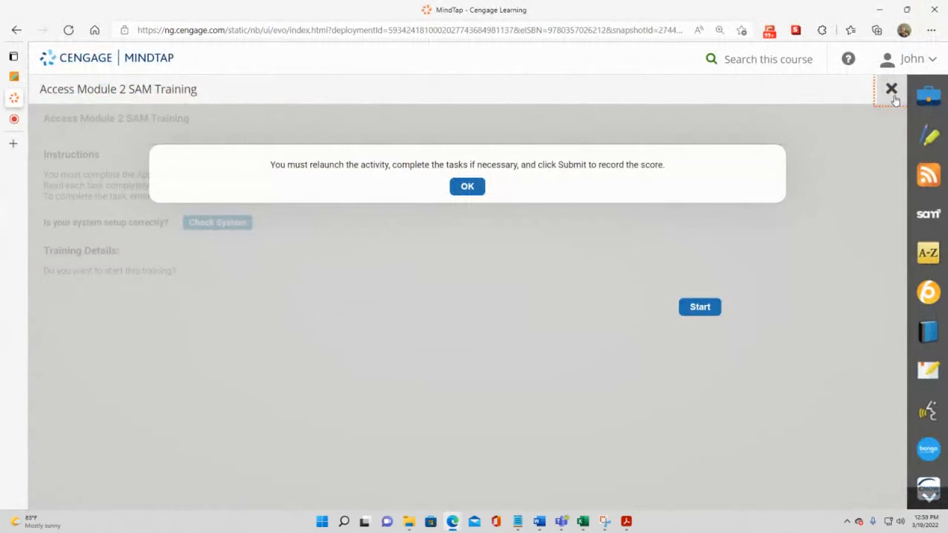
pyautogui.click(891, 89)
pyautogui.scroll(-3, 422, 328)
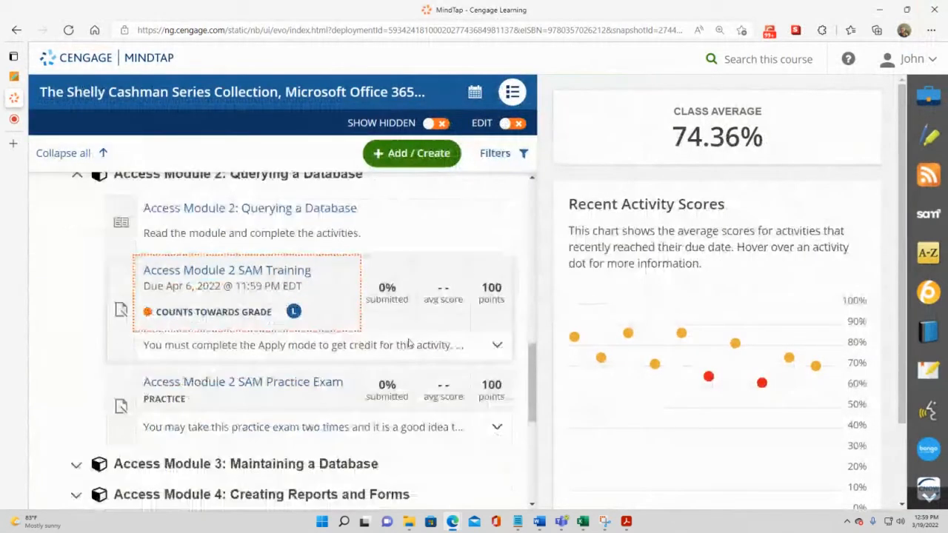
pyautogui.click(225, 310)
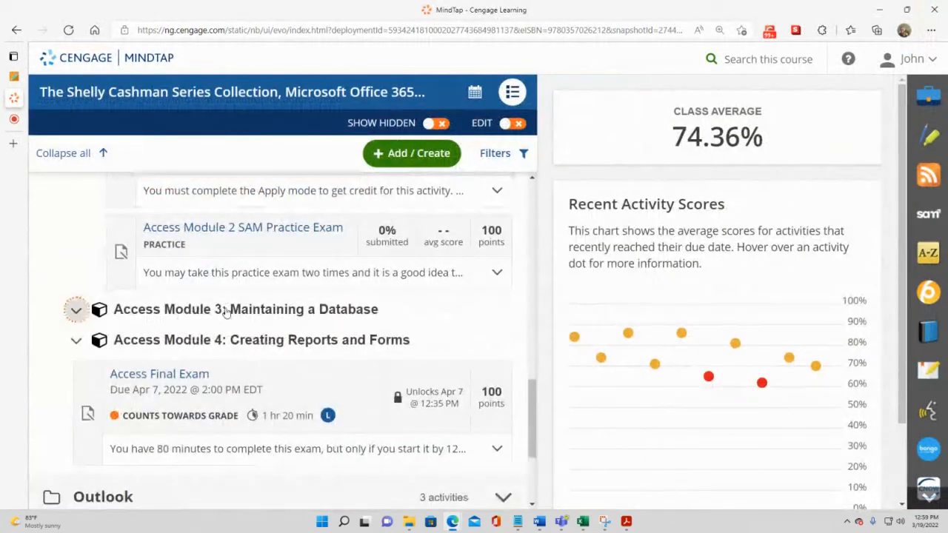
# Start the Access Module 3 SAM Training and maximize its window
pyautogui.scroll(-1, 219, 309)
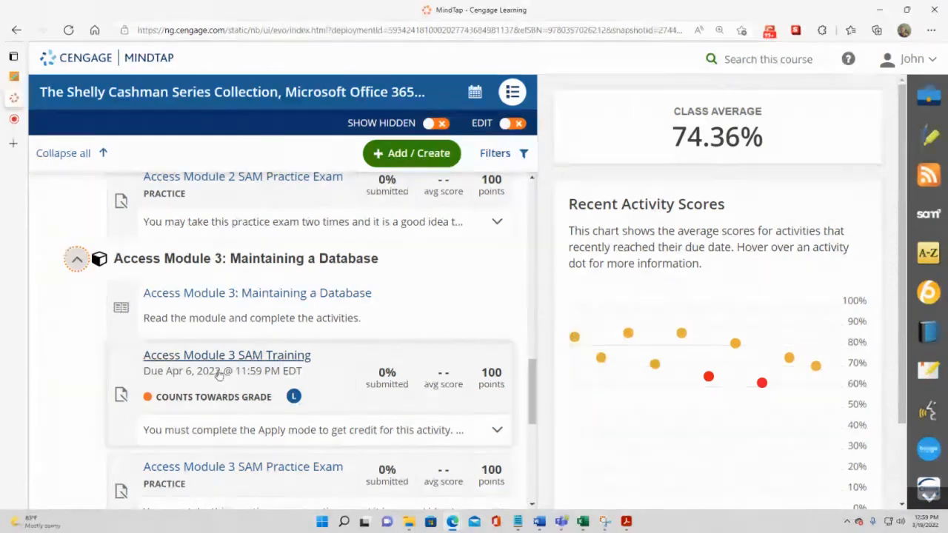
pyautogui.click(254, 357)
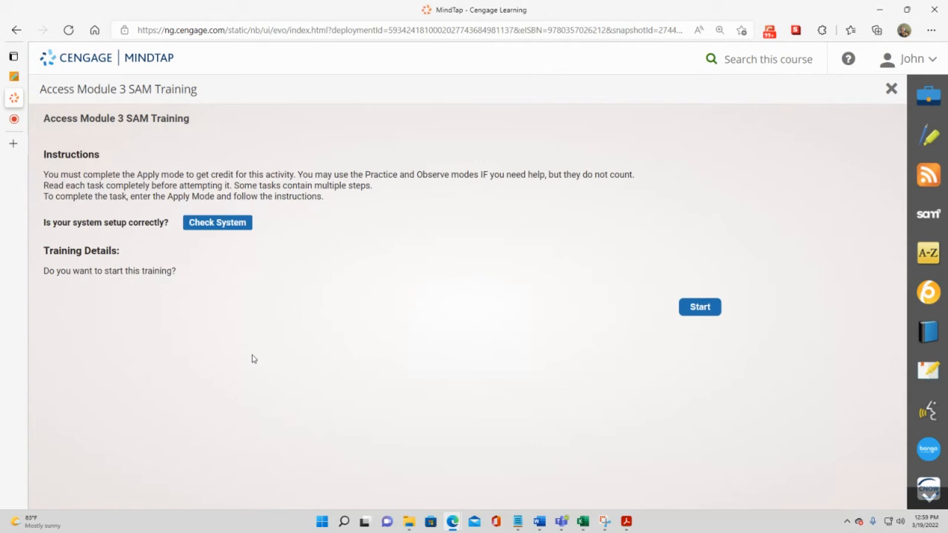
pyautogui.click(702, 306)
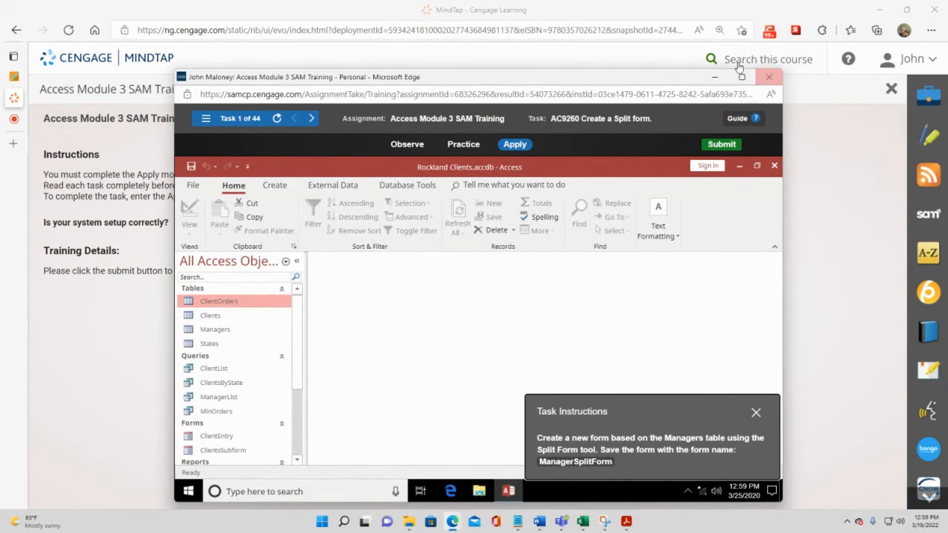
pyautogui.moveTo(742, 78)
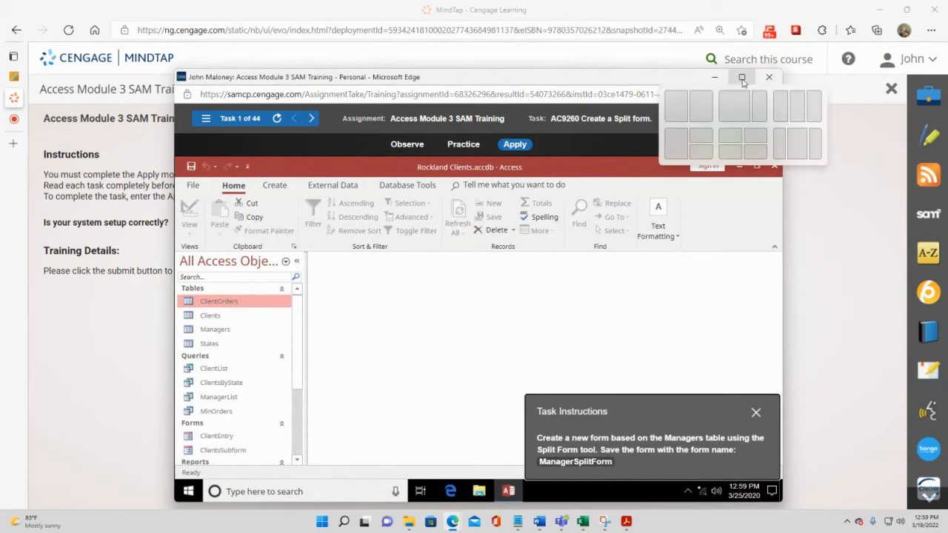
pyautogui.click(742, 79)
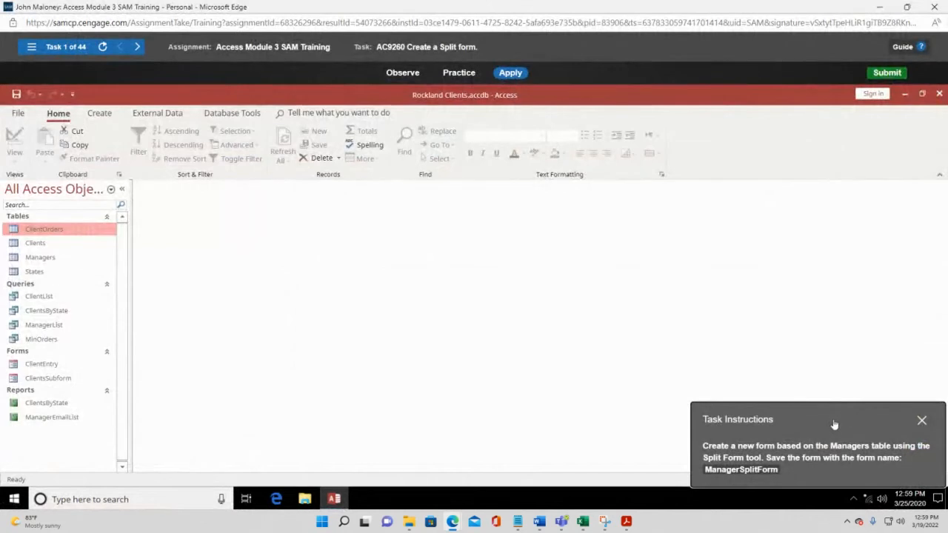
# Create a form based on the Managers table using the Split Form tool
pyautogui.moveTo(834, 424); pyautogui.dragTo(450, 225)
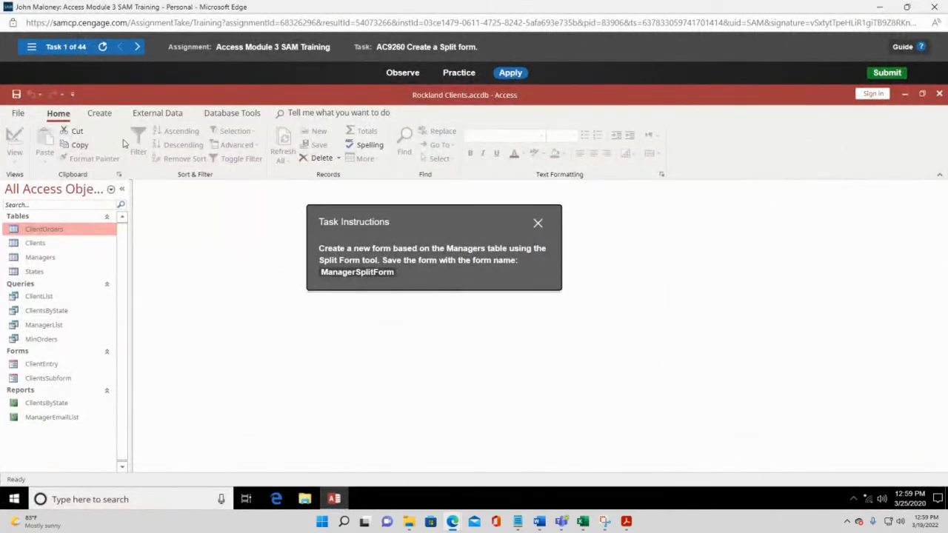
pyautogui.click(106, 117)
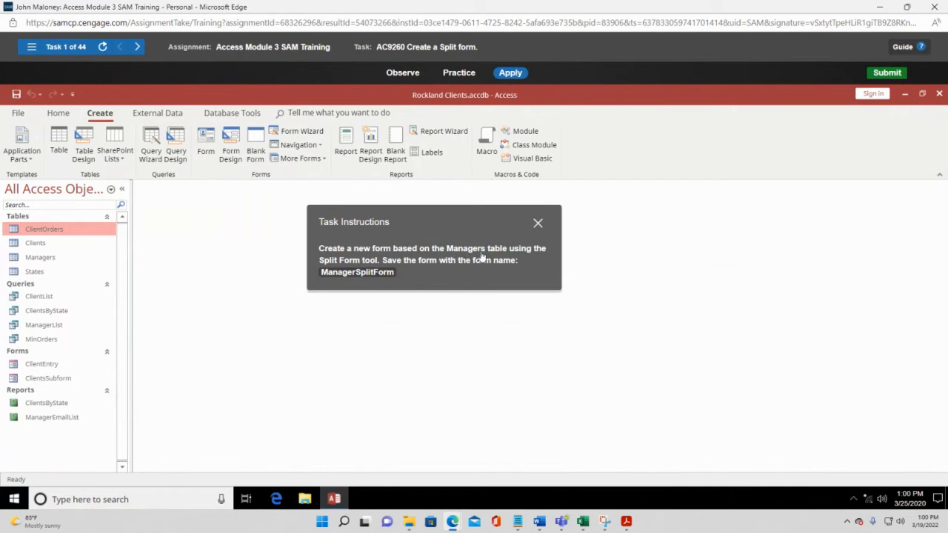
pyautogui.click(38, 259)
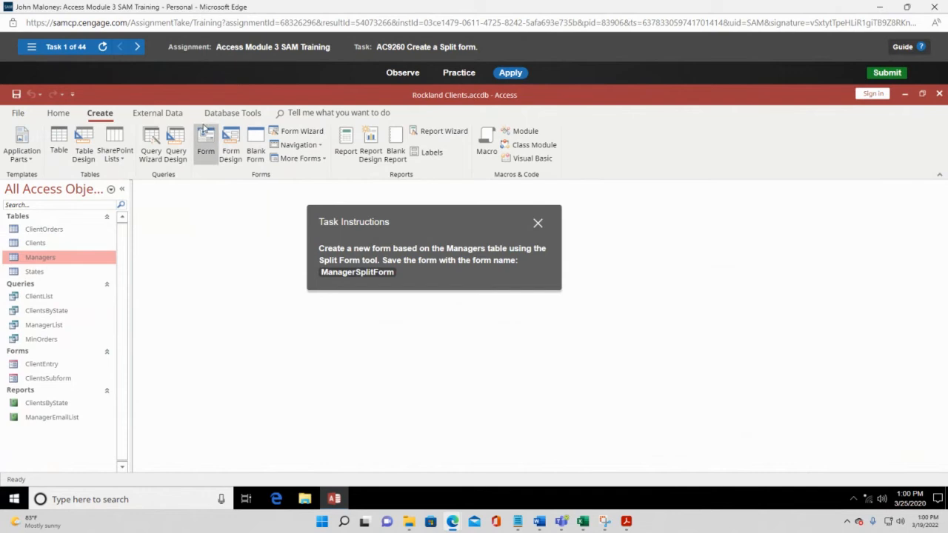
pyautogui.click(322, 146)
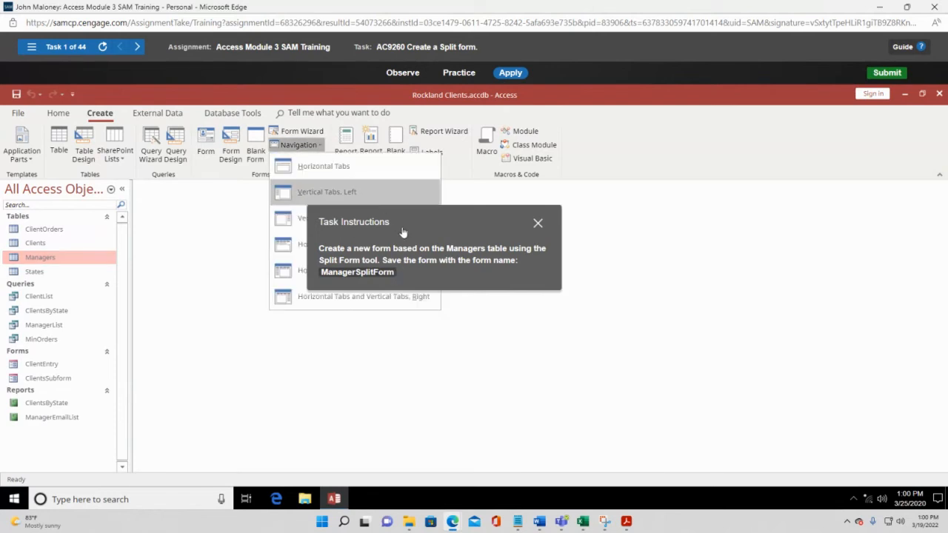
pyautogui.click(301, 144)
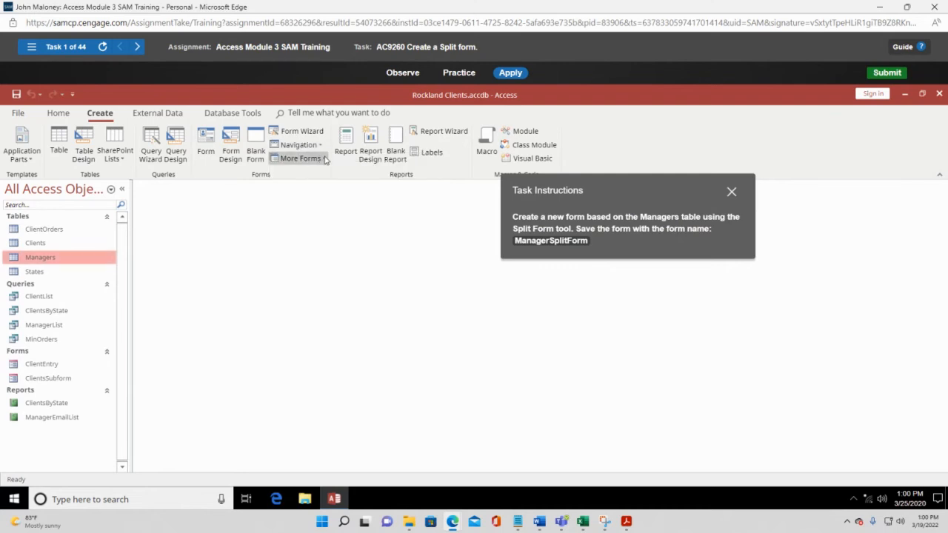
pyautogui.click(323, 160)
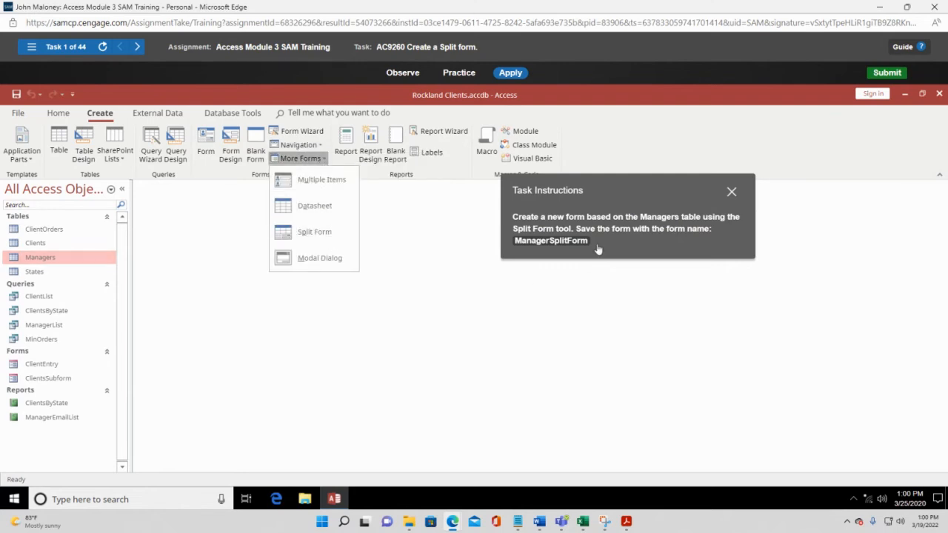
pyautogui.click(328, 242)
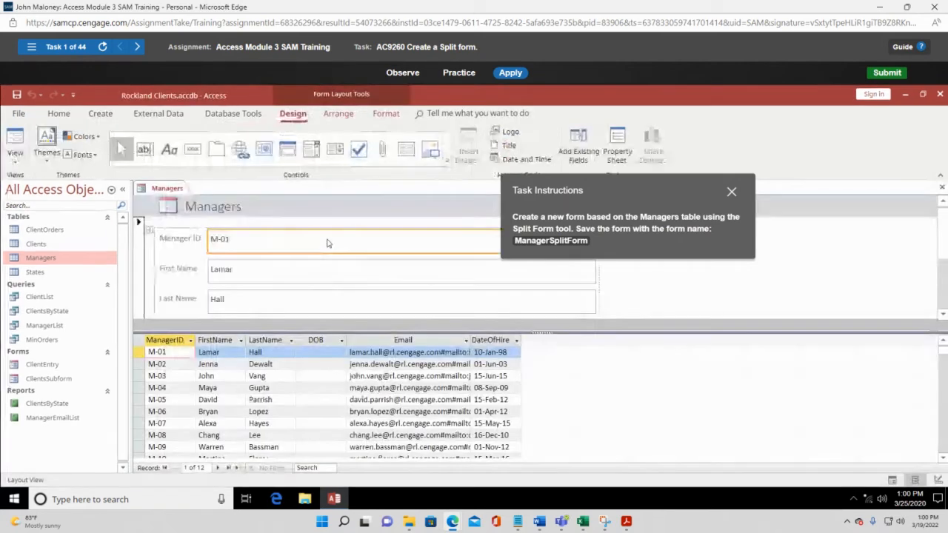
# Save the new split form with the name ManagerSplitForm
pyautogui.moveTo(631, 184); pyautogui.dragTo(547, 146)
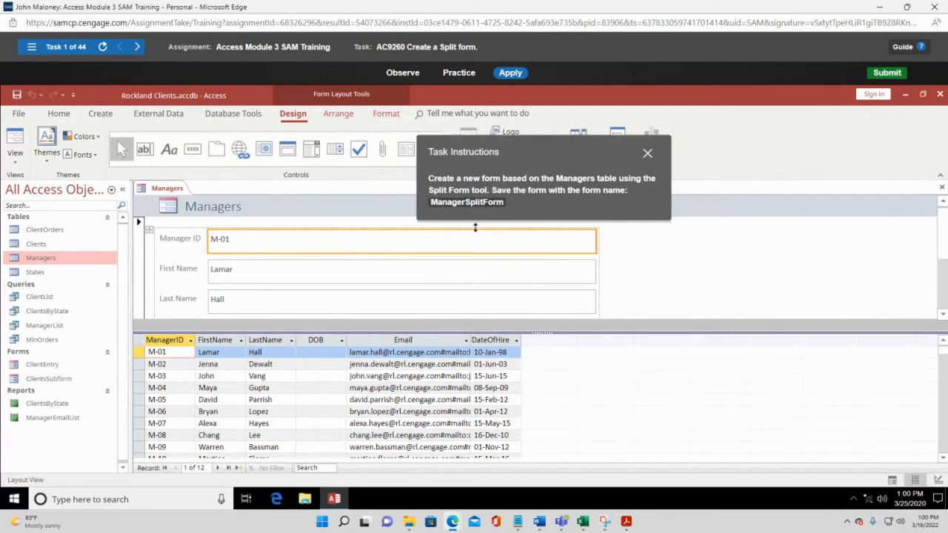
pyautogui.click(17, 95)
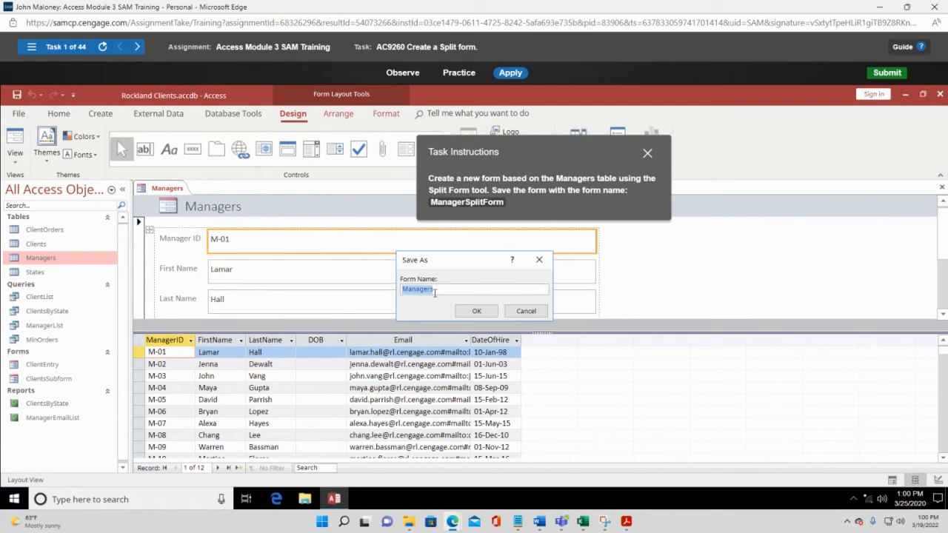
pyautogui.click(436, 292)
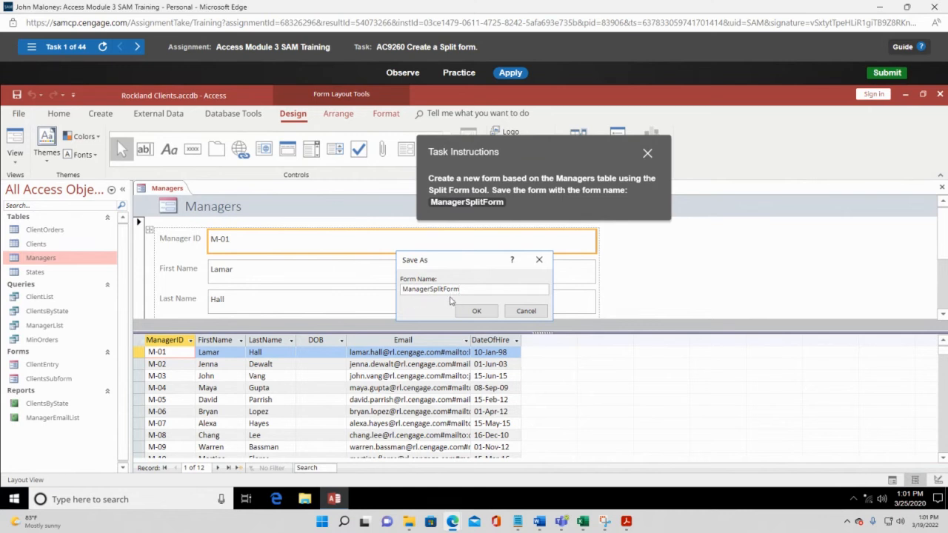
pyautogui.click(481, 314)
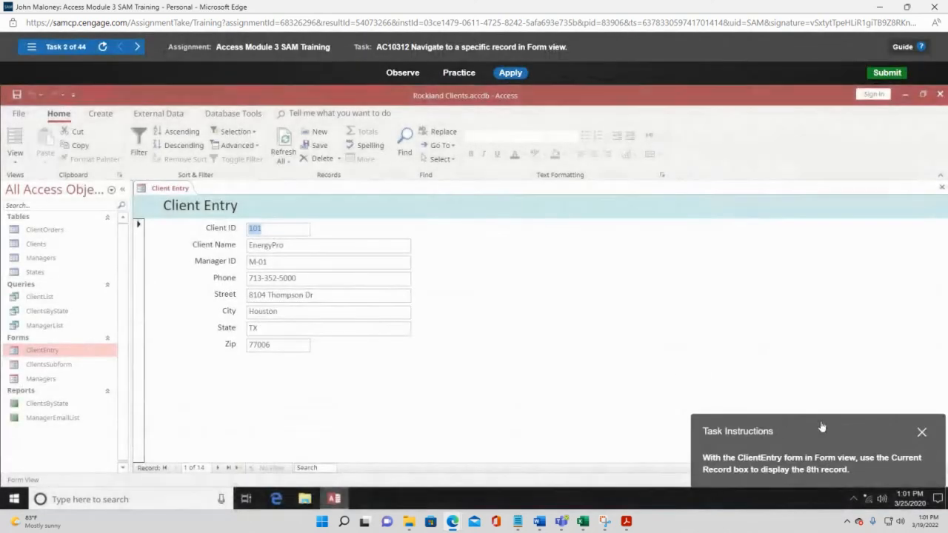
# Display the 8th record of the ClientEntry form in Form view
pyautogui.moveTo(814, 420); pyautogui.dragTo(502, 245)
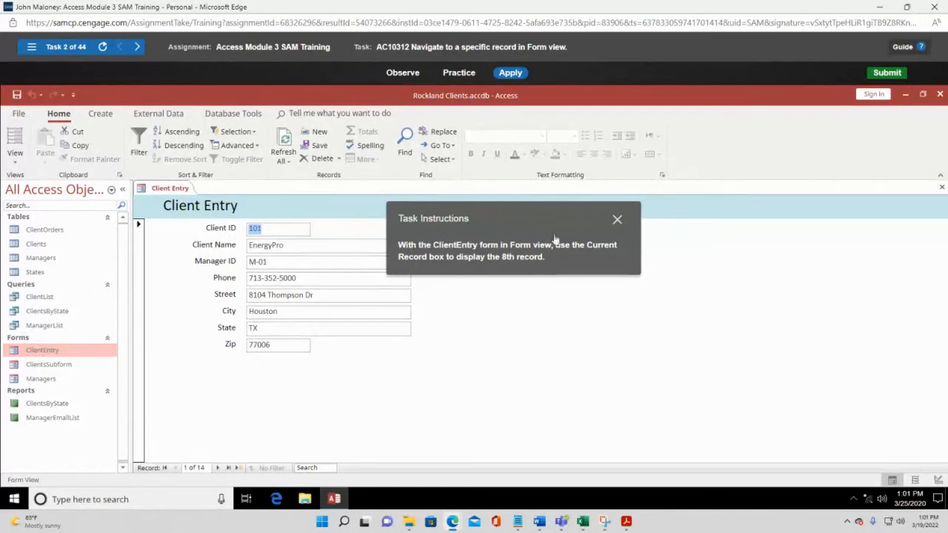
pyautogui.click(15, 165)
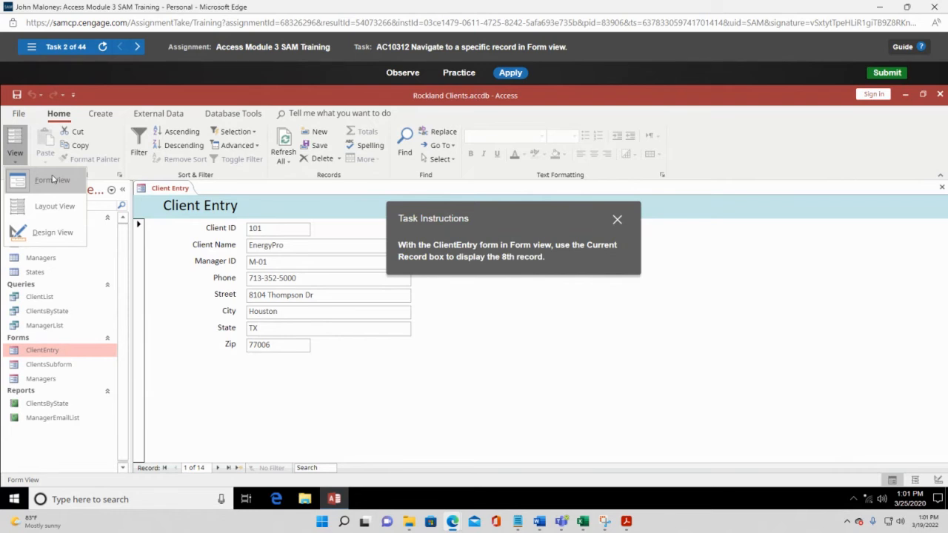
pyautogui.moveTo(538, 221); pyautogui.dragTo(606, 197)
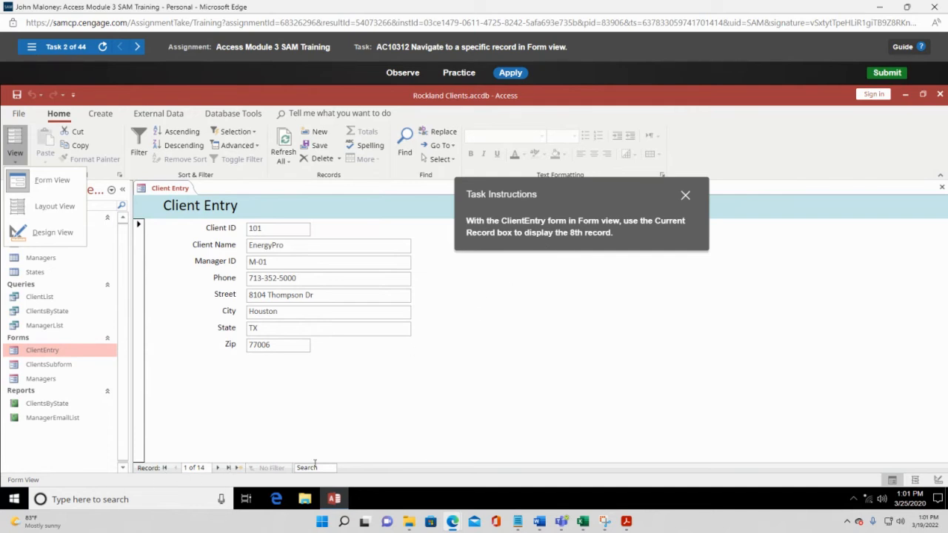
pyautogui.click(217, 468)
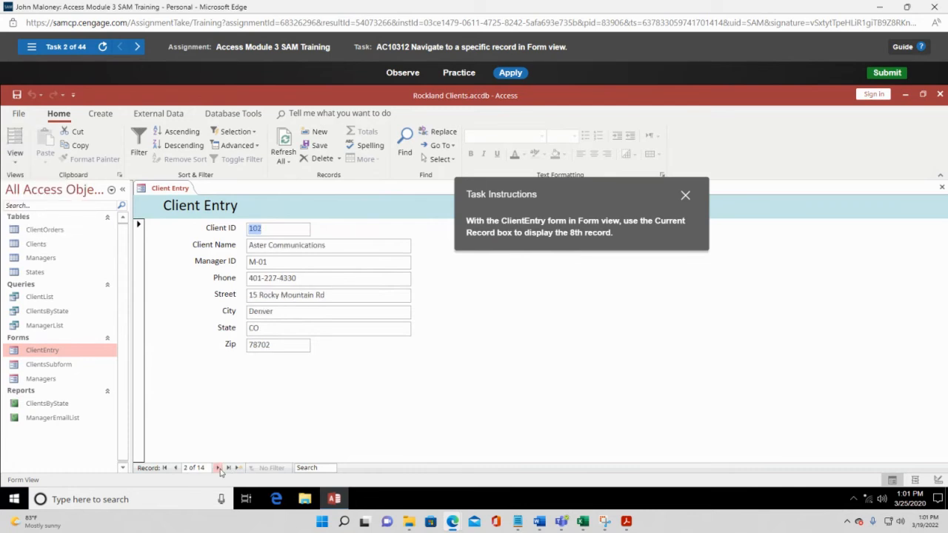
pyautogui.click(217, 468)
pyautogui.click(218, 468)
pyautogui.click(218, 468)
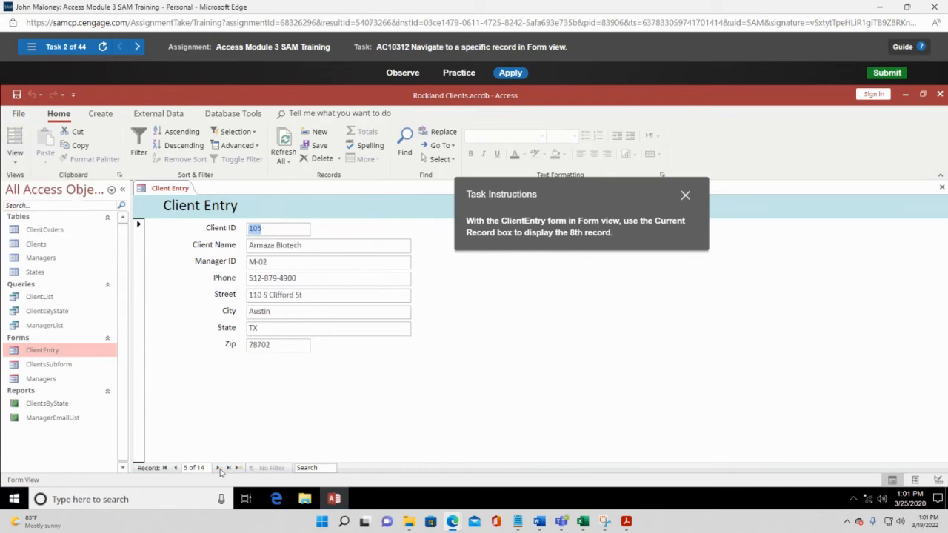
pyautogui.click(218, 468)
pyautogui.click(218, 468)
pyautogui.click(219, 468)
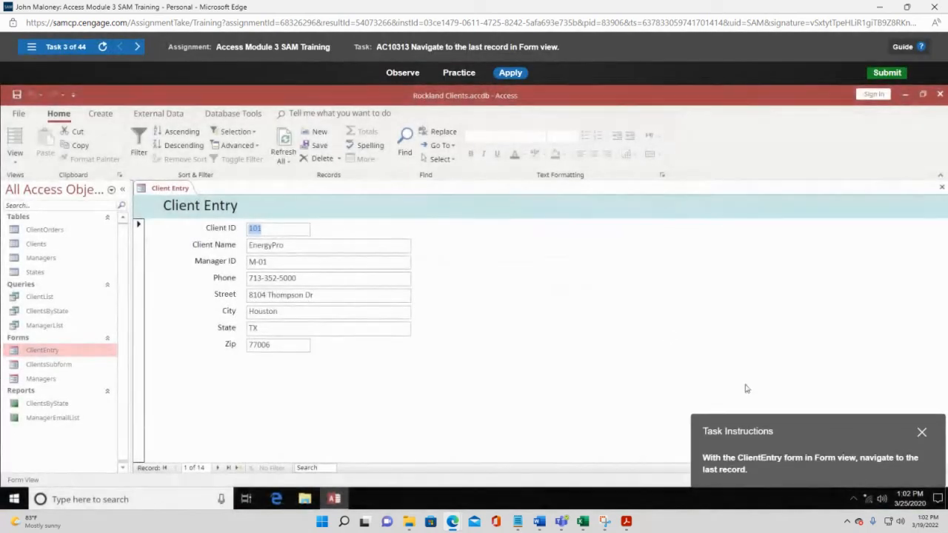
# Navigate to the last record of the ClientEntry form in Form view
pyautogui.moveTo(851, 422); pyautogui.dragTo(611, 216)
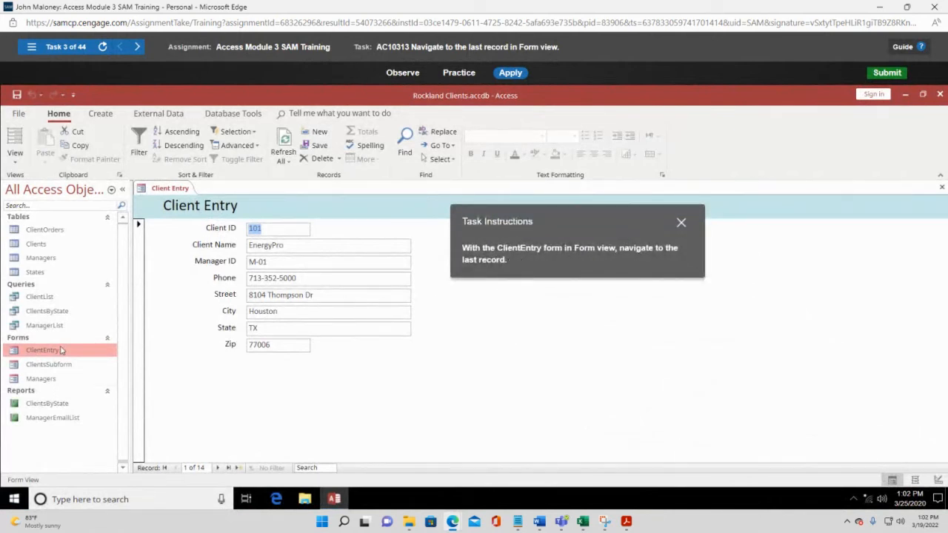
pyautogui.click(14, 157)
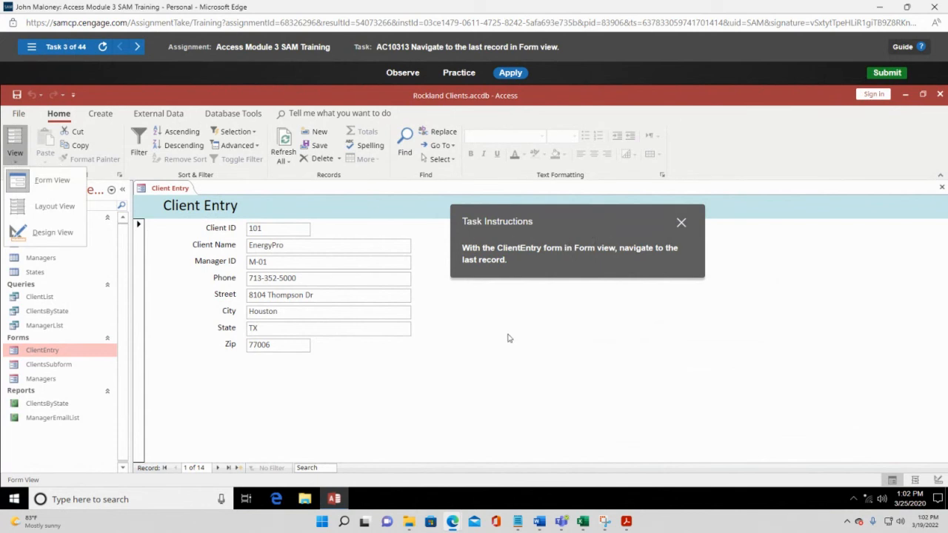
pyautogui.click(229, 468)
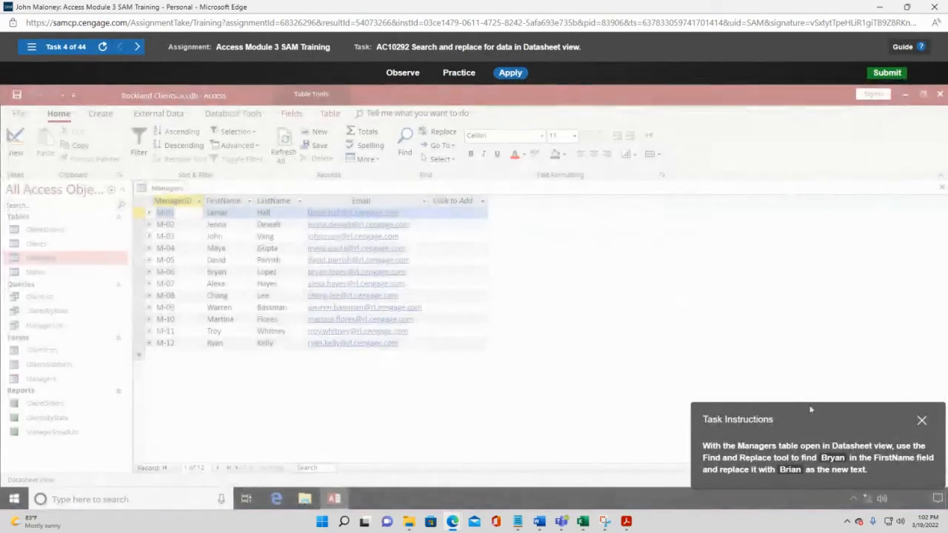
pyautogui.moveTo(787, 420); pyautogui.dragTo(556, 216)
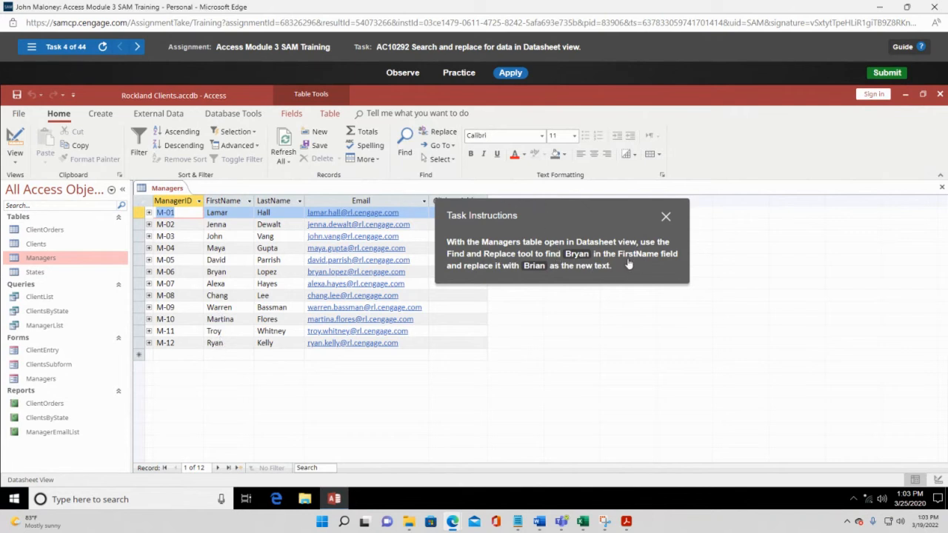
pyautogui.moveTo(571, 218); pyautogui.dragTo(623, 229)
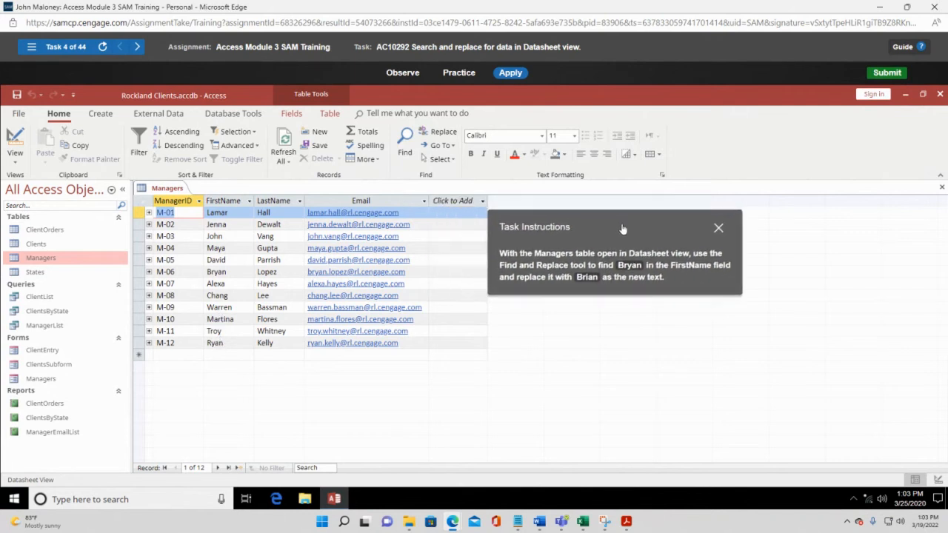
pyautogui.click(406, 142)
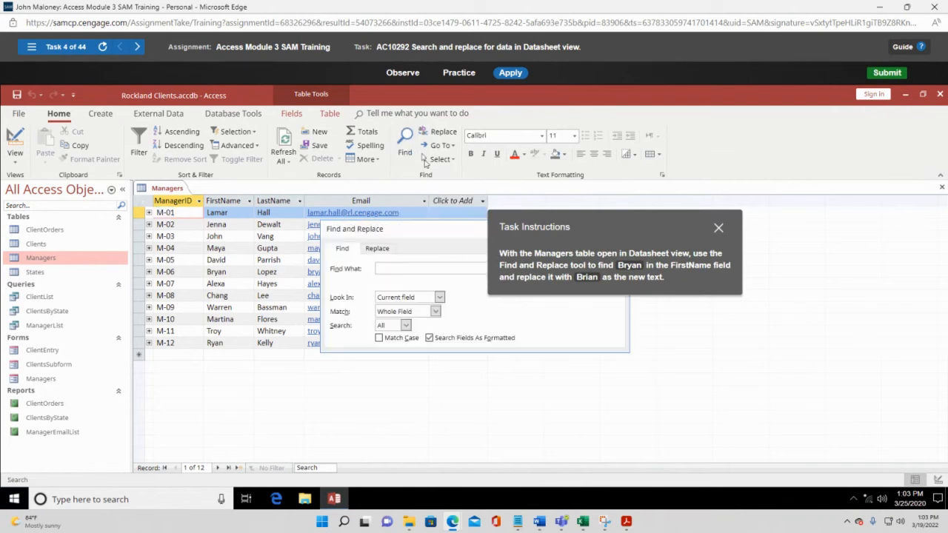
pyautogui.moveTo(603, 231); pyautogui.dragTo(720, 257)
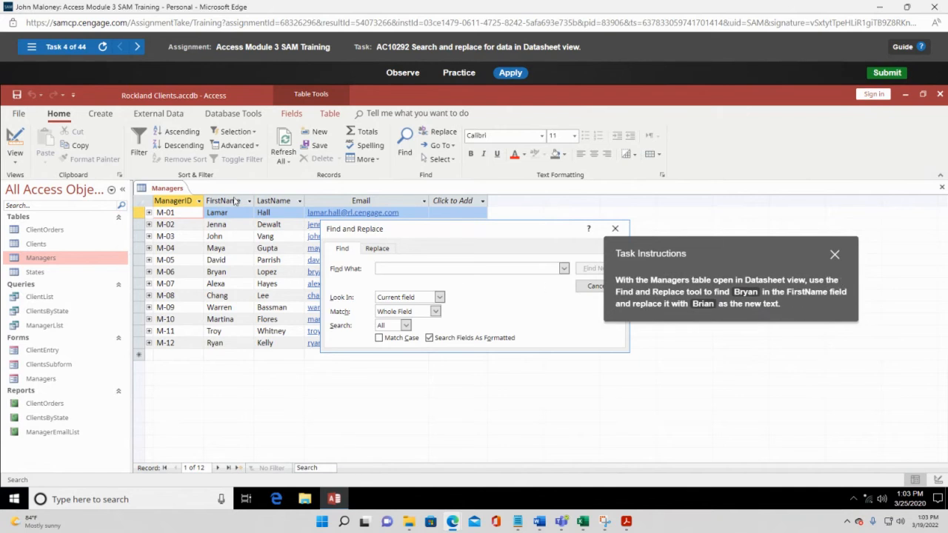
pyautogui.click(835, 254)
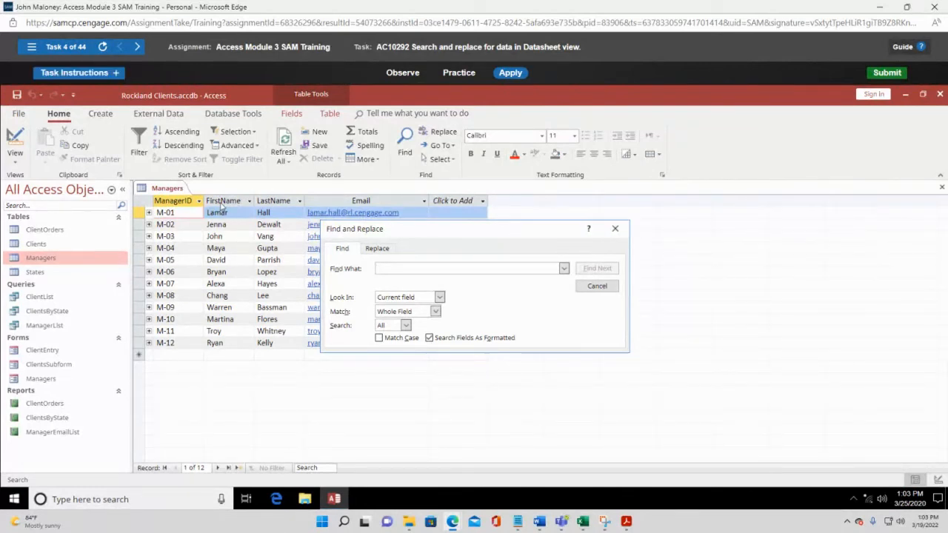
pyautogui.click(614, 231)
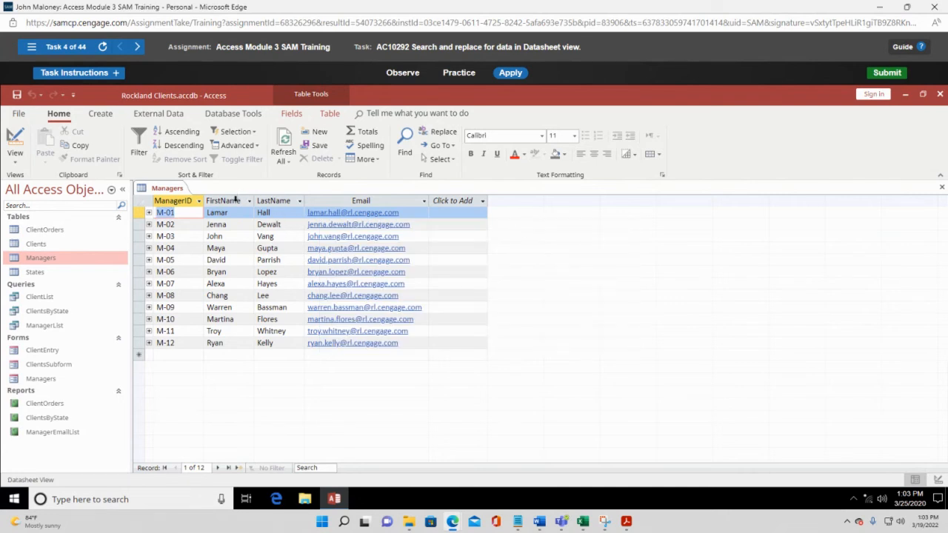
pyautogui.click(235, 200)
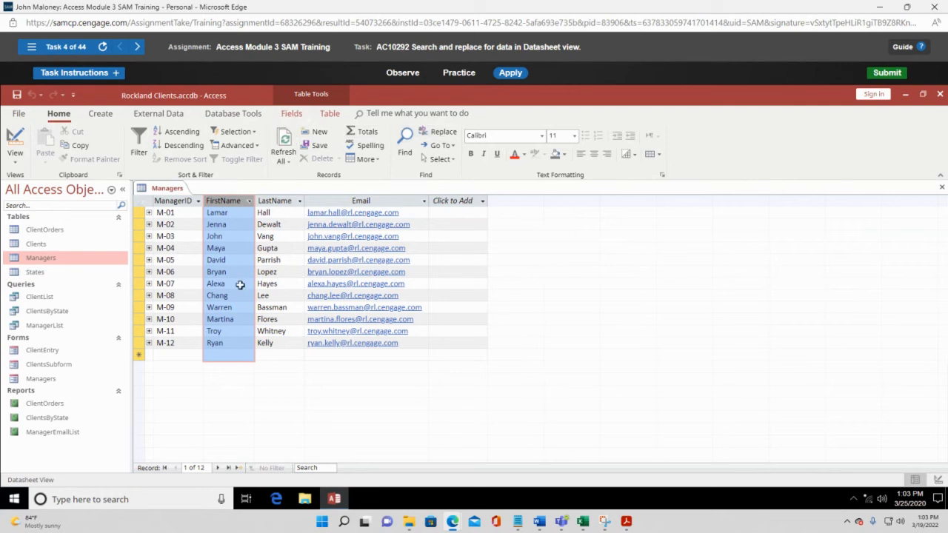
pyautogui.click(286, 201)
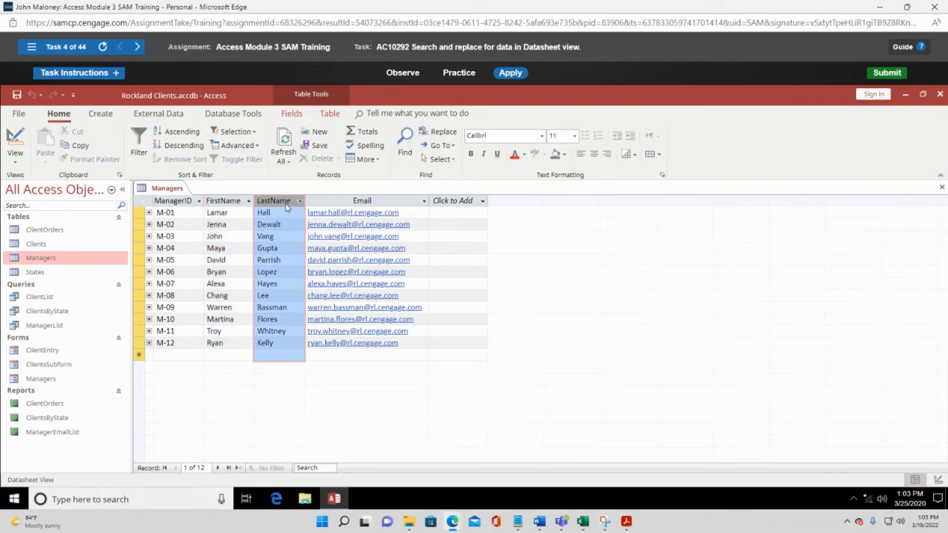
pyautogui.click(273, 259)
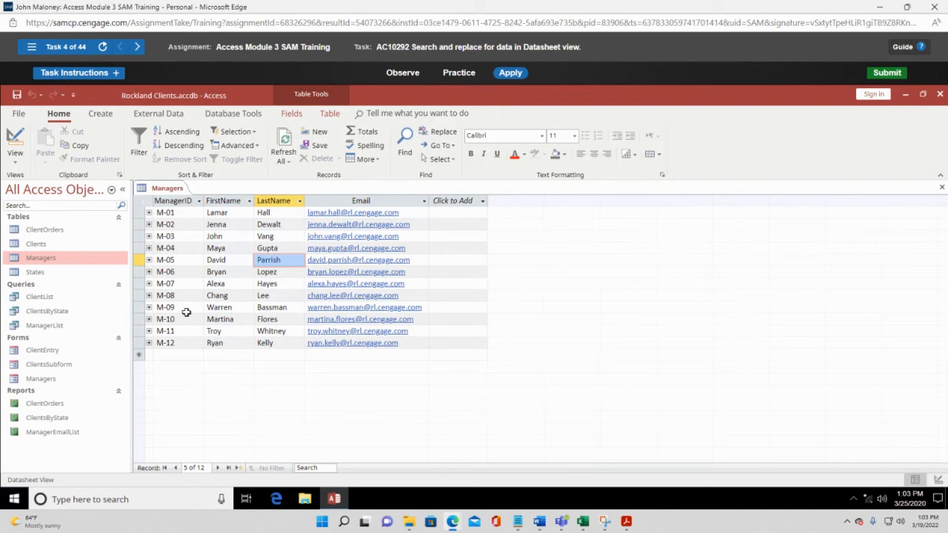
pyautogui.click(219, 318)
pyautogui.click(216, 284)
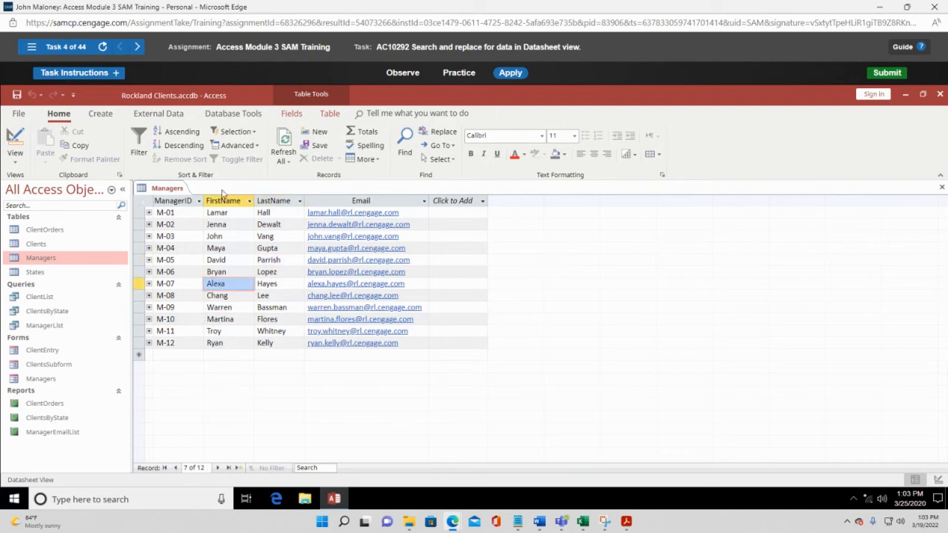
pyautogui.click(227, 201)
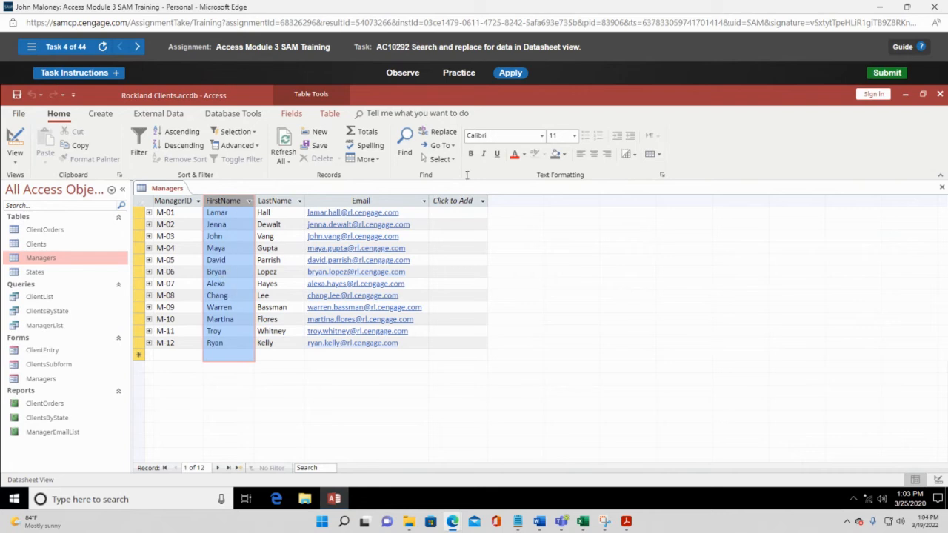
pyautogui.click(406, 151)
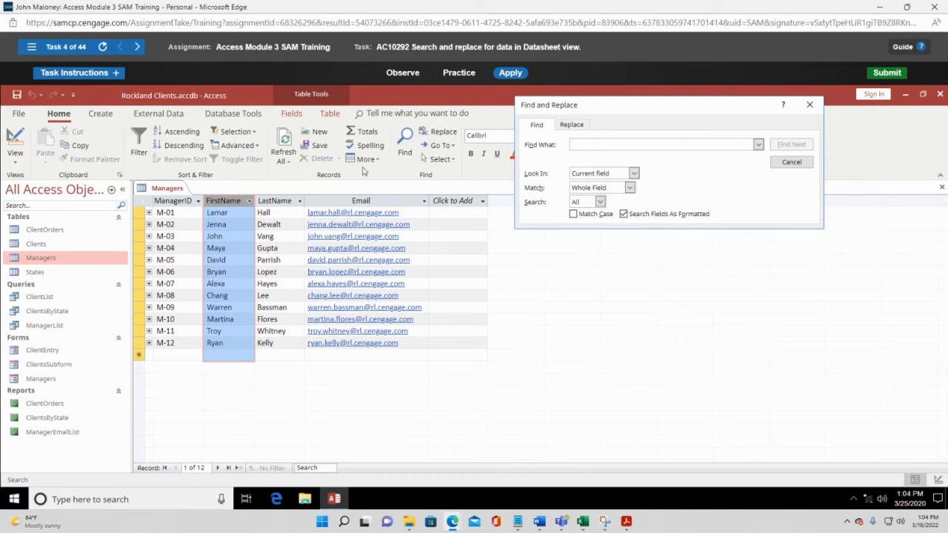
pyautogui.click(564, 127)
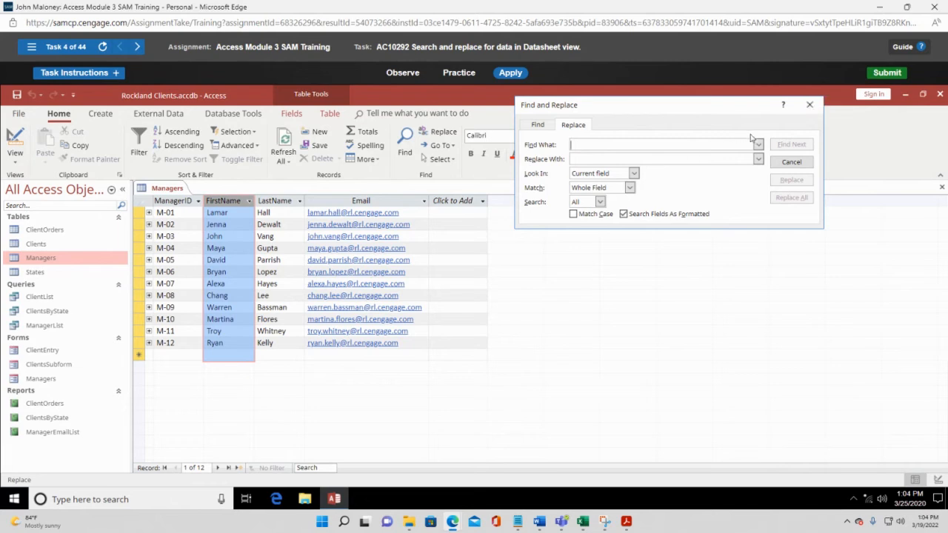
pyautogui.click(534, 126)
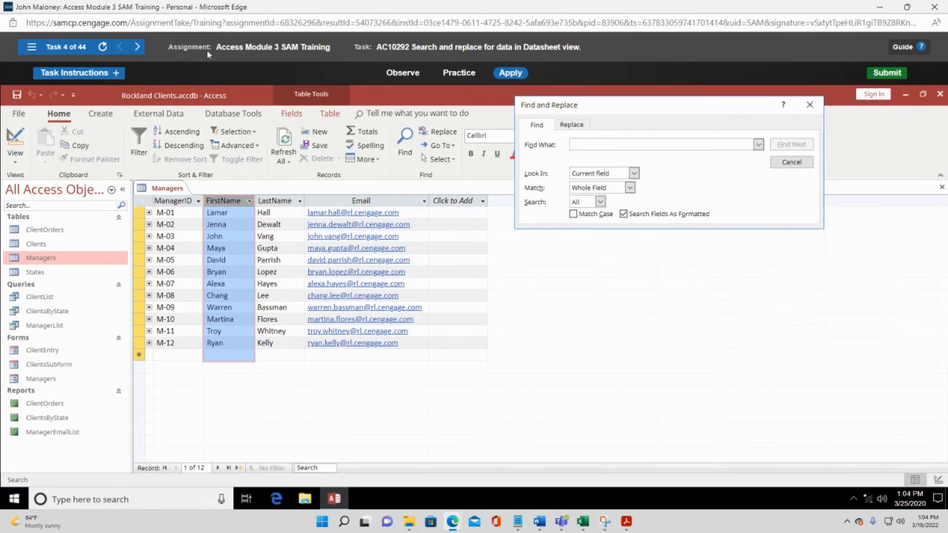
# Reload the task on searching and replacing data in Datasheet view, keeping its instructions clear of the Managers table
pyautogui.click(31, 48)
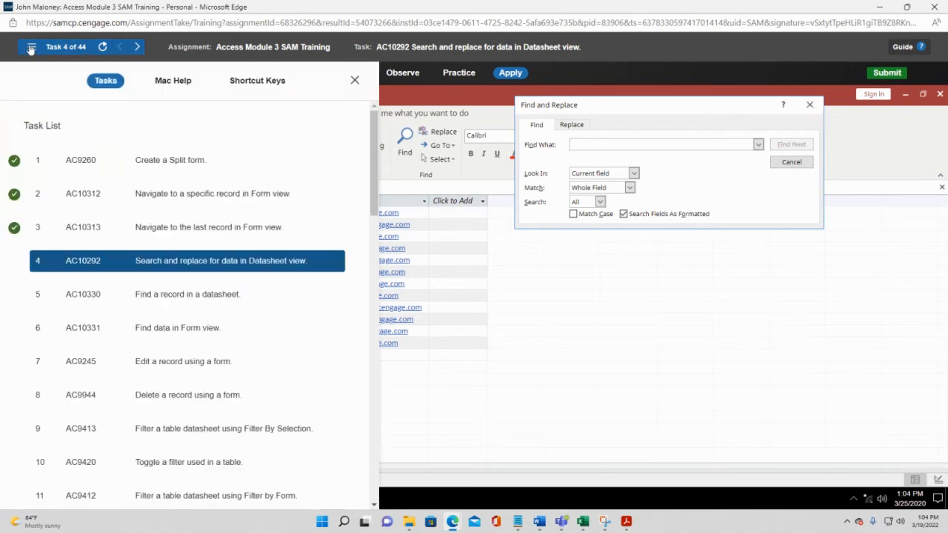
pyautogui.click(155, 269)
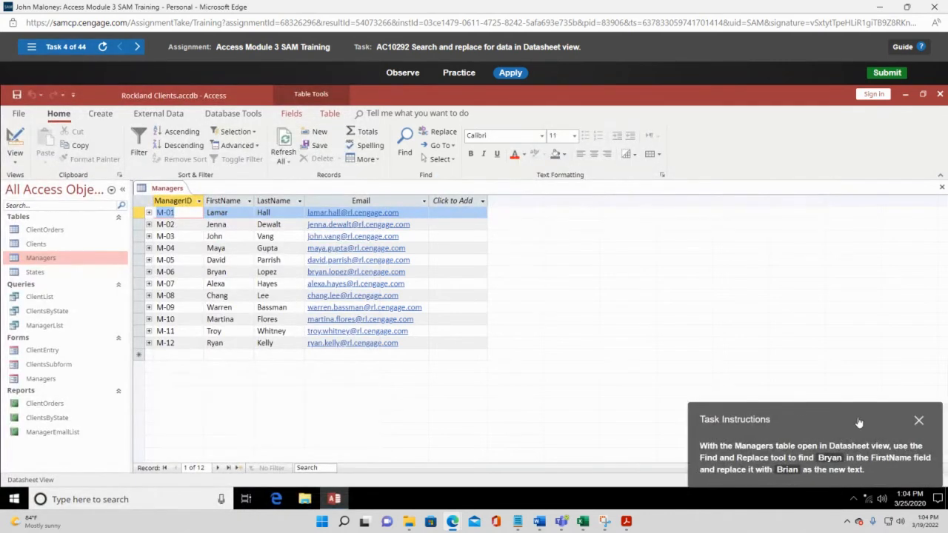
pyautogui.moveTo(863, 421); pyautogui.dragTo(693, 227)
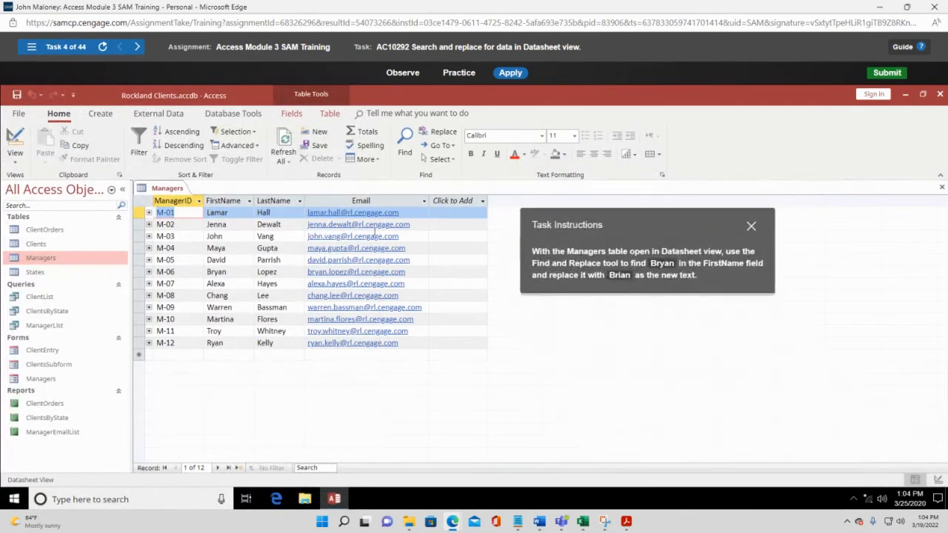
pyautogui.click(31, 47)
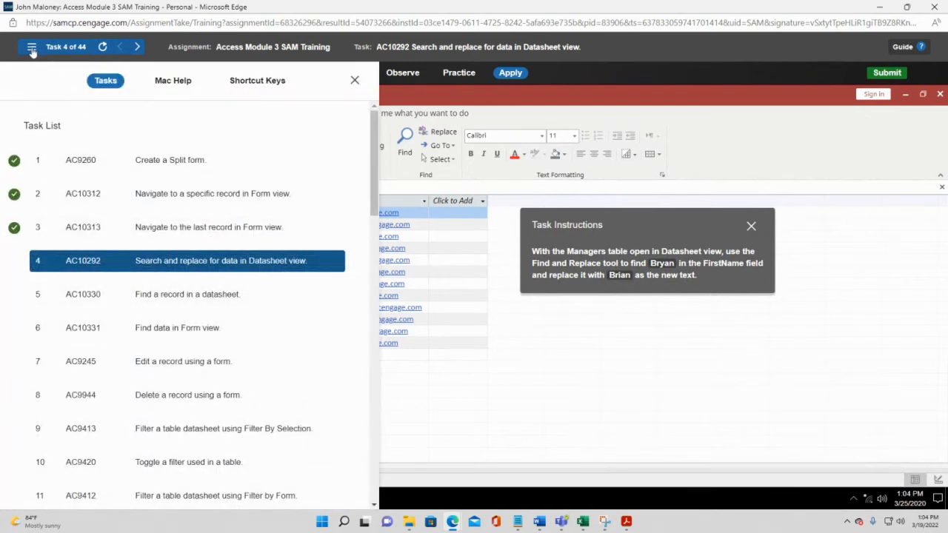
pyautogui.click(31, 47)
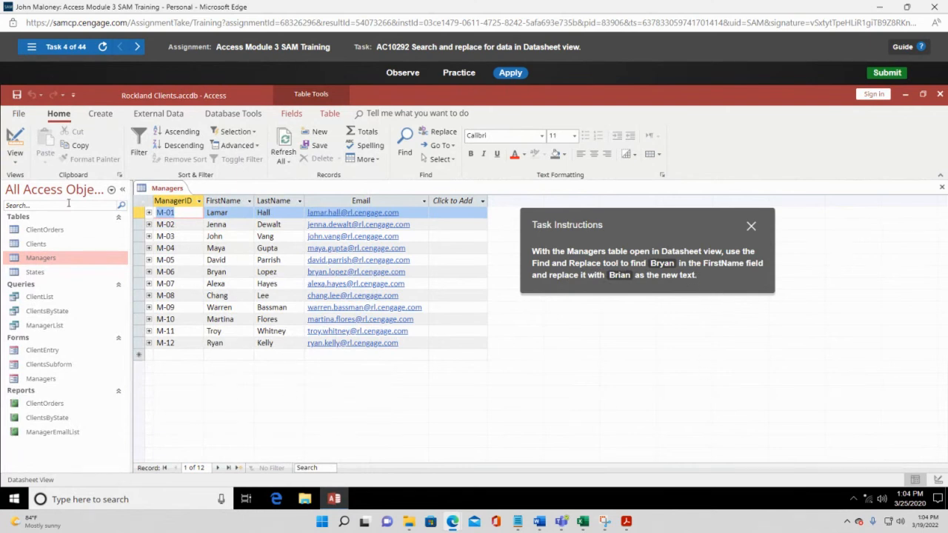
# Use Find and Replace in the Managers table's FirstName field to replace the first name given in the instructions with its specified new spelling
pyautogui.click(14, 165)
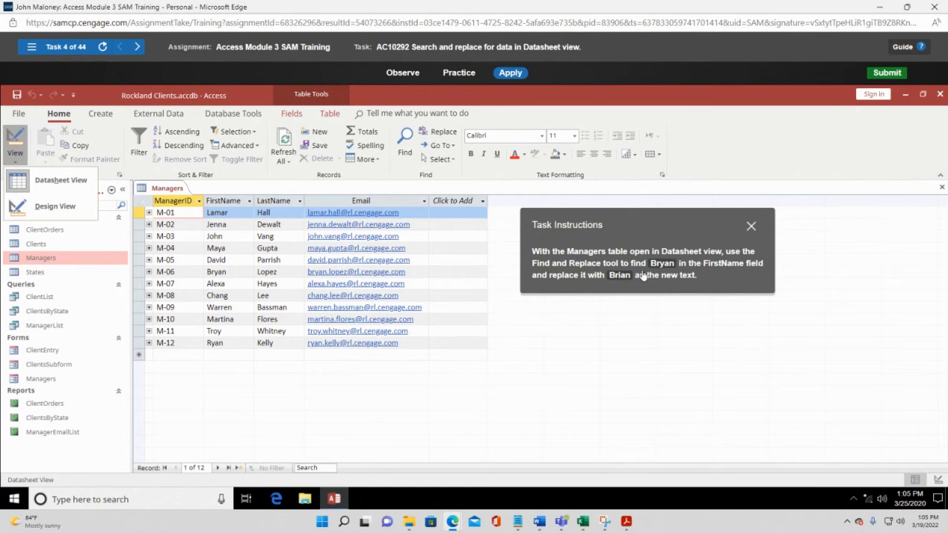
pyautogui.click(227, 204)
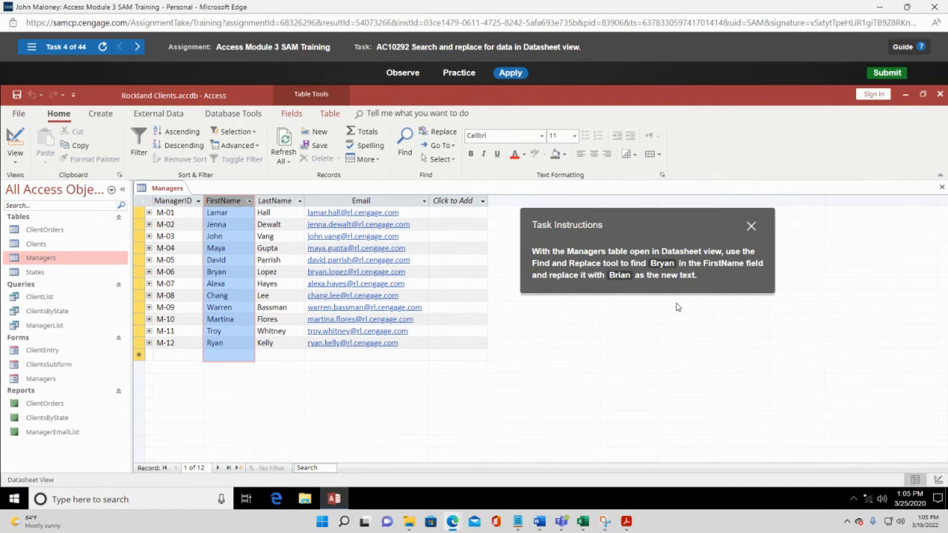
pyautogui.click(405, 144)
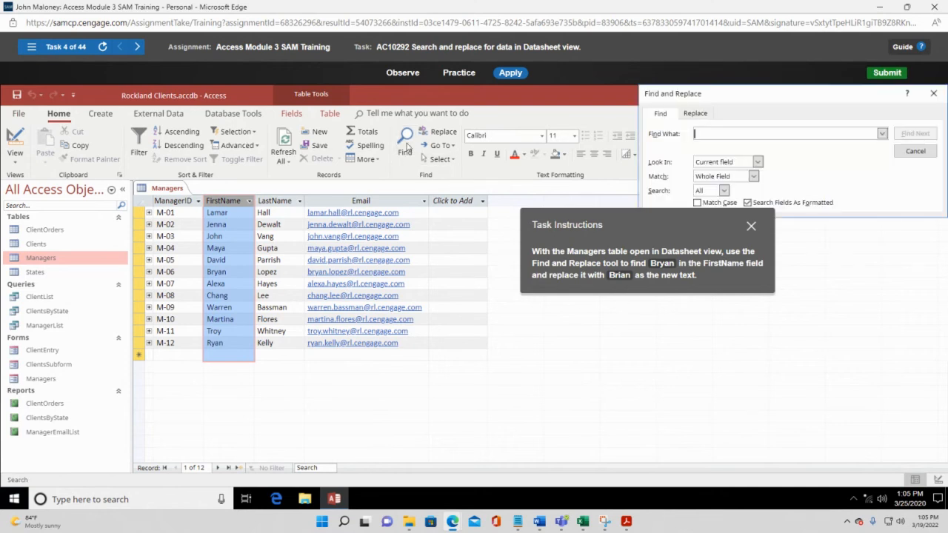
pyautogui.write('Bryan')
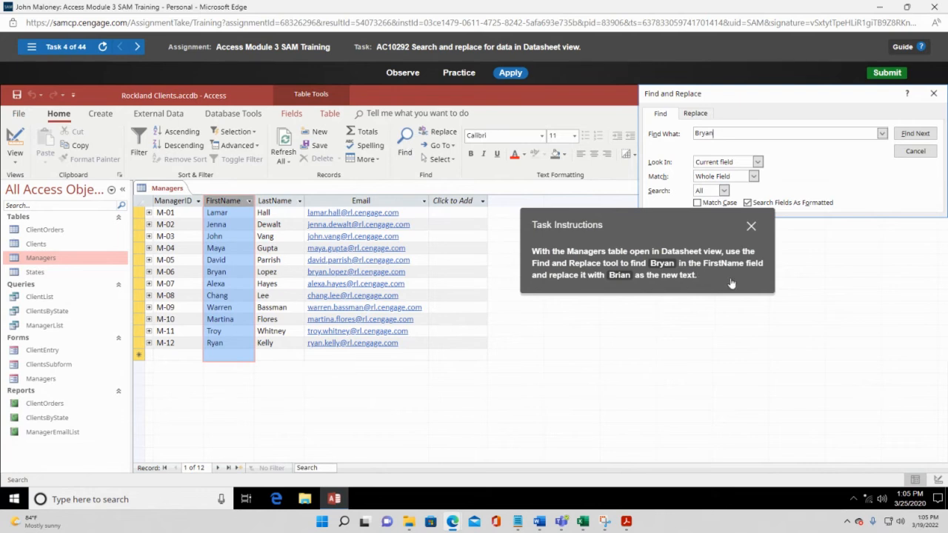
pyautogui.click(697, 115)
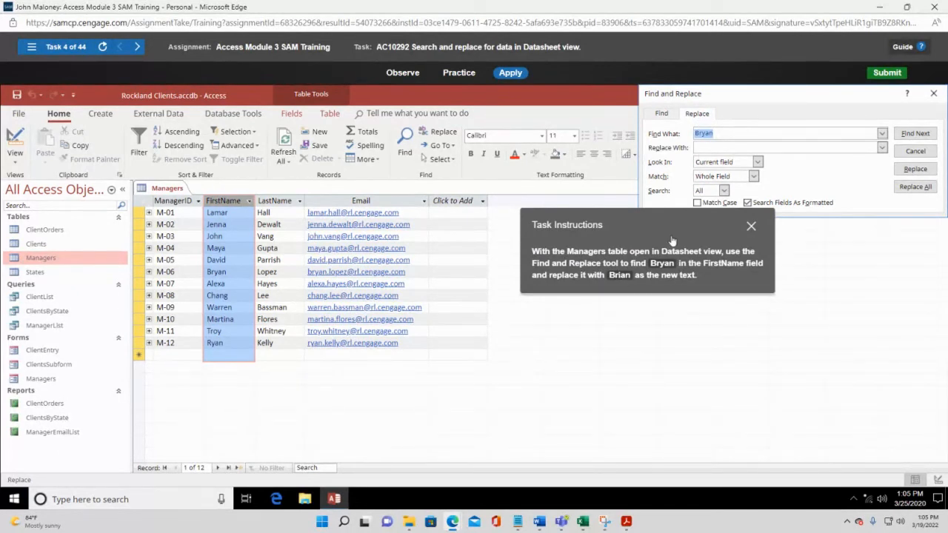
pyautogui.click(708, 145)
pyautogui.click(915, 133)
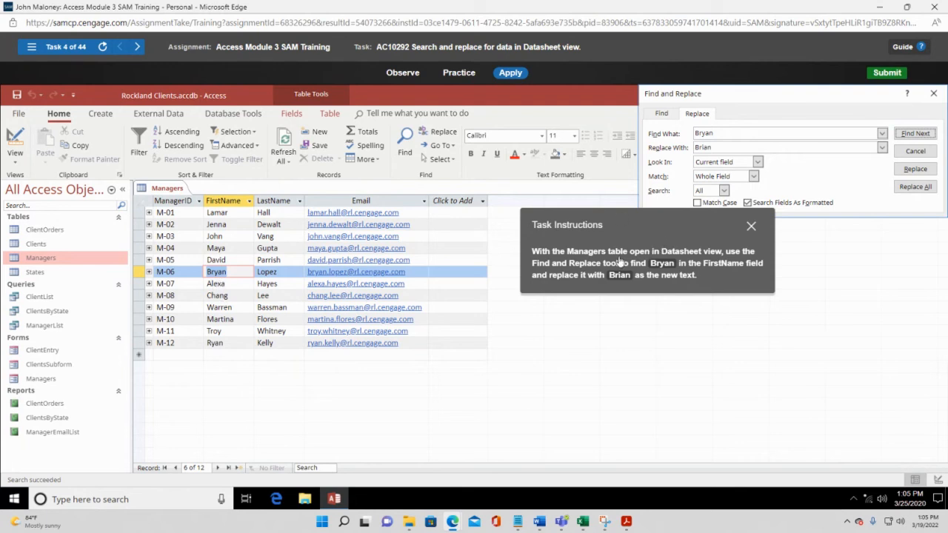
pyautogui.click(915, 169)
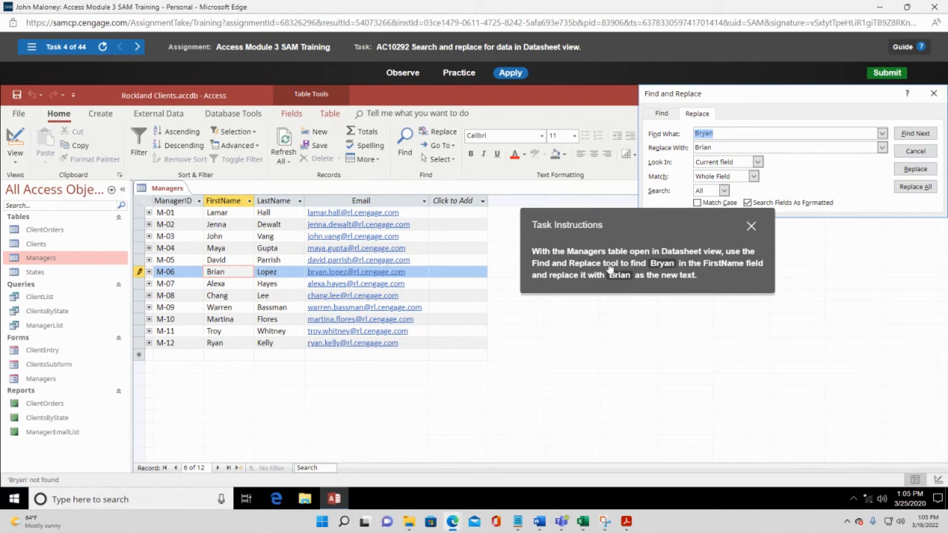
pyautogui.moveTo(680, 219); pyautogui.dragTo(661, 291)
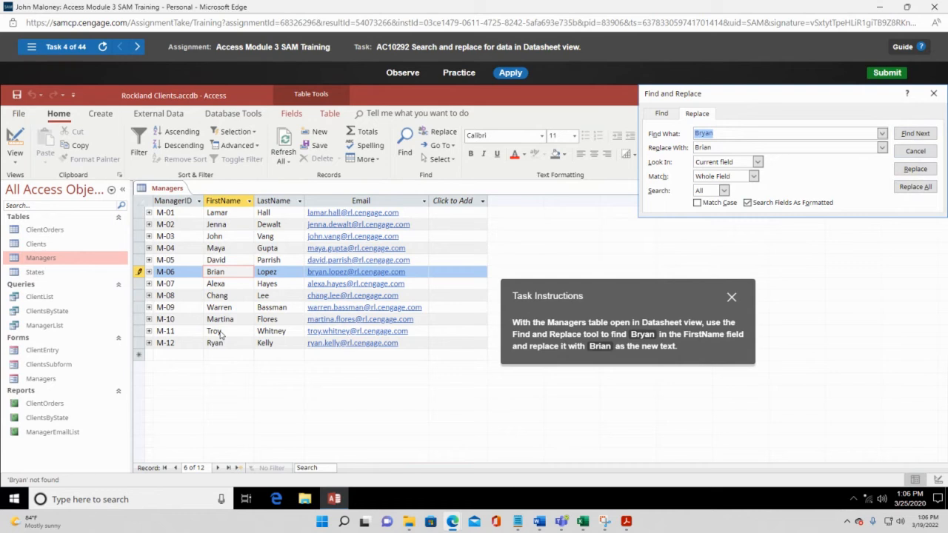
pyautogui.click(918, 135)
pyautogui.click(924, 152)
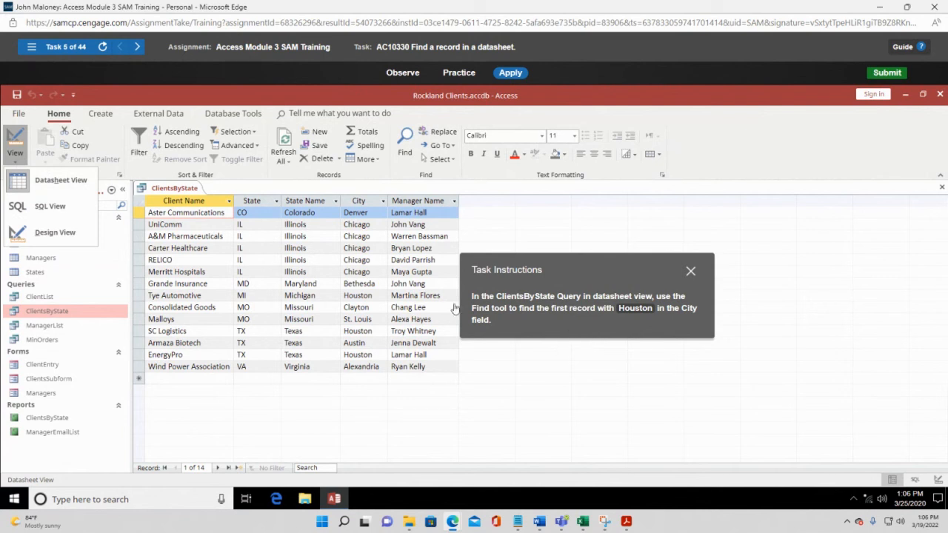
# Find the first record with Houston in the City field of the ClientsByState query datasheet
pyautogui.click(368, 204)
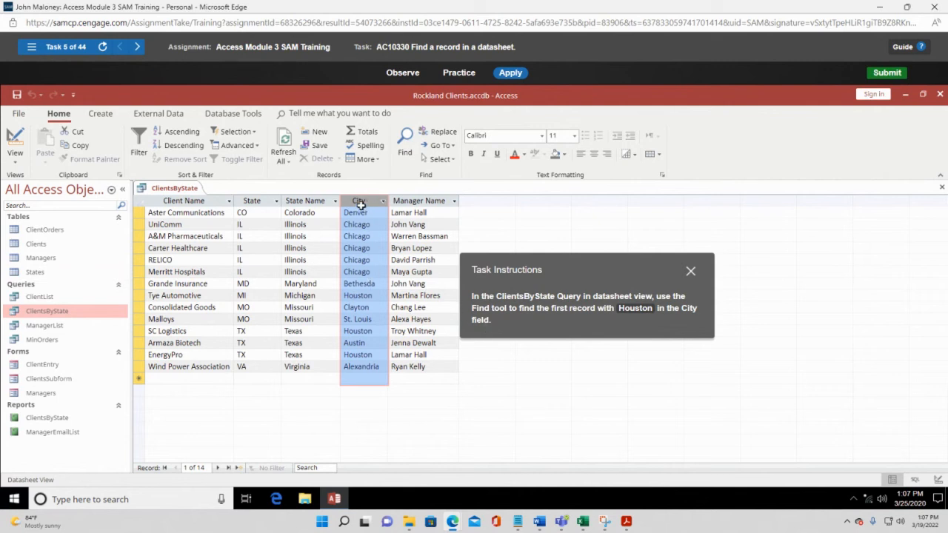
pyautogui.click(405, 138)
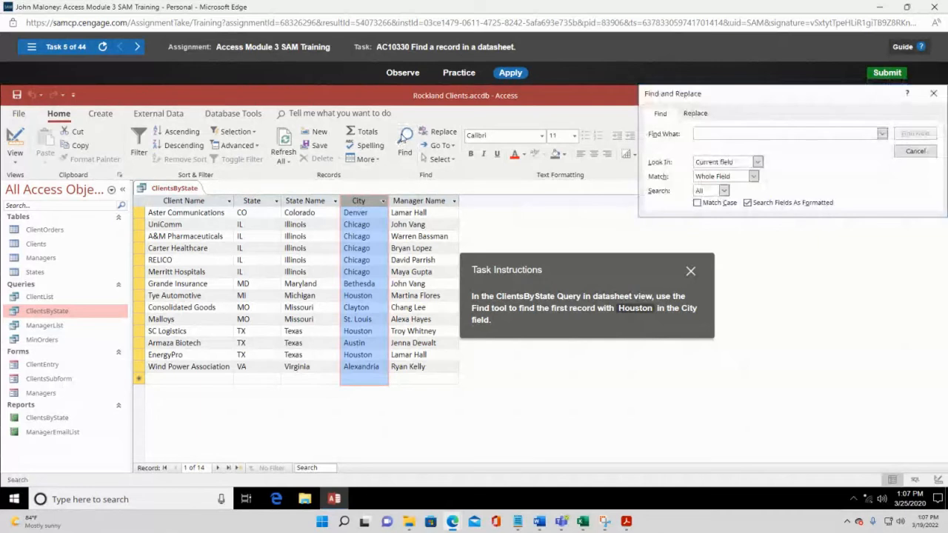
pyautogui.write('Houston')
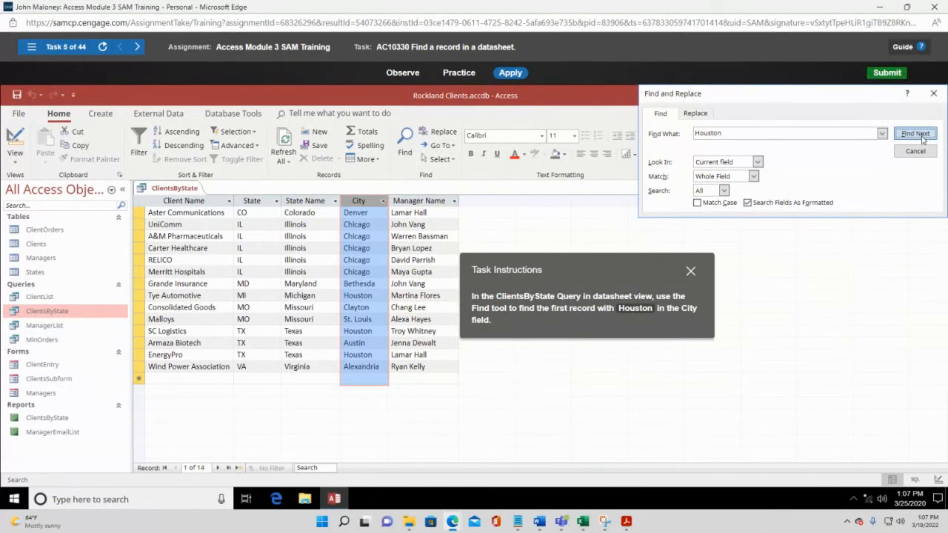
pyautogui.click(918, 136)
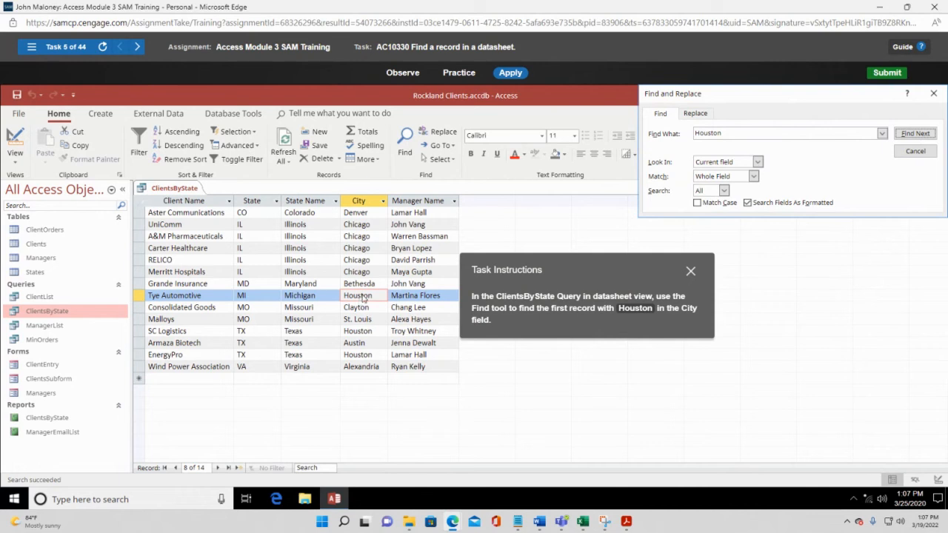
pyautogui.click(916, 151)
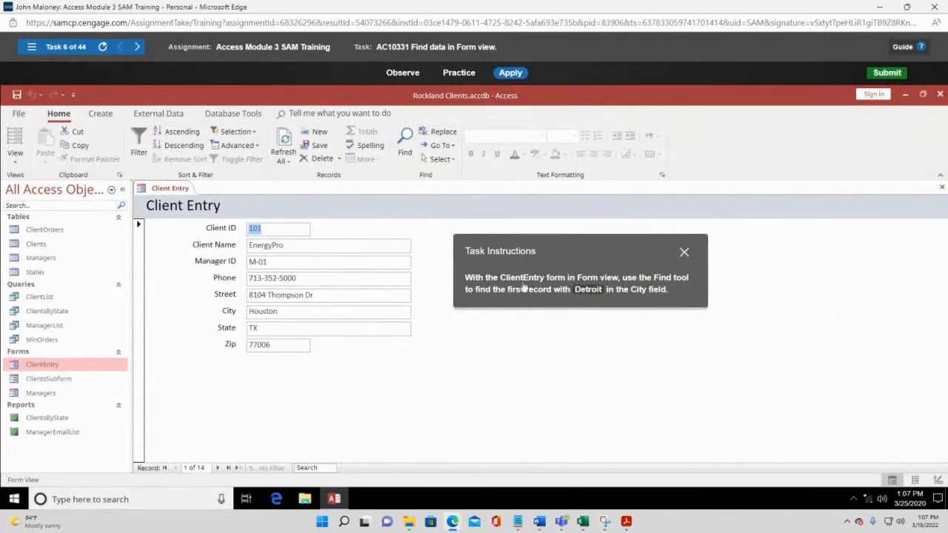
# Use the Find tool in Form view of the ClientEntry form to locate the first record with Detroit in the City field
pyautogui.click(15, 148)
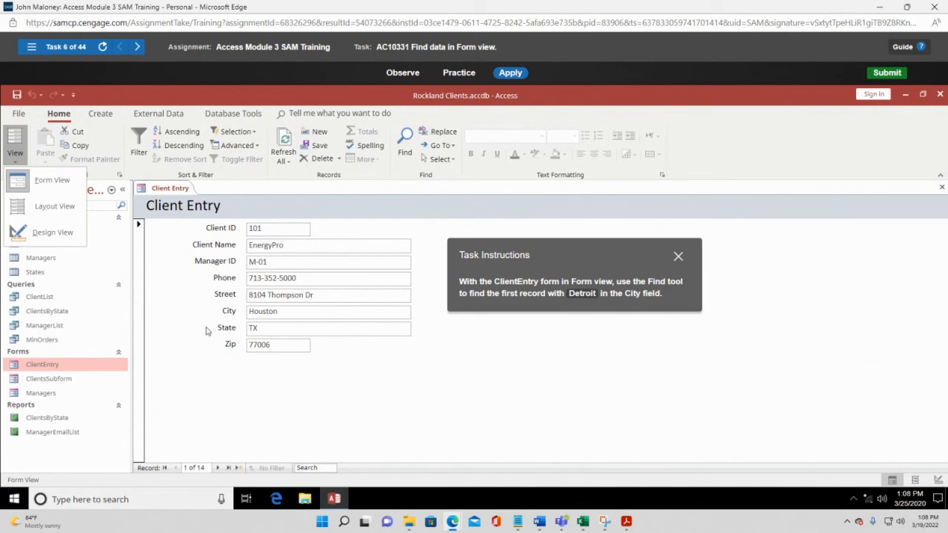
pyautogui.click(267, 312)
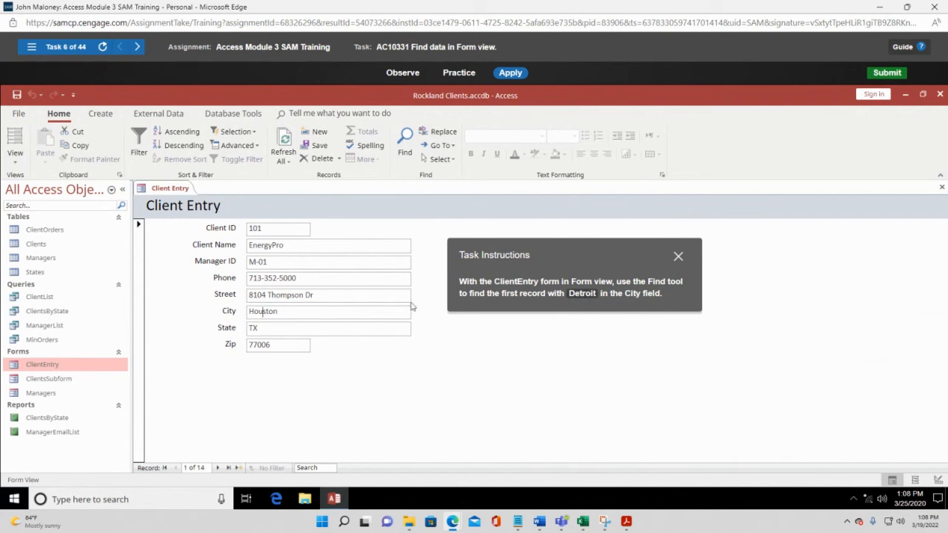
pyautogui.click(405, 144)
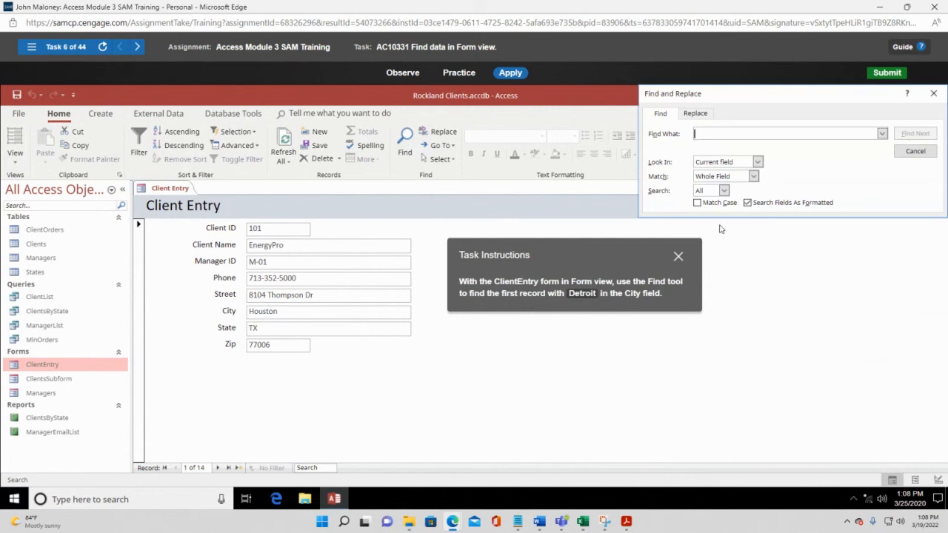
pyautogui.write('Detroit')
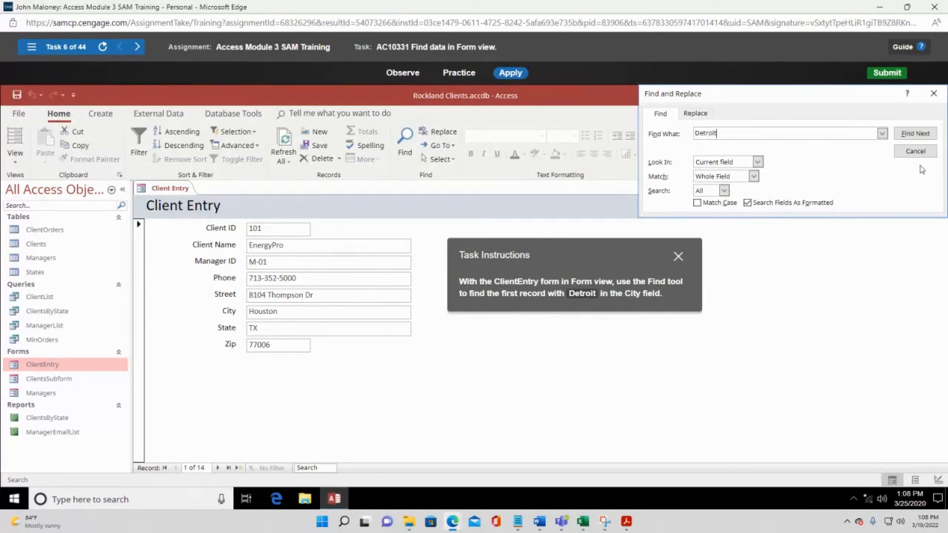
pyautogui.click(915, 133)
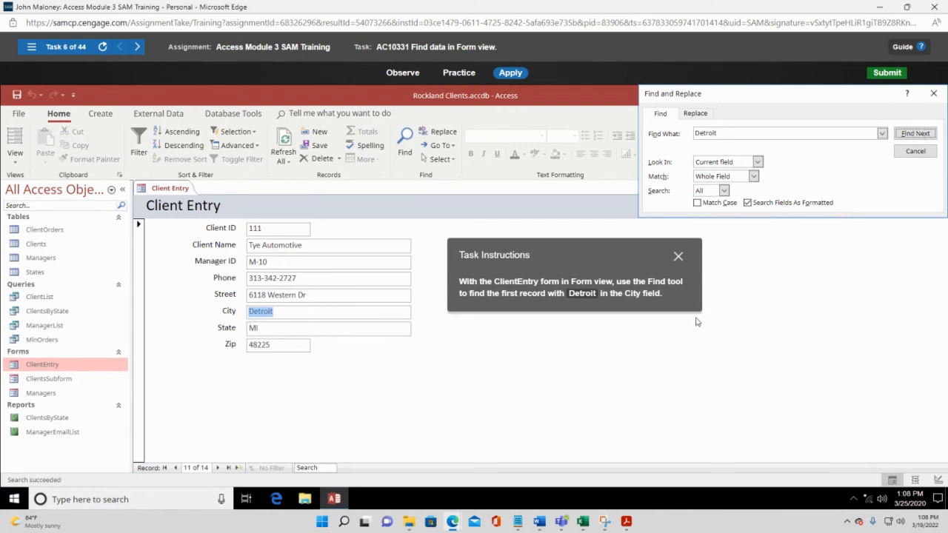
pyautogui.click(915, 151)
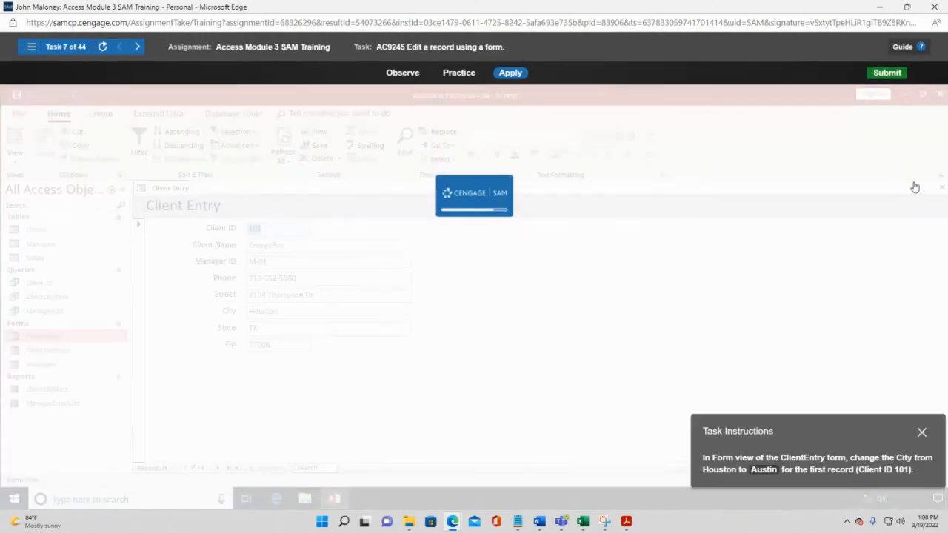
# Change the City to Austin for Client ID 101 in the ClientEntry form, keeping the task instructions clear of the ribbon commands
pyautogui.moveTo(854, 430); pyautogui.dragTo(570, 163)
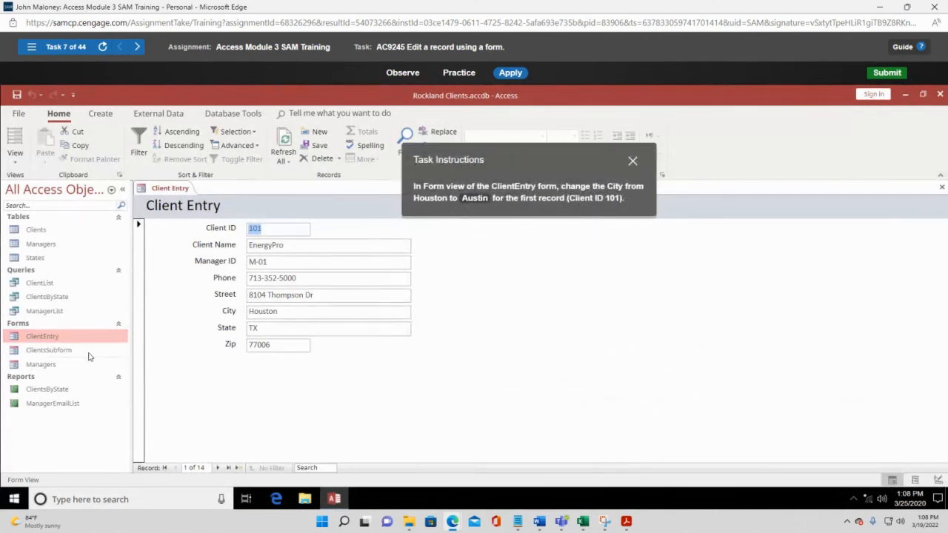
pyautogui.click(20, 166)
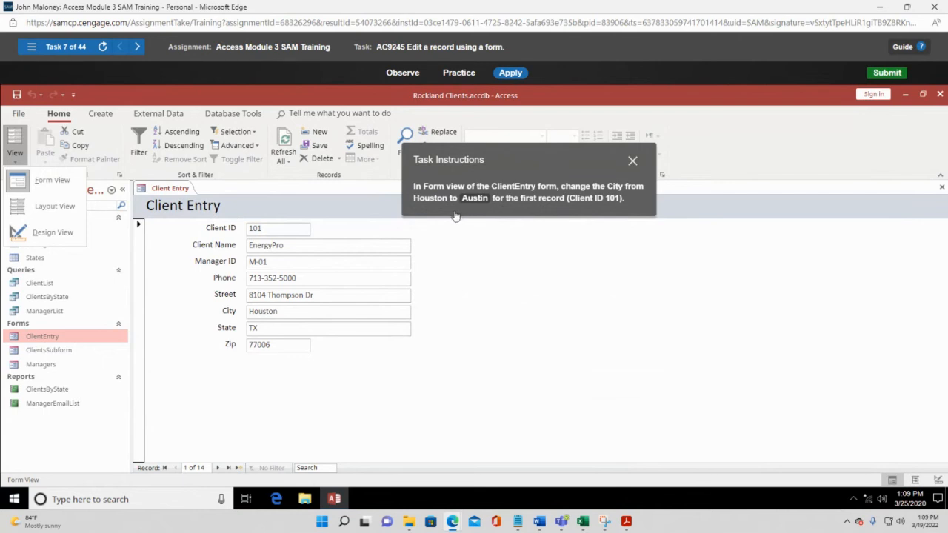
pyautogui.click(266, 311)
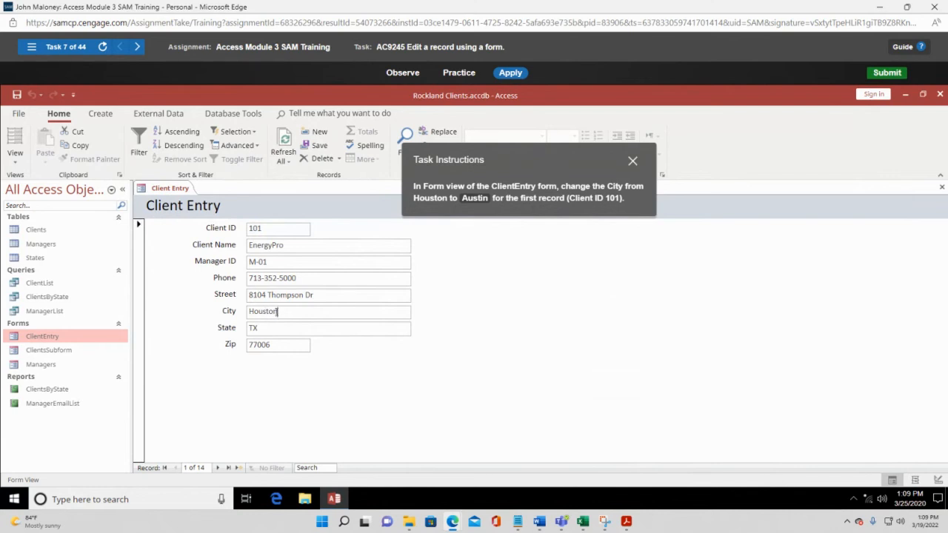
pyautogui.moveTo(278, 311); pyautogui.dragTo(245, 316)
pyautogui.moveTo(531, 149); pyautogui.dragTo(711, 181)
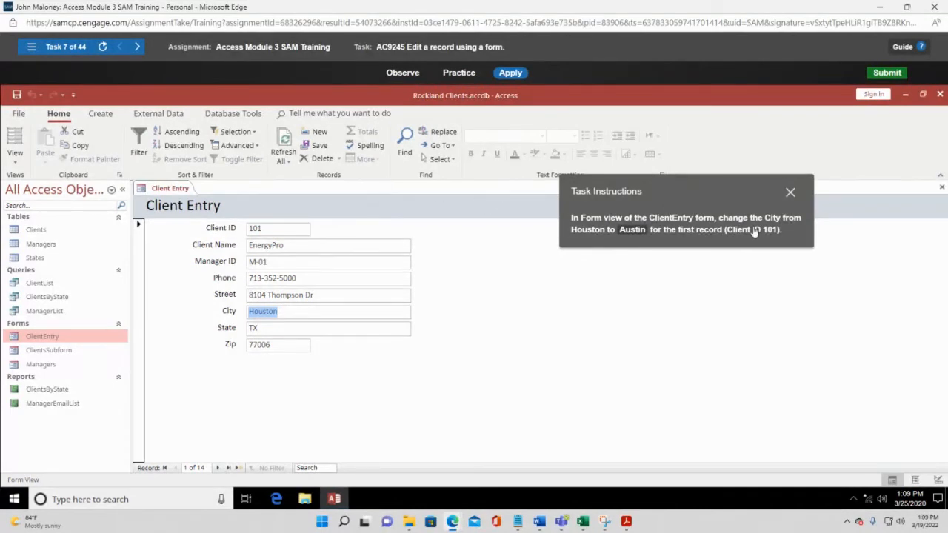
pyautogui.moveTo(279, 312); pyautogui.dragTo(223, 303)
pyautogui.write('Aus')
pyautogui.press('Tab')
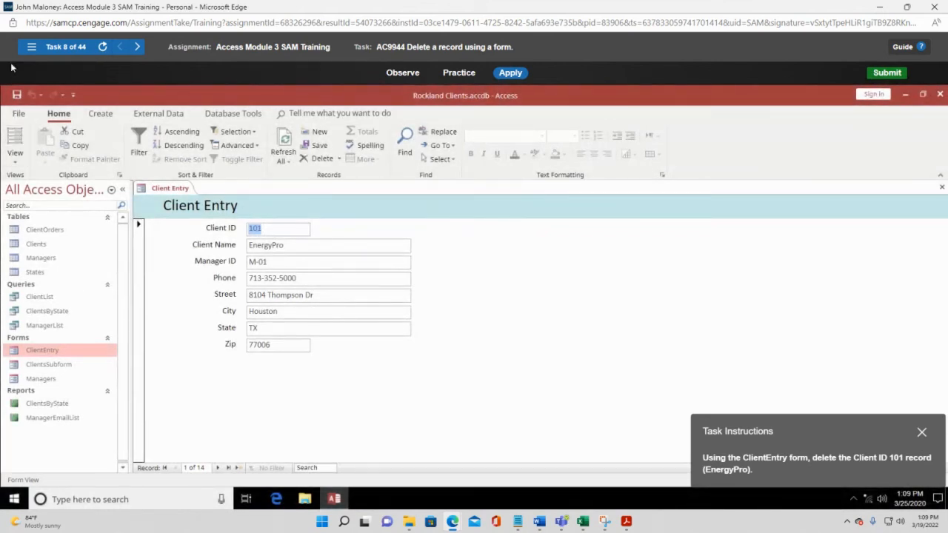
# Reopen the task on editing a record using a form and try replacing Houston with Austin in the City field through Find and Replace
pyautogui.click(31, 47)
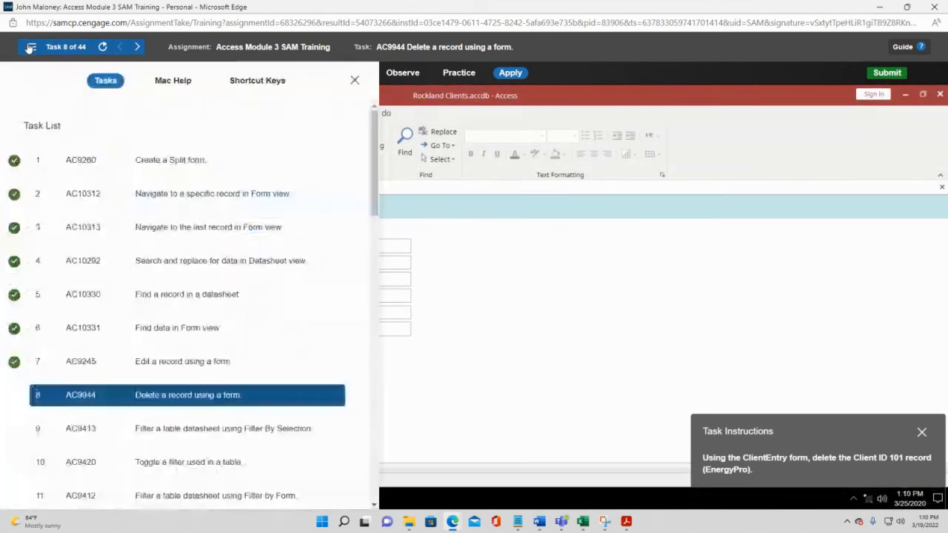
pyautogui.click(186, 362)
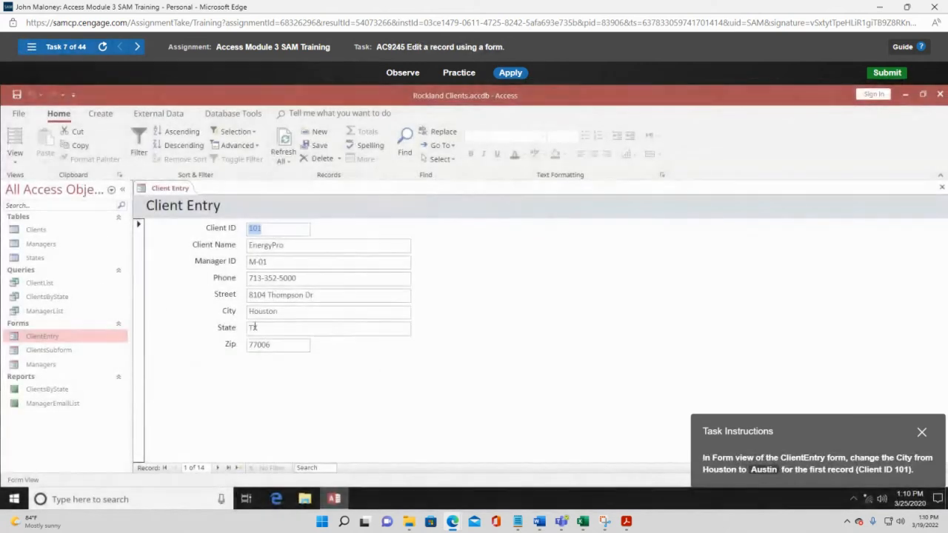
pyautogui.click(271, 312)
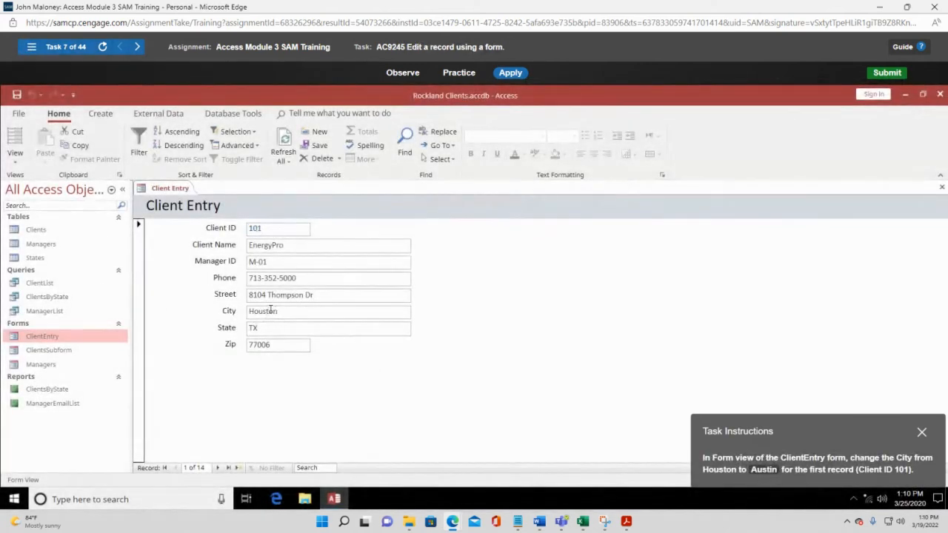
pyautogui.click(431, 134)
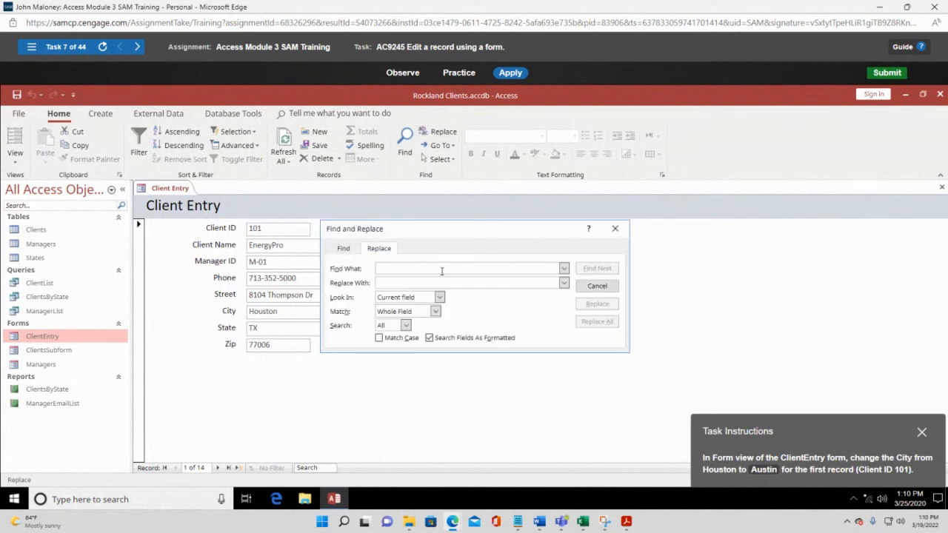
pyautogui.write('ouston')
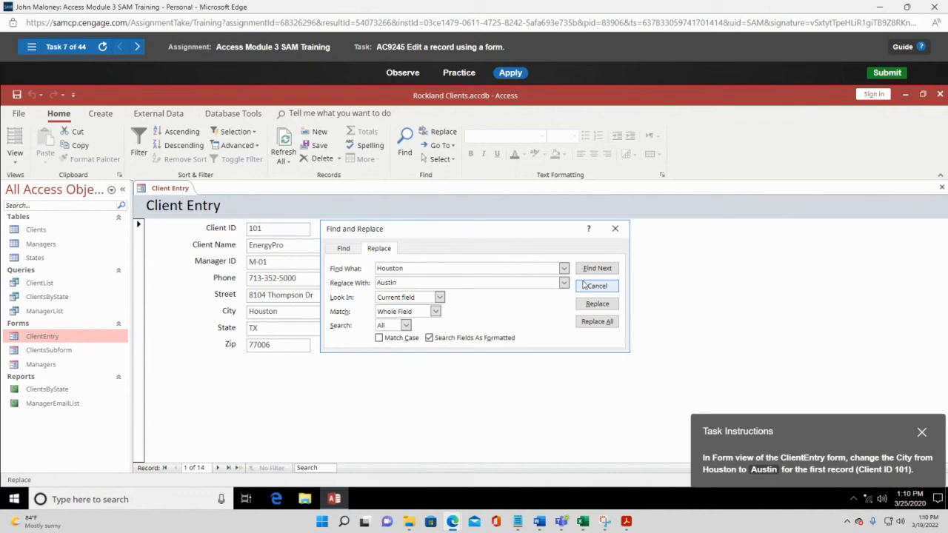
pyautogui.click(597, 304)
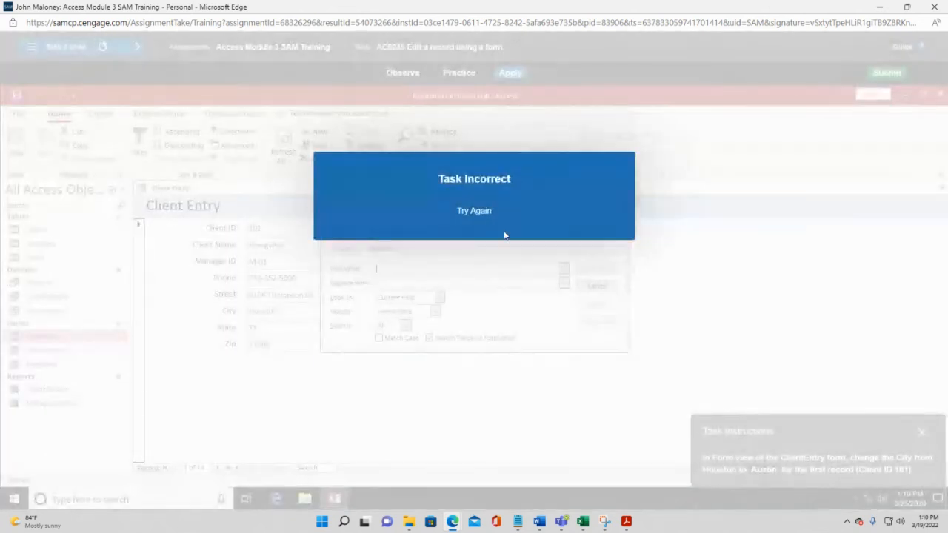
pyautogui.click(472, 213)
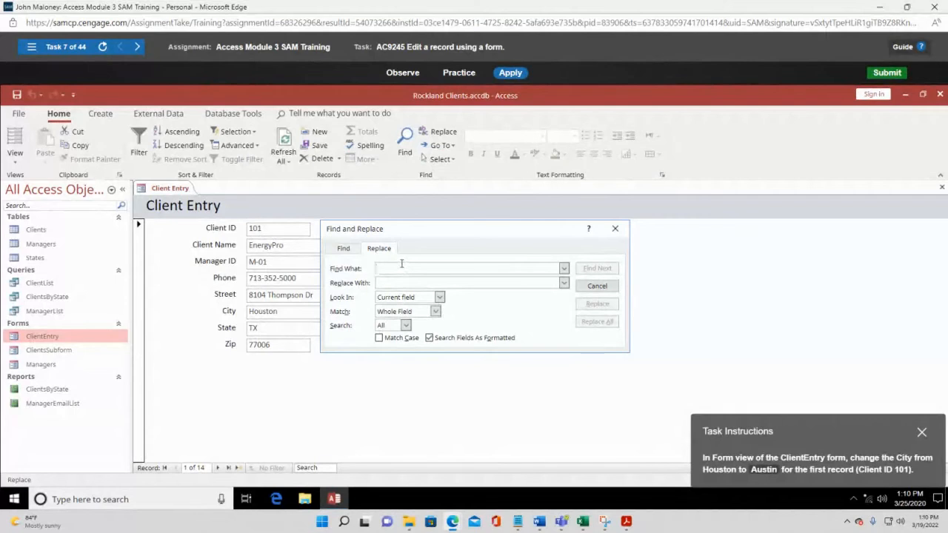
# Try to locate Houston in the current City field using only the Find option
pyautogui.click(344, 250)
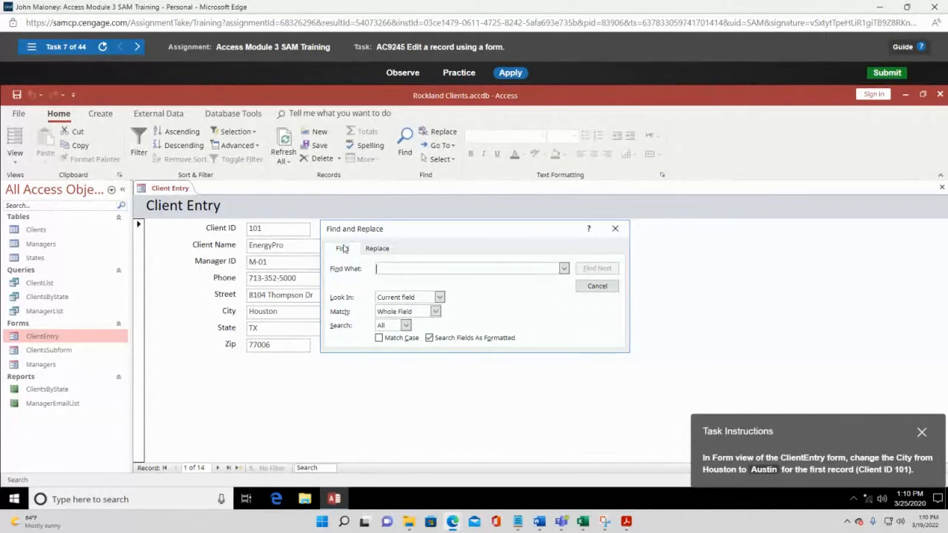
pyautogui.click(398, 270)
pyautogui.write('Houston')
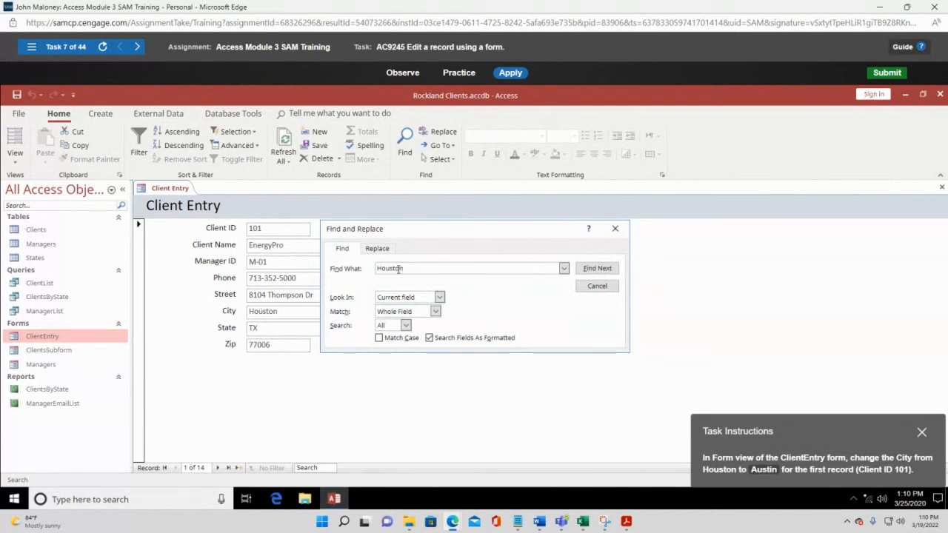
pyautogui.click(597, 268)
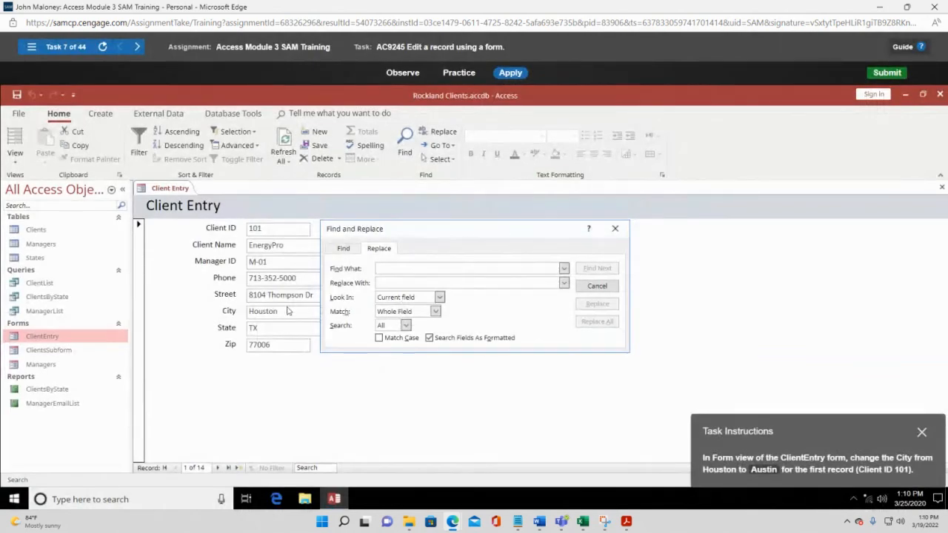
# Close Find and Replace and overwrite the selected City of the first client record with Austin
pyautogui.click(615, 228)
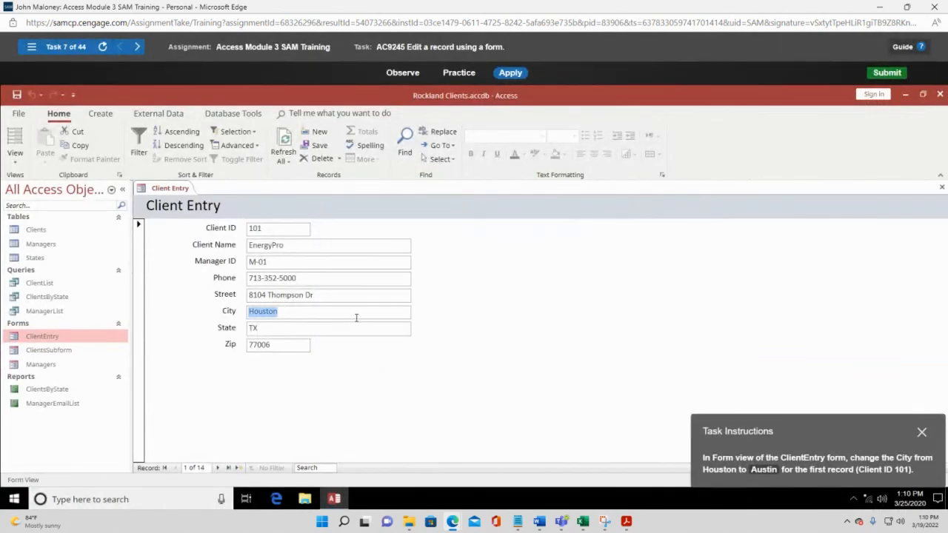
pyautogui.write('A')
pyautogui.press('Tab')
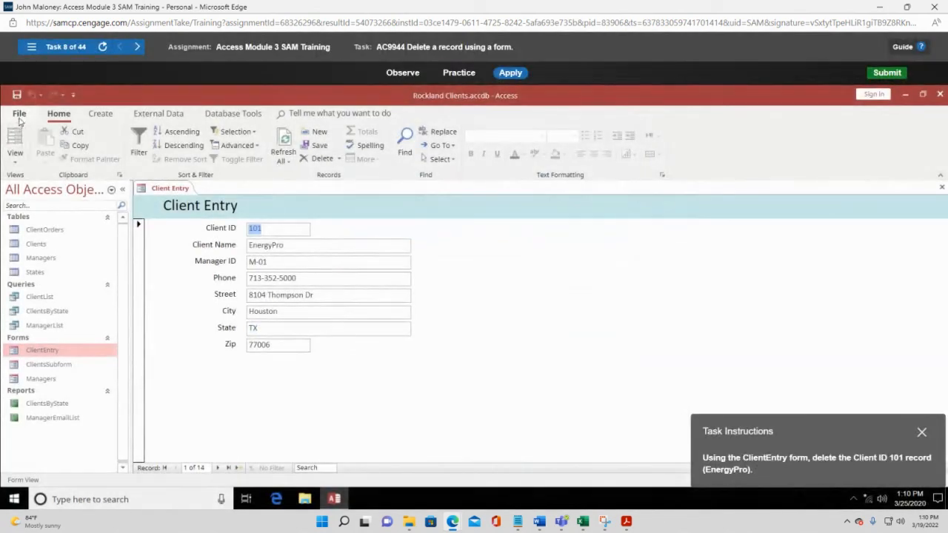
# Reopen the task on editing a record using a form and replace the whole City entry of Client ID 101 with Austin
pyautogui.click(31, 46)
pyautogui.click(175, 363)
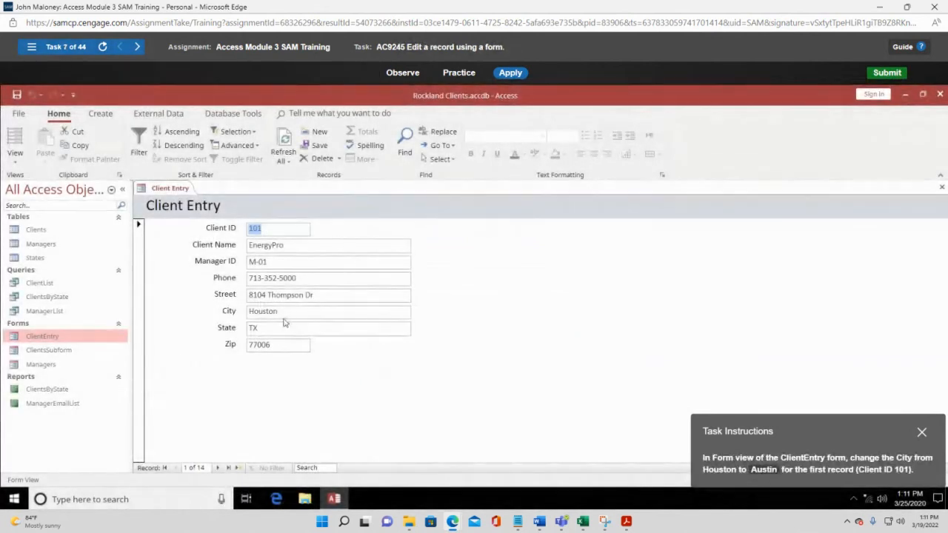
pyautogui.click(271, 312)
pyautogui.doubleClick(271, 312)
pyautogui.click(271, 312)
pyautogui.doubleClick(271, 312)
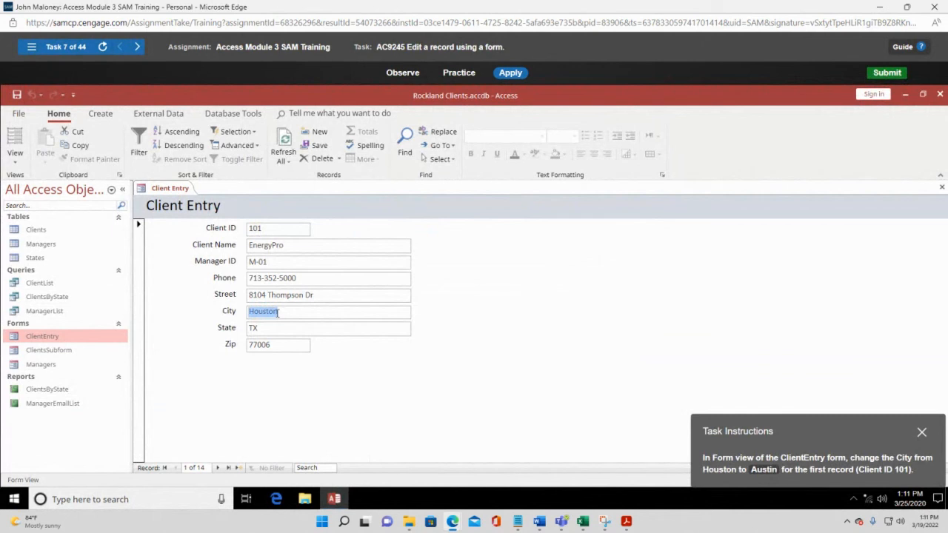
pyautogui.write('Aus')
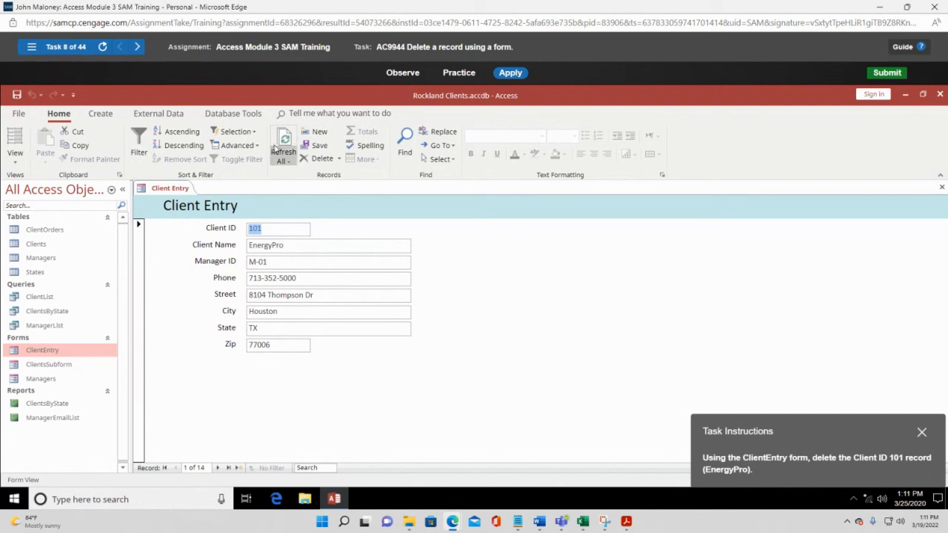
# Delete the Client ID 101 record (EnergyPro) using the ClientEntry form and confirm the deletion
pyautogui.click(328, 160)
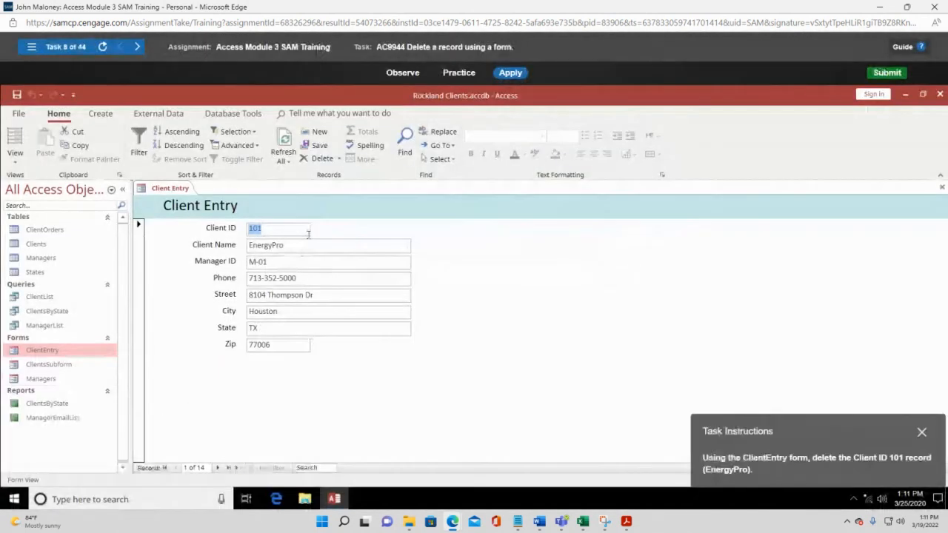
pyautogui.click(339, 159)
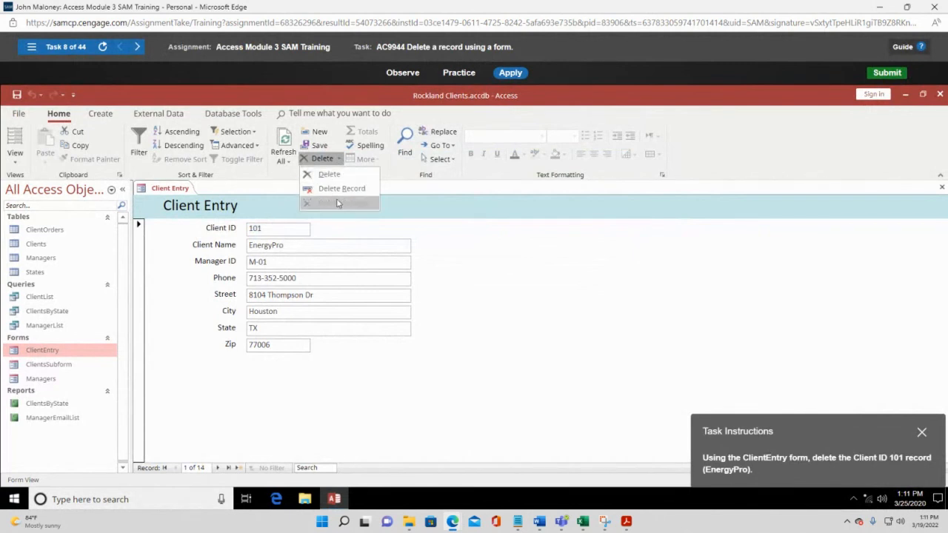
pyautogui.click(345, 191)
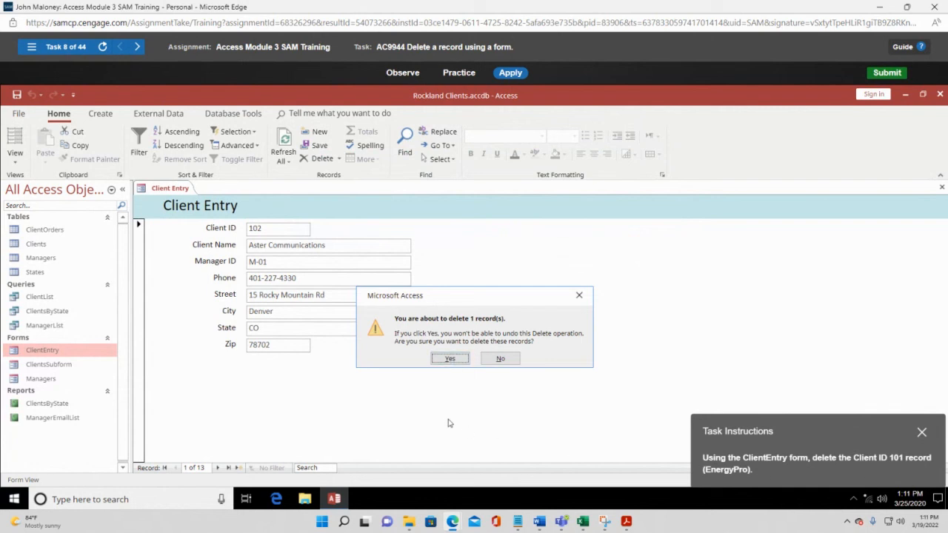
pyautogui.click(450, 358)
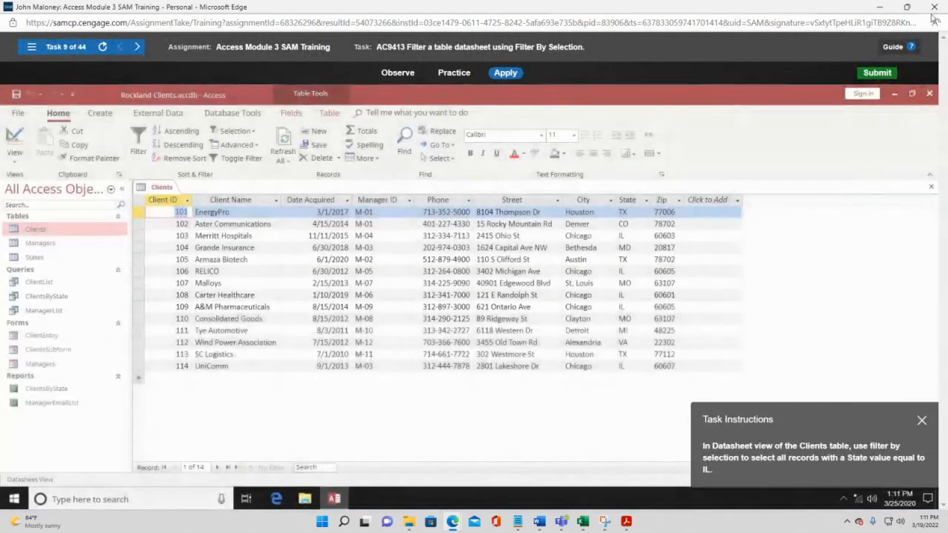
# Exit Access Module 3 SAM Training and return to the MindTap course outline
pyautogui.click(934, 9)
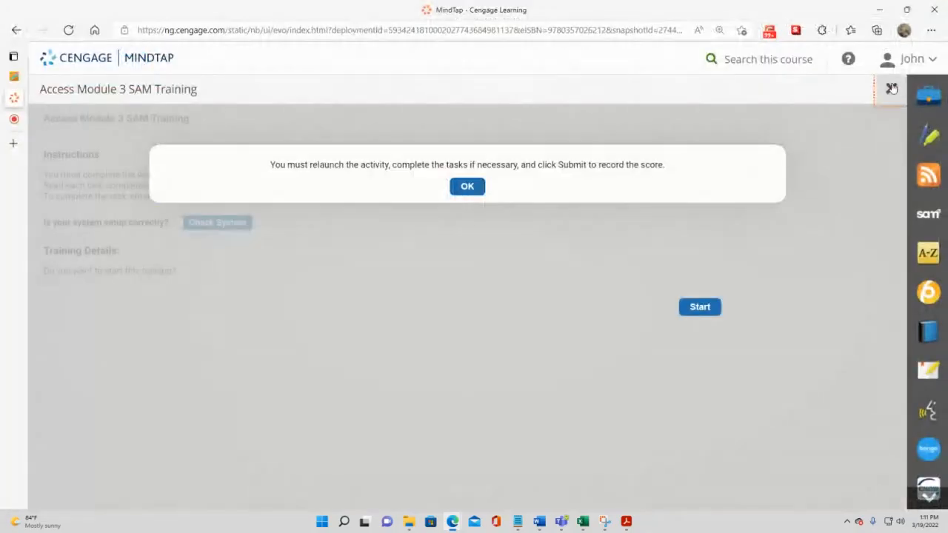
pyautogui.click(891, 88)
pyautogui.scroll(-2, 293, 438)
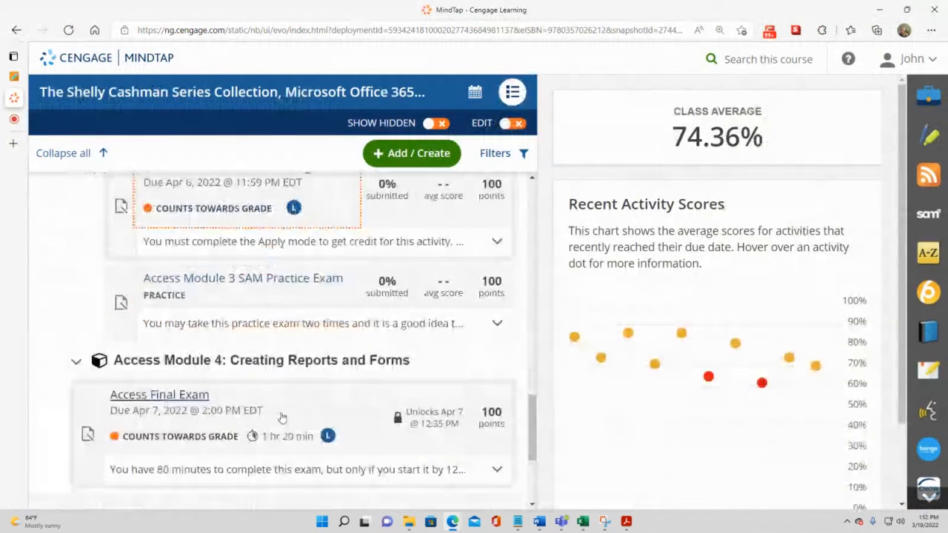
# Expand Access Module 4: Creating Reports and Forms and start Access Module 4 SAM Training
pyautogui.click(76, 359)
pyautogui.scroll(-1, 239, 436)
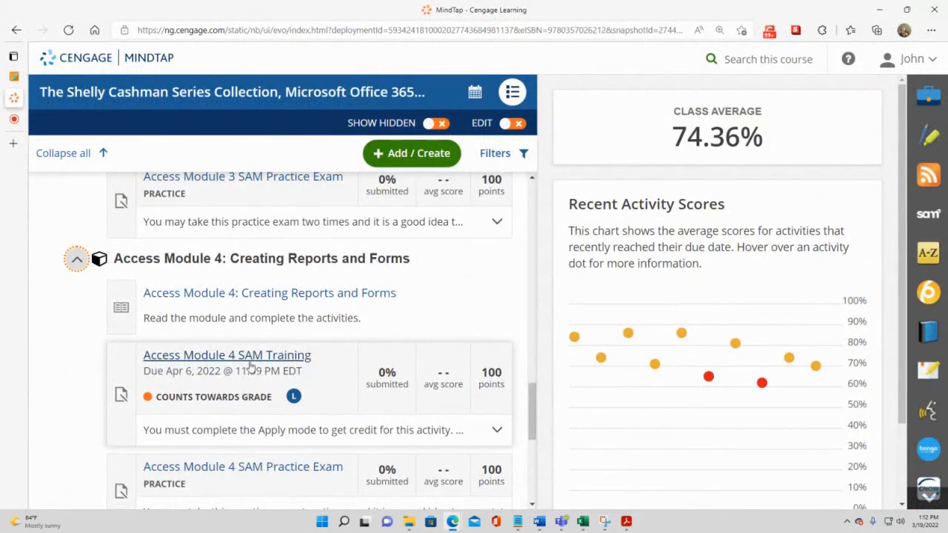
pyautogui.click(249, 358)
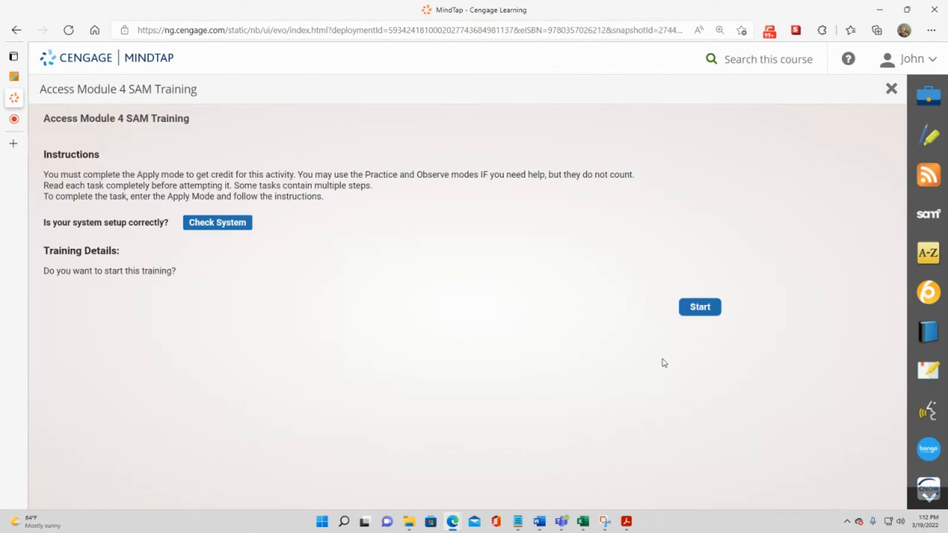
pyautogui.click(698, 306)
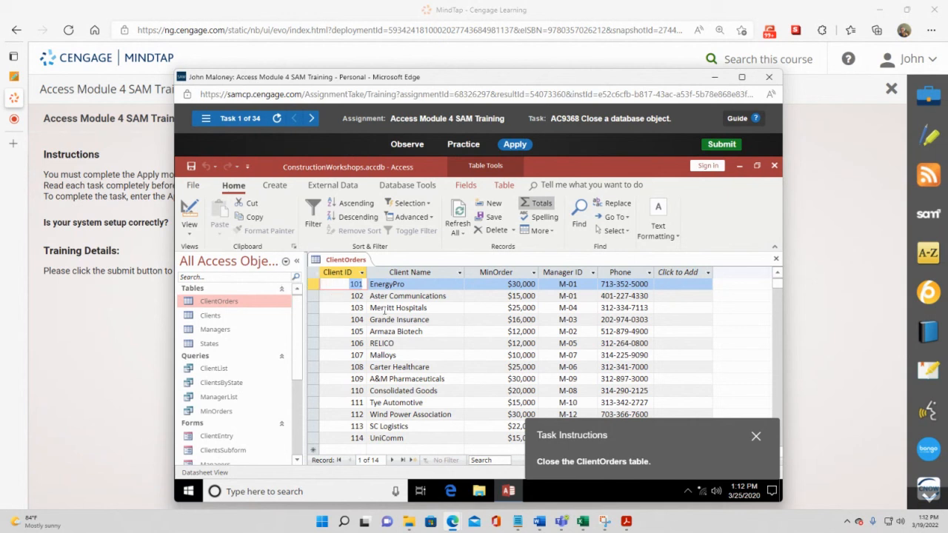
# Maximize the training window, move the task instructions clear of the datasheet and close the ClientOrders table
pyautogui.click(741, 77)
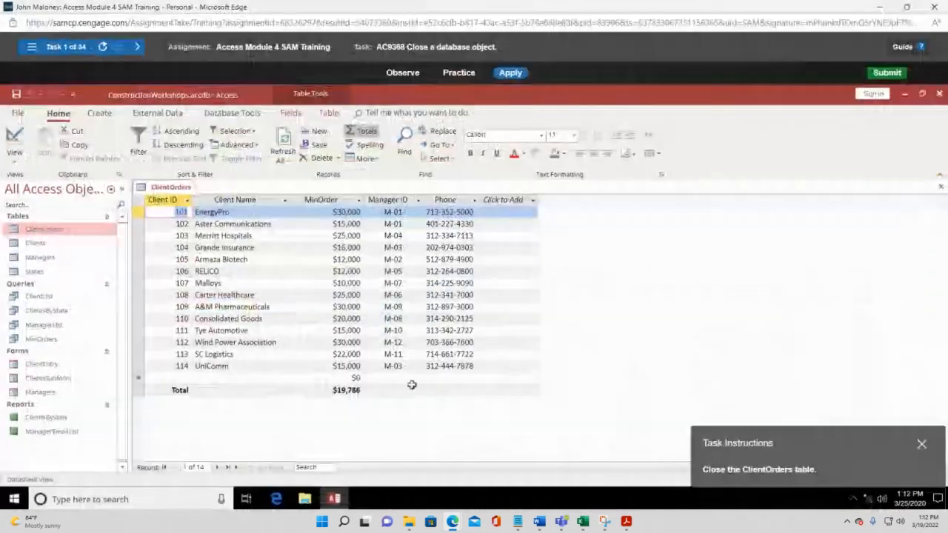
pyautogui.moveTo(870, 446); pyautogui.dragTo(667, 269)
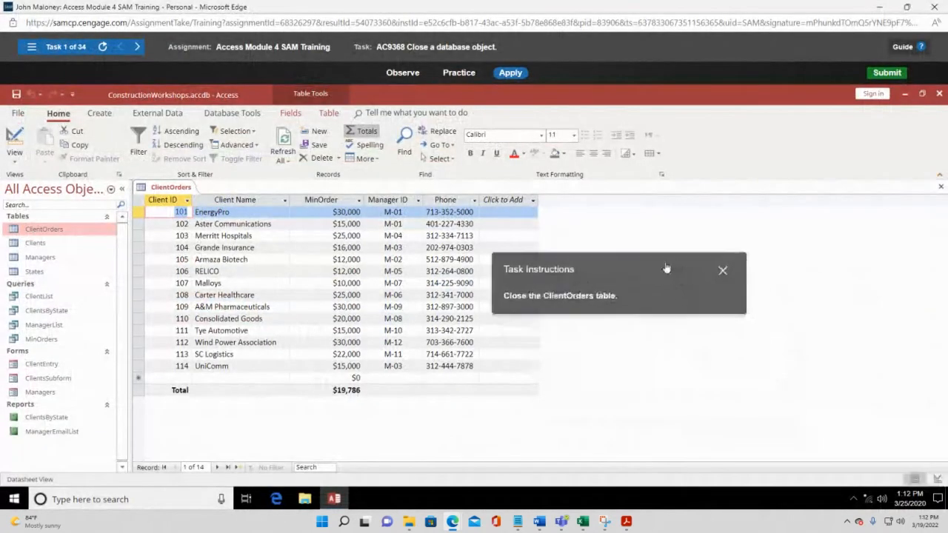
pyautogui.rightClick(169, 192)
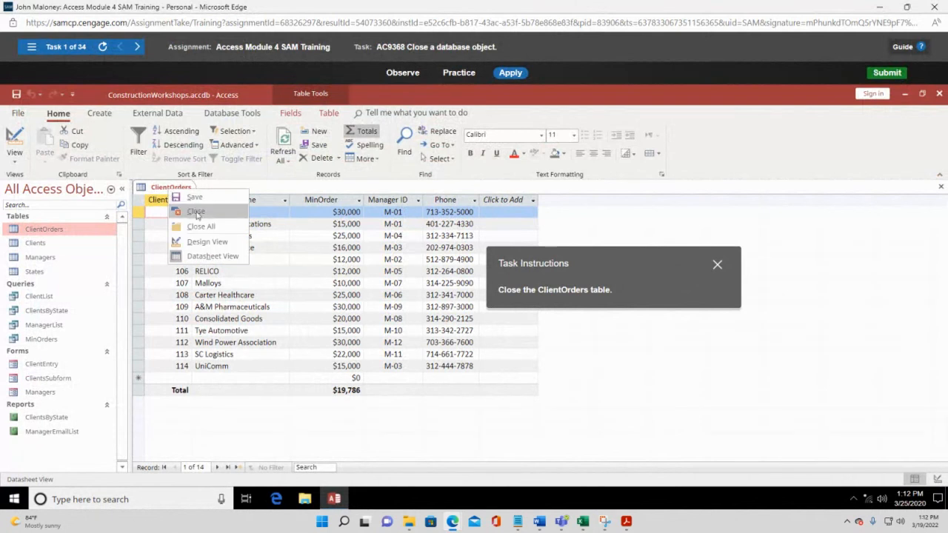
pyautogui.click(195, 212)
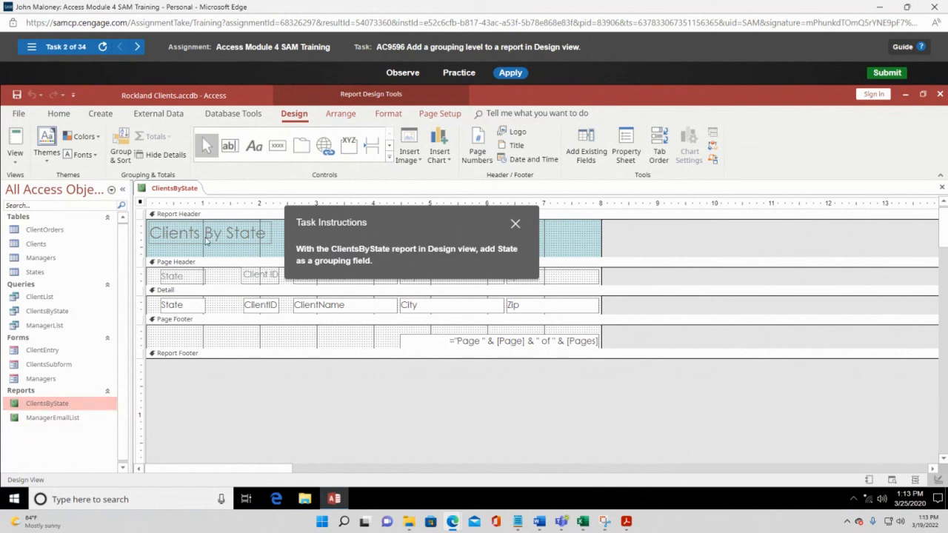
# Add State as a grouping field to the ClientsByState report in Design view
pyautogui.click(18, 162)
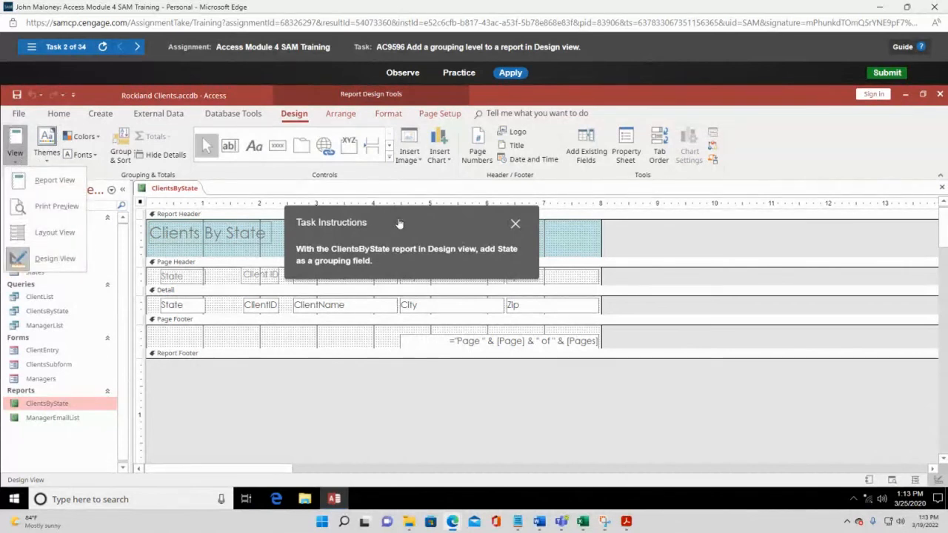
pyautogui.moveTo(436, 224); pyautogui.dragTo(680, 233)
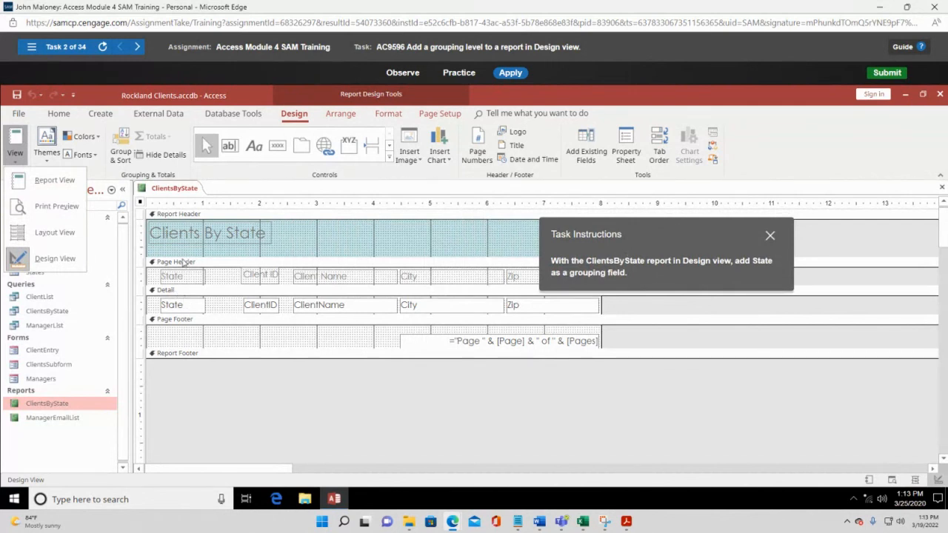
pyautogui.click(184, 309)
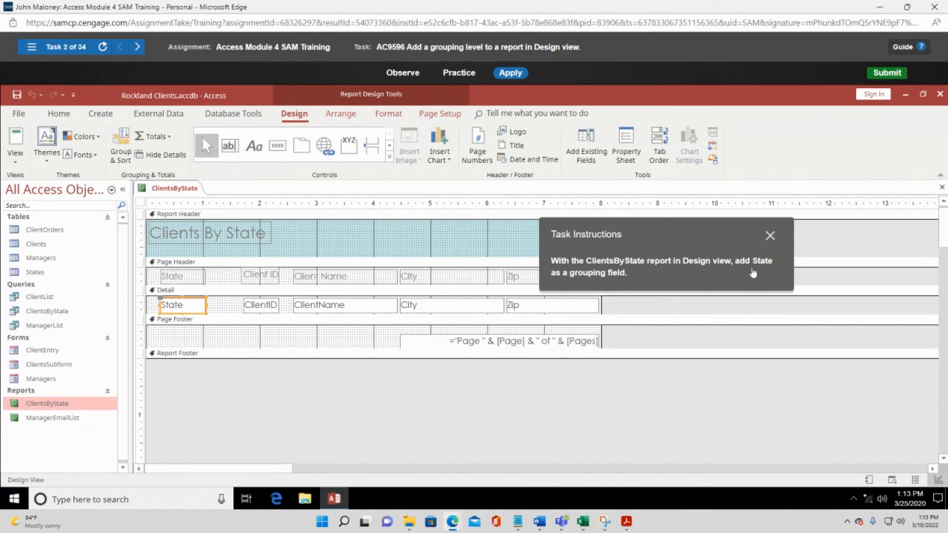
pyautogui.click(122, 154)
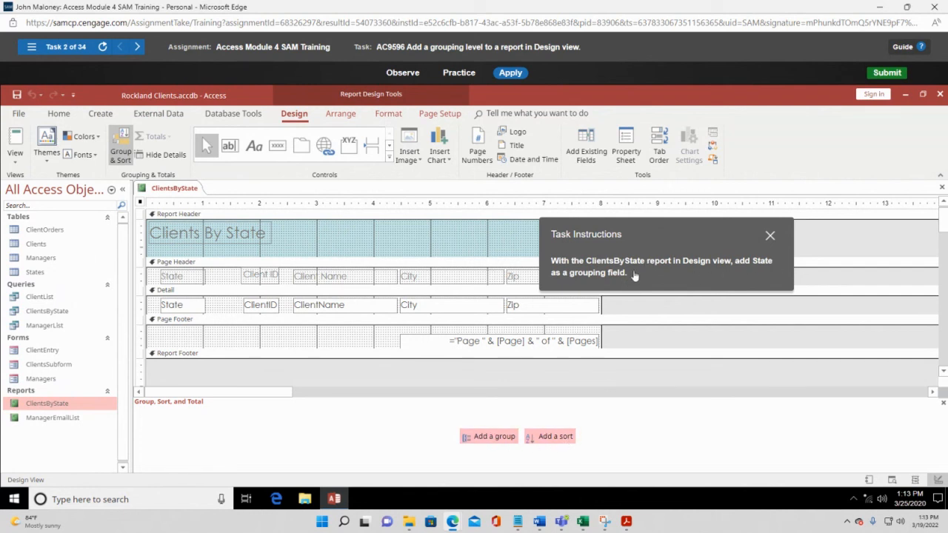
pyautogui.click(503, 437)
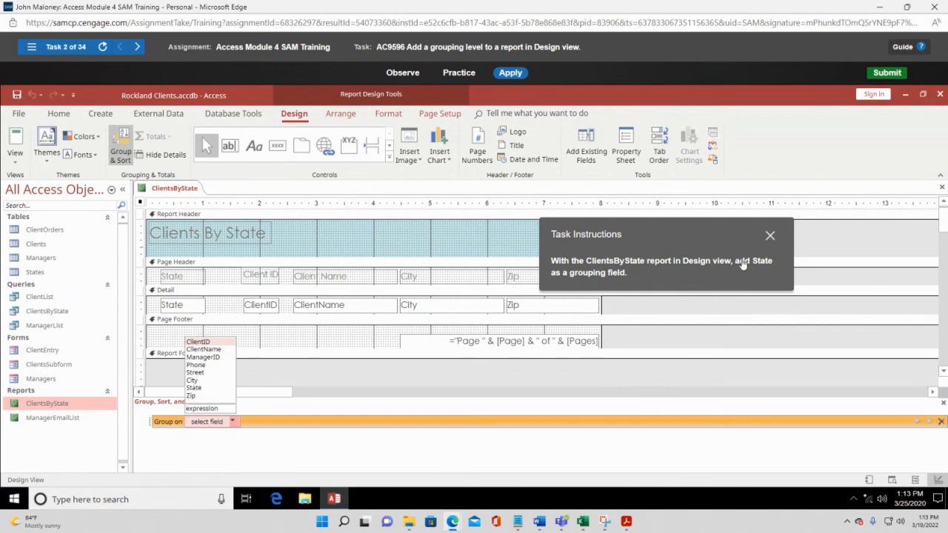
pyautogui.click(198, 388)
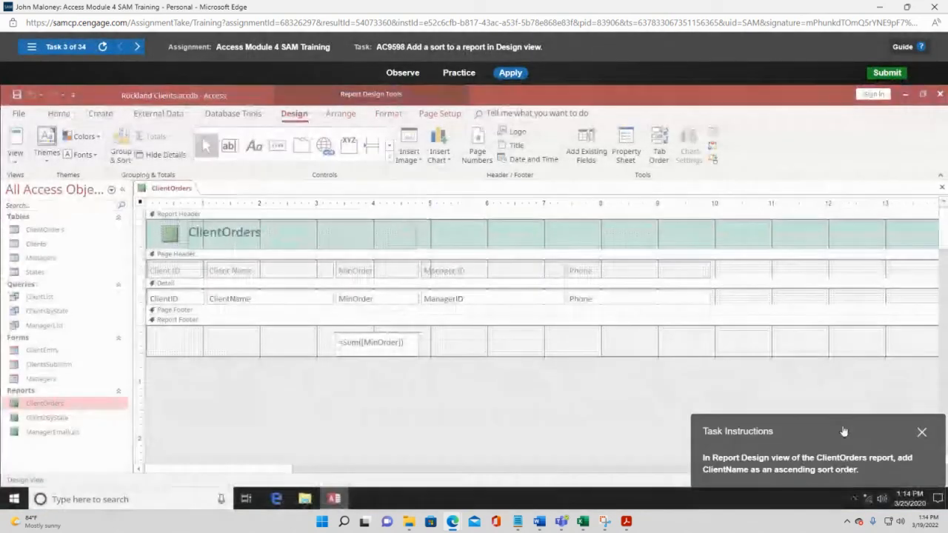
# Add an ascending sort on ClientName to the ClientOrders report in Design view
pyautogui.moveTo(843, 432); pyautogui.dragTo(555, 247)
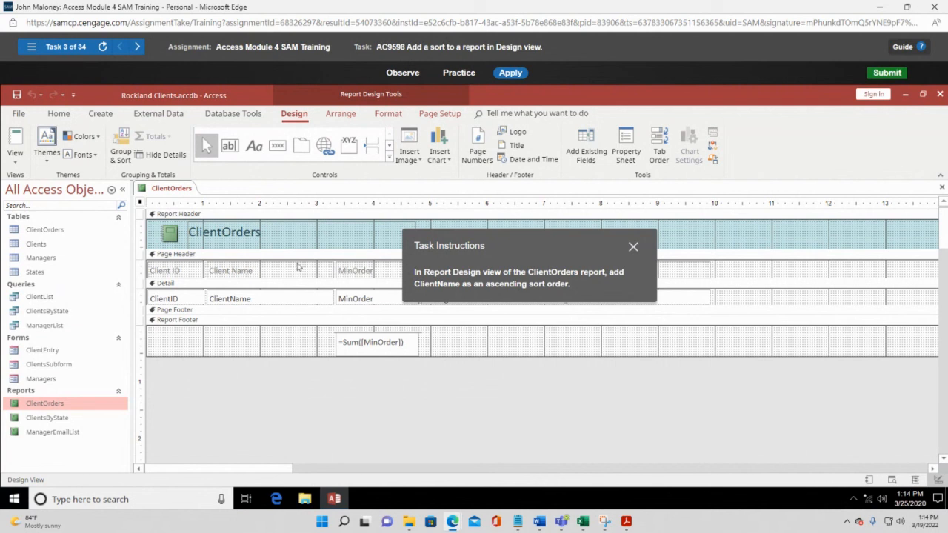
pyautogui.click(18, 162)
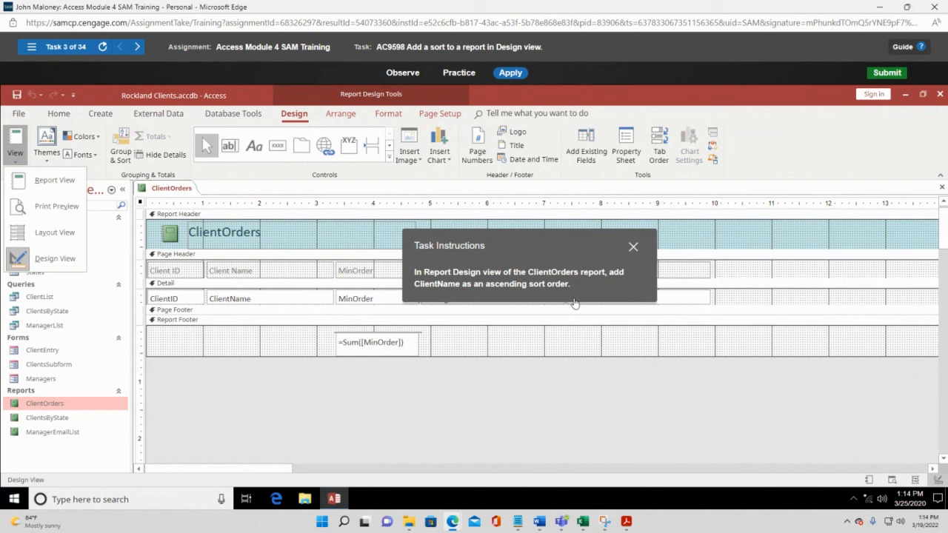
pyautogui.click(248, 300)
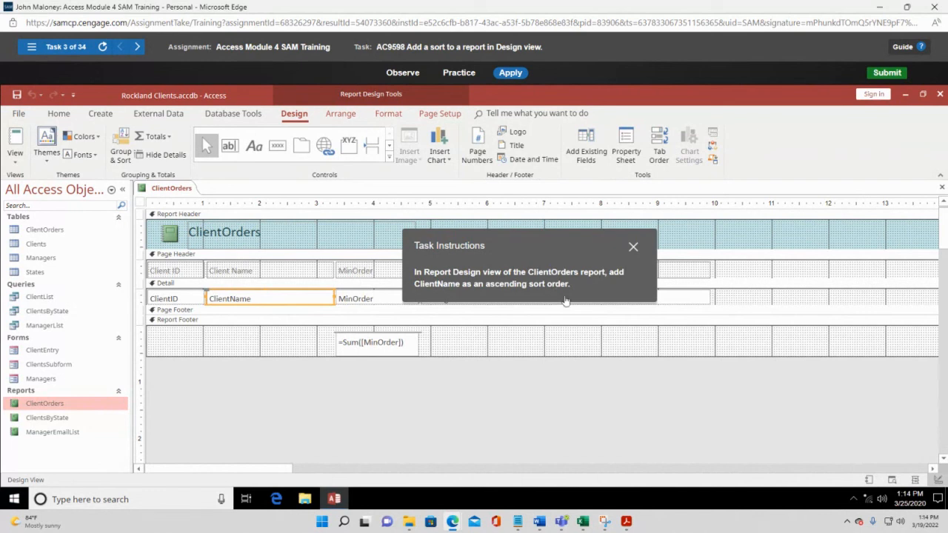
pyautogui.click(120, 154)
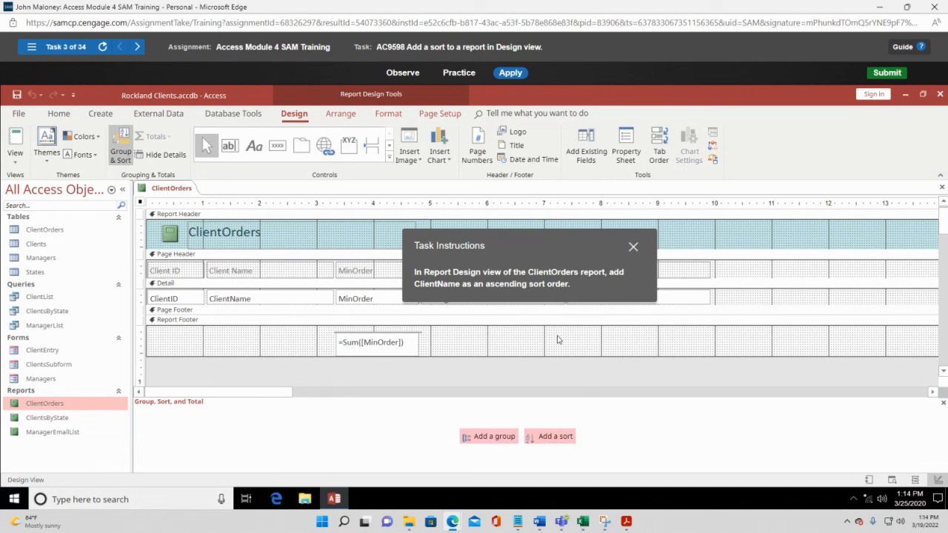
pyautogui.click(556, 439)
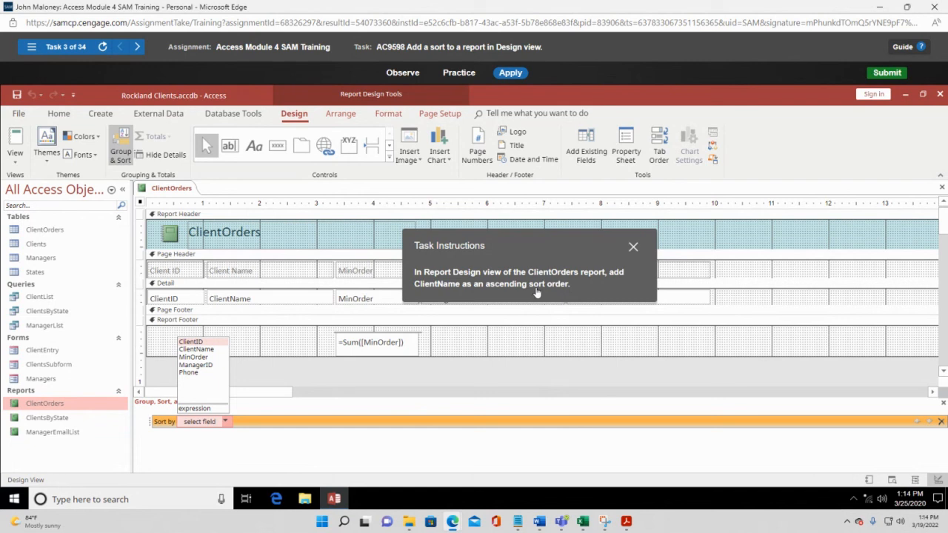
pyautogui.click(195, 349)
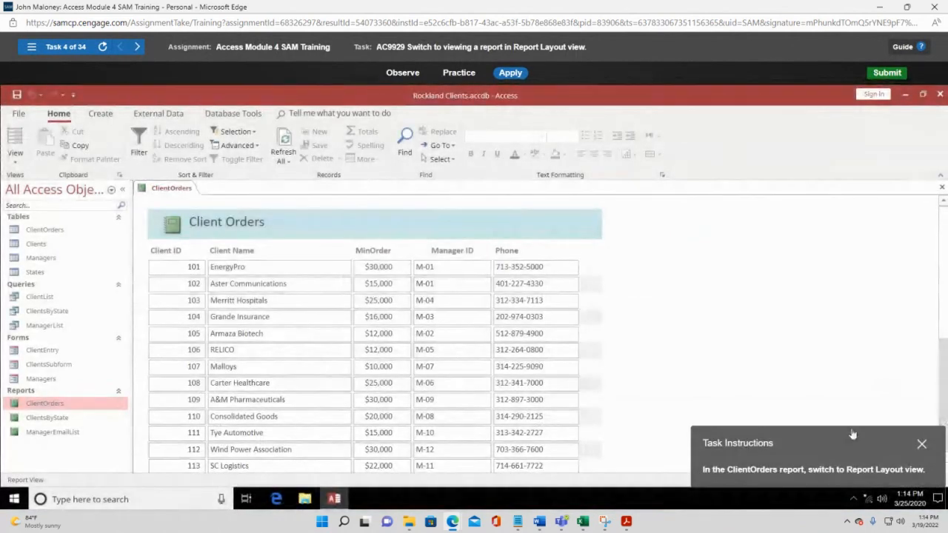
# Switch the ClientOrders report from Report view to Layout view
pyautogui.moveTo(857, 440); pyautogui.dragTo(660, 243)
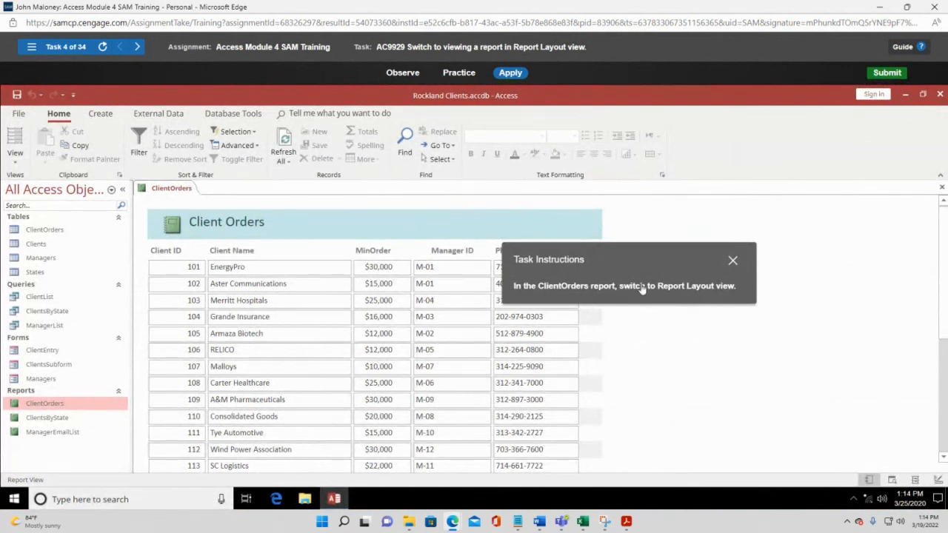
pyautogui.click(16, 168)
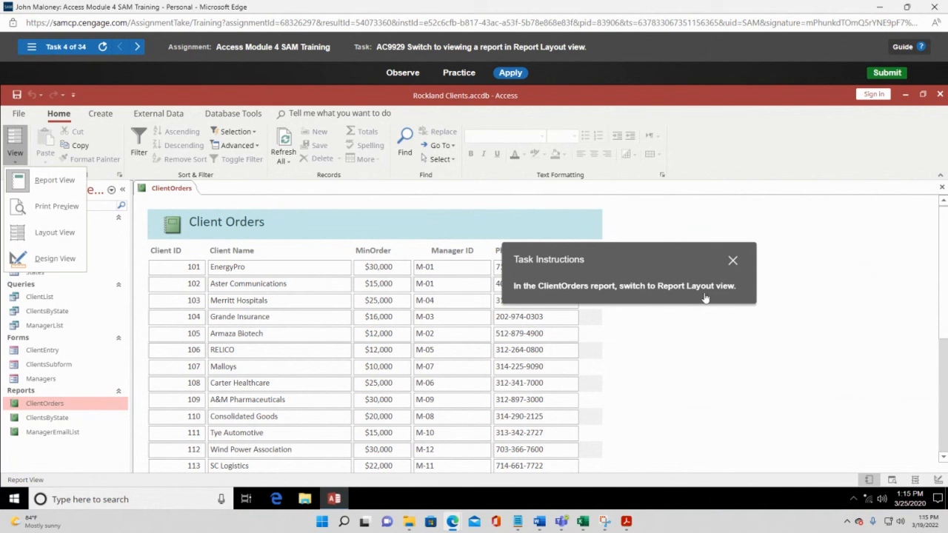
pyautogui.click(39, 240)
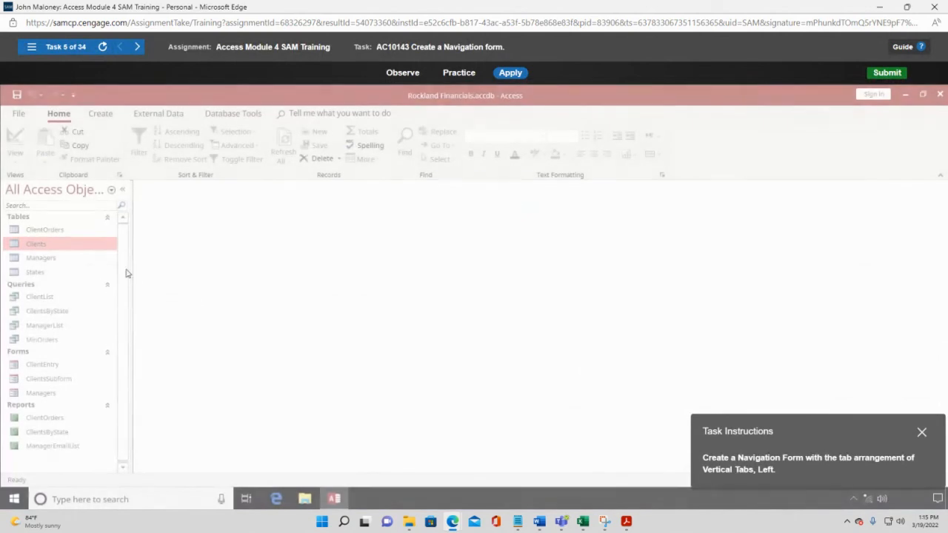
# Create a Navigation form with the Vertical Tabs, Left arrangement
pyautogui.moveTo(813, 424); pyautogui.dragTo(445, 238)
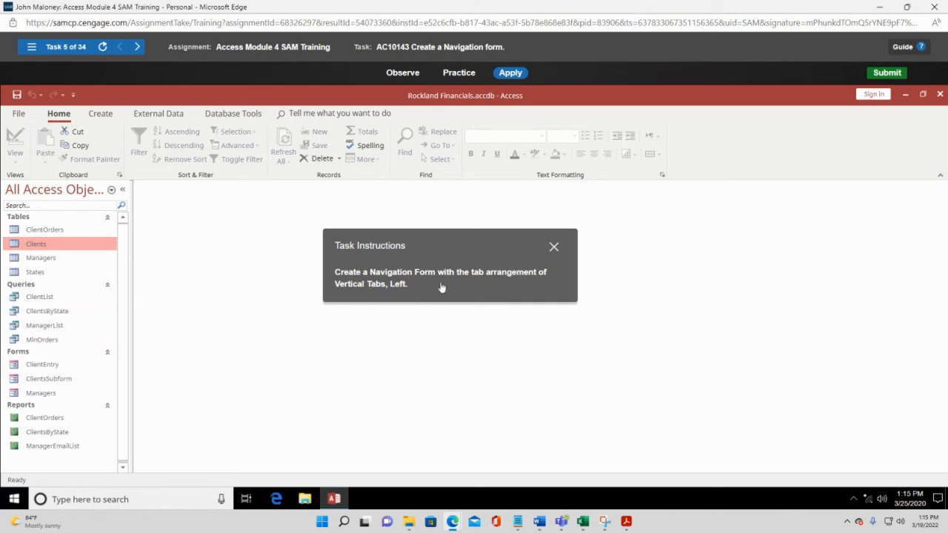
pyautogui.click(98, 118)
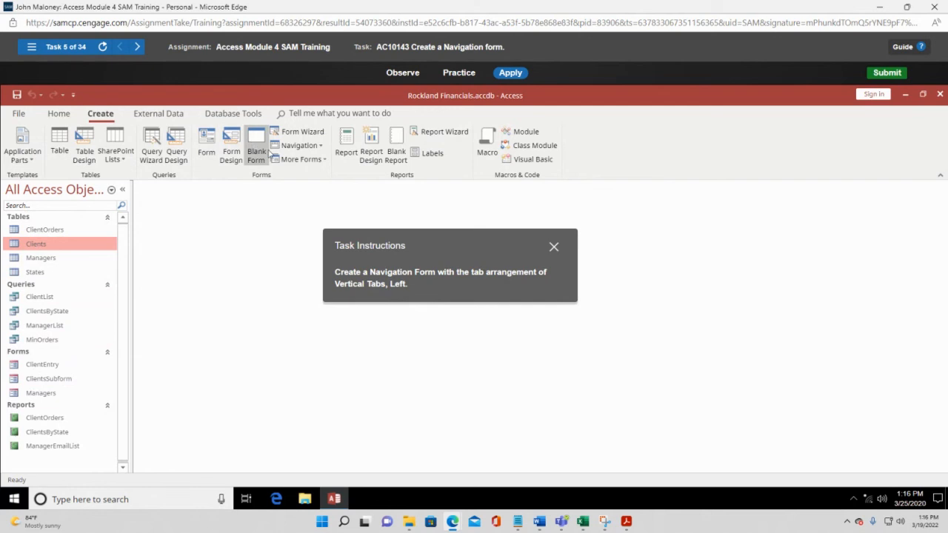
pyautogui.click(321, 147)
pyautogui.moveTo(417, 245); pyautogui.dragTo(545, 185)
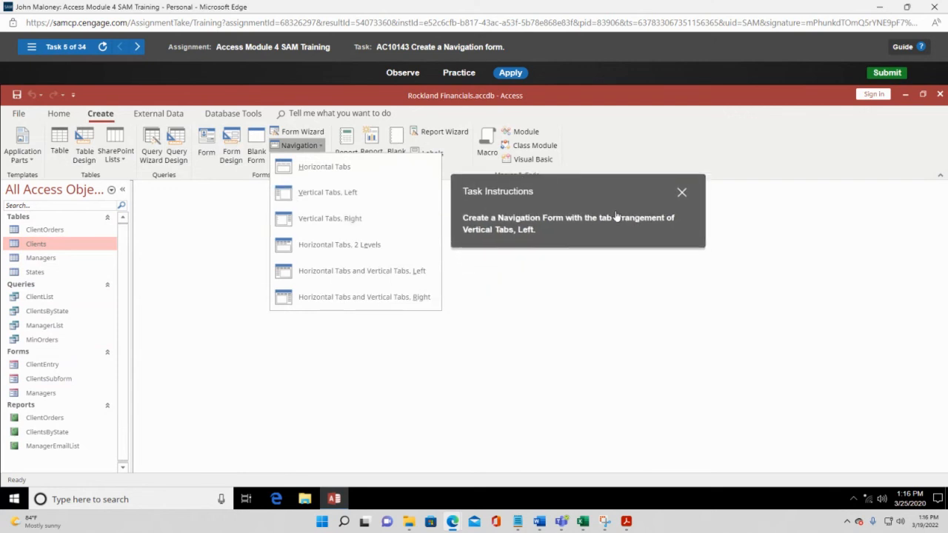
pyautogui.click(336, 194)
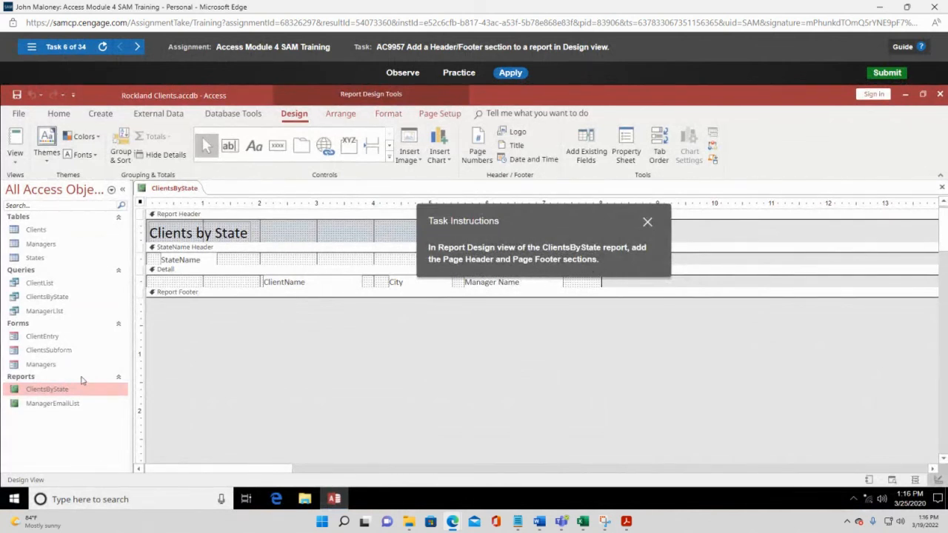
# Add the Page Header and Page Footer sections to the ClientsByState report in Design view
pyautogui.click(15, 157)
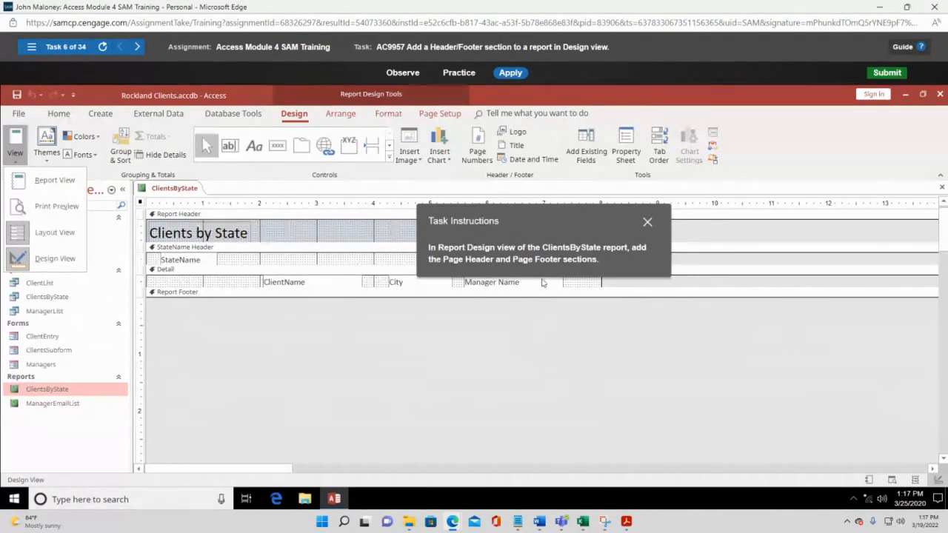
pyautogui.moveTo(574, 219); pyautogui.dragTo(405, 340)
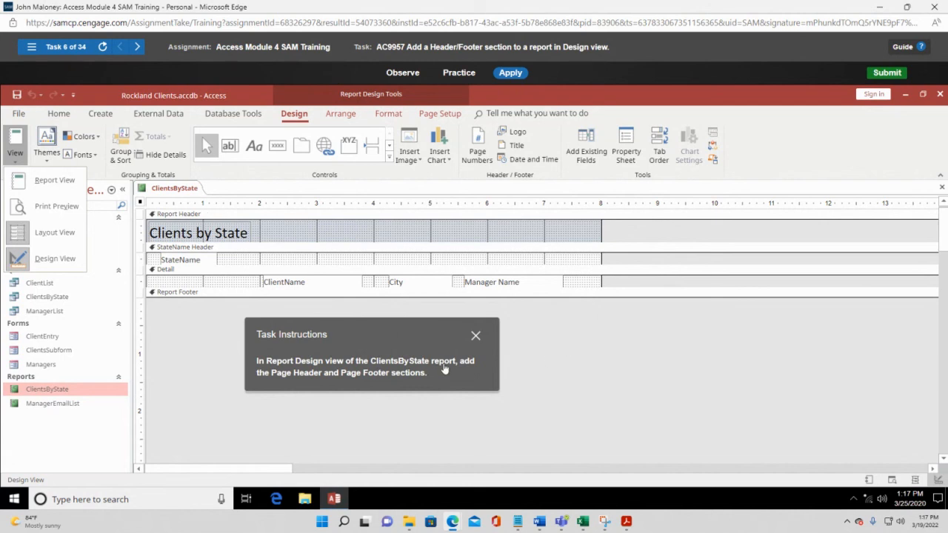
pyautogui.rightClick(332, 217)
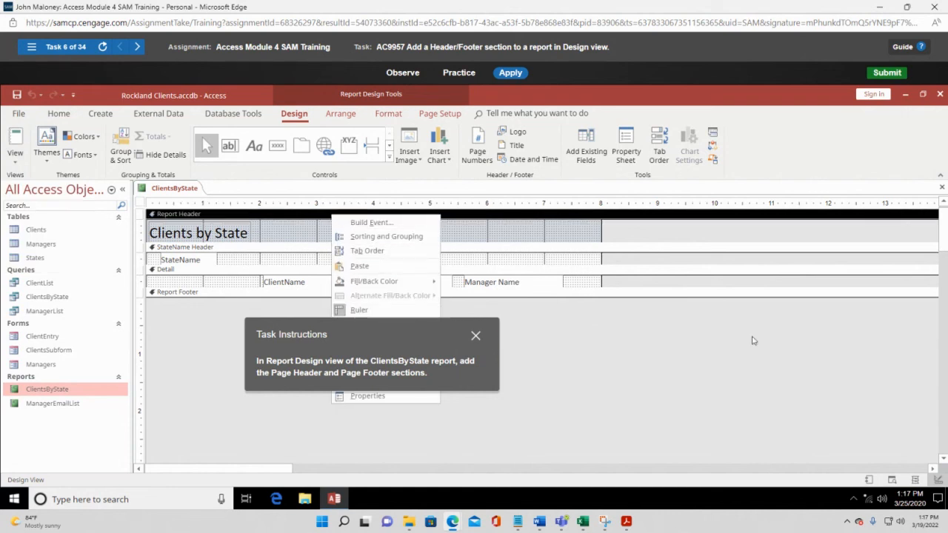
pyautogui.moveTo(397, 335); pyautogui.dragTo(749, 289)
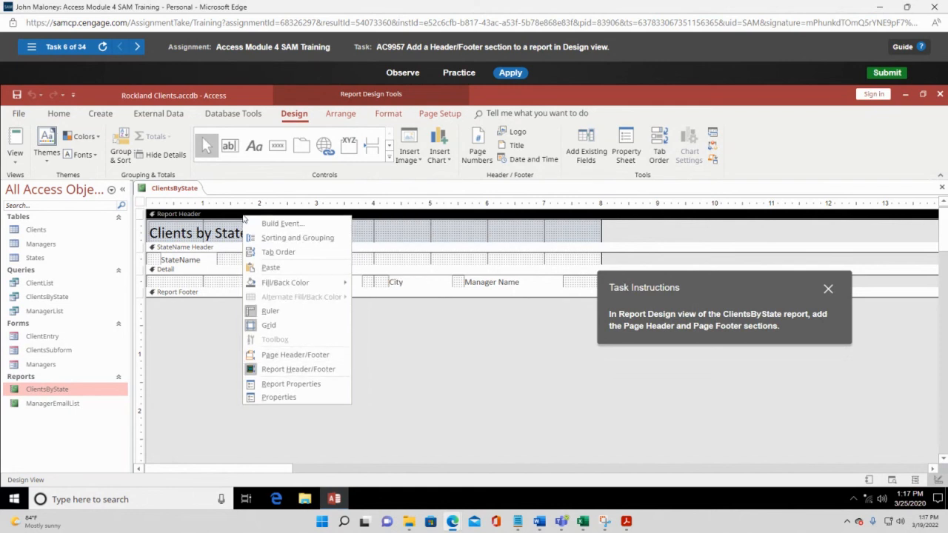
pyautogui.click(377, 216)
pyautogui.rightClick(377, 216)
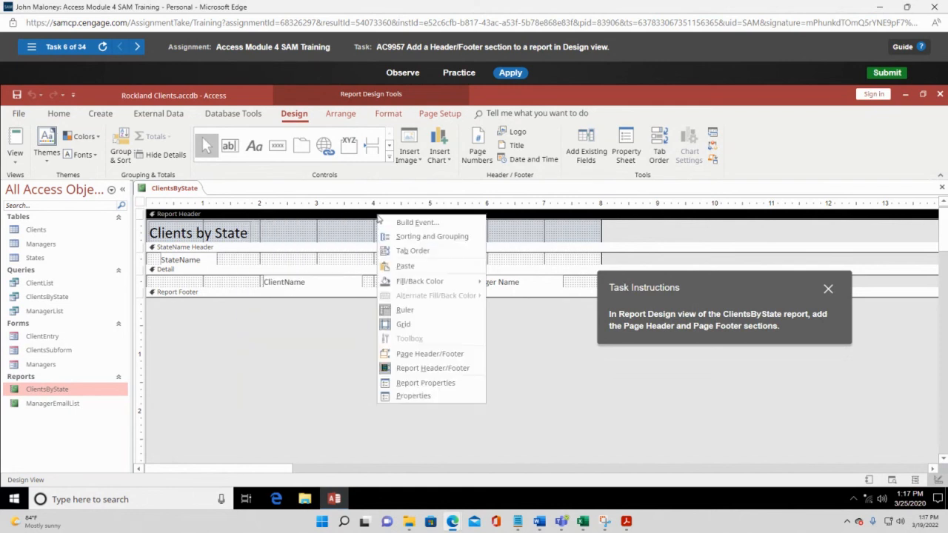
pyautogui.click(416, 355)
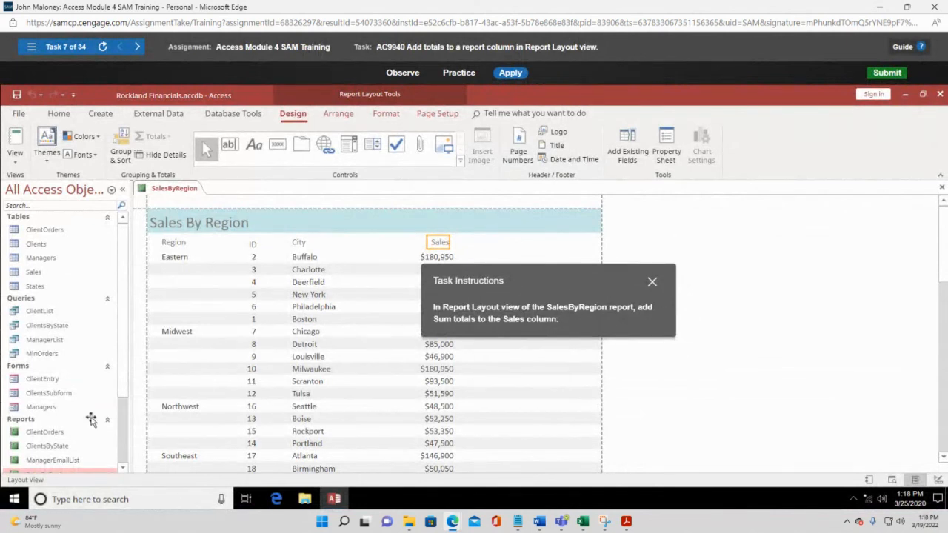
# Add Sum totals to the Sales column of the SalesByRegion report in Layout view
pyautogui.scroll(-1, 55, 387)
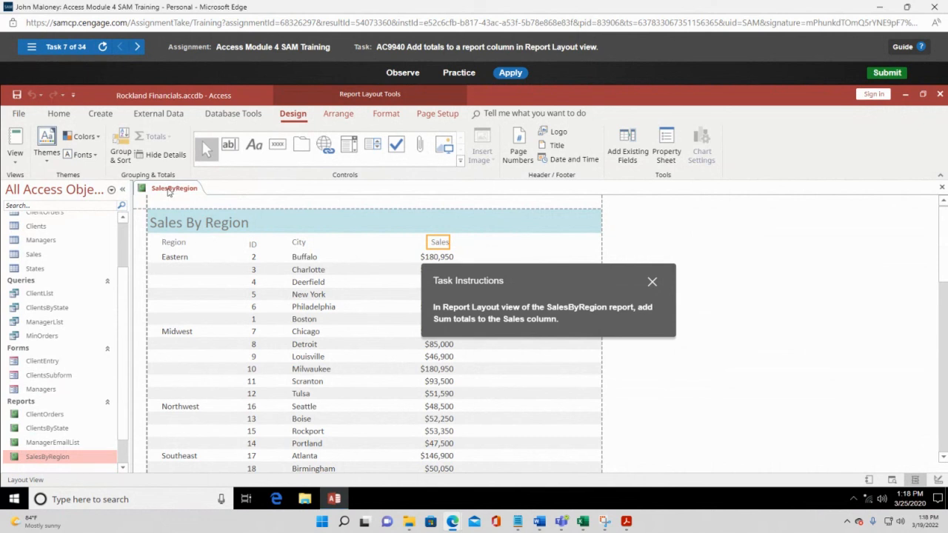
pyautogui.click(17, 165)
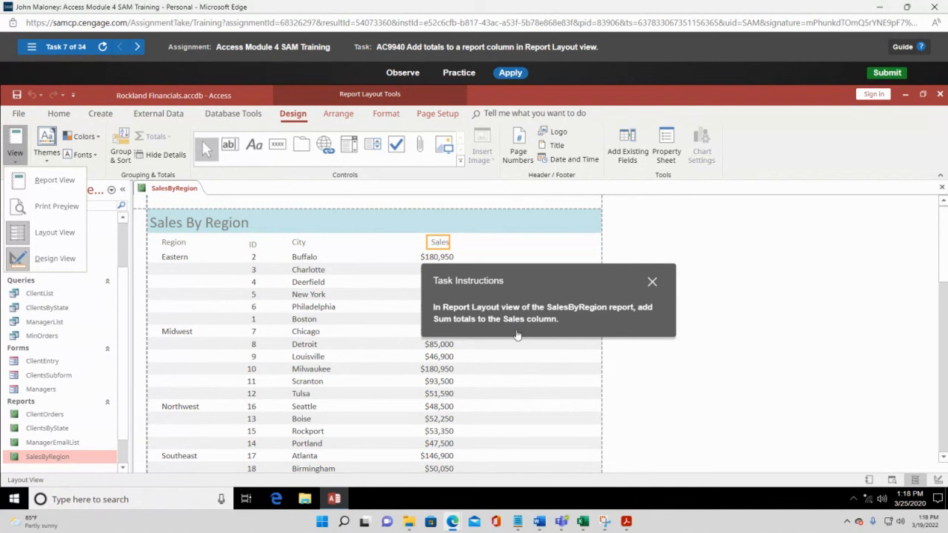
pyautogui.moveTo(540, 287); pyautogui.dragTo(630, 248)
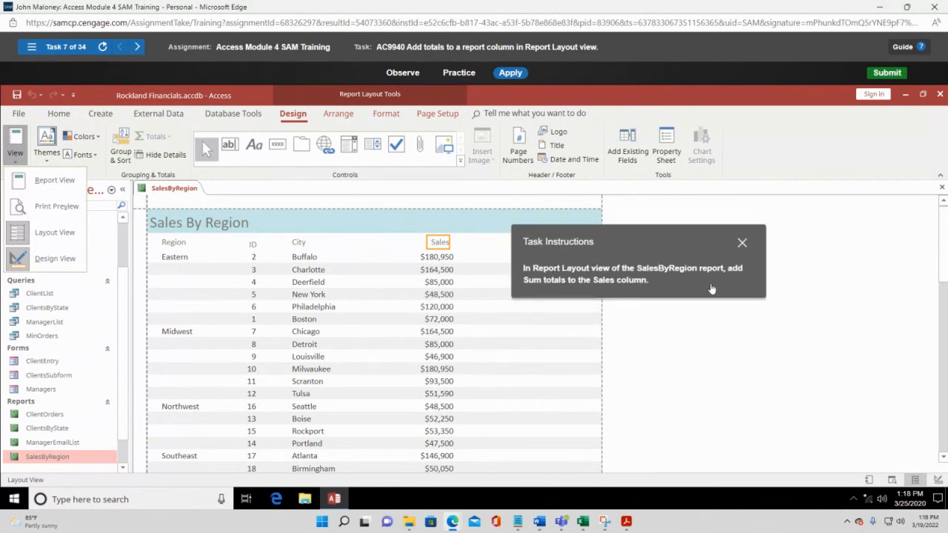
pyautogui.click(440, 245)
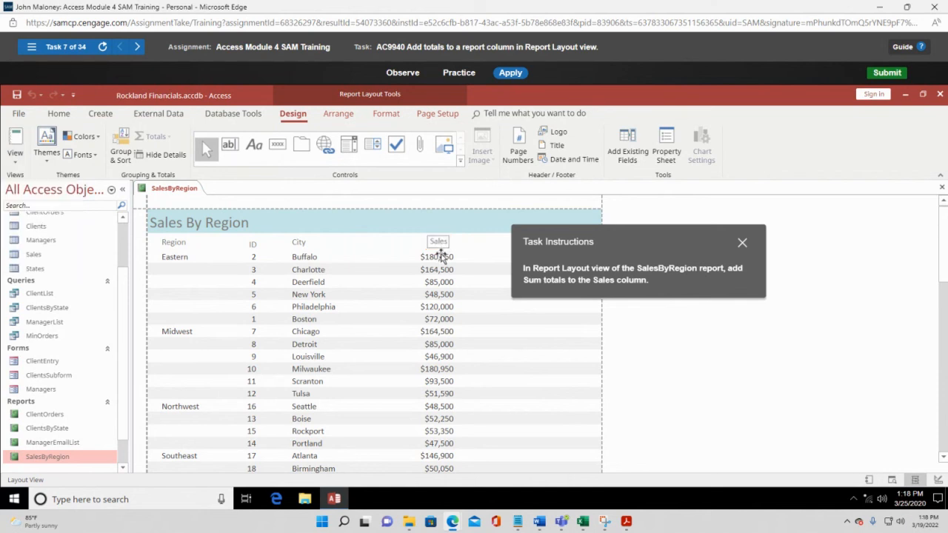
pyautogui.click(440, 257)
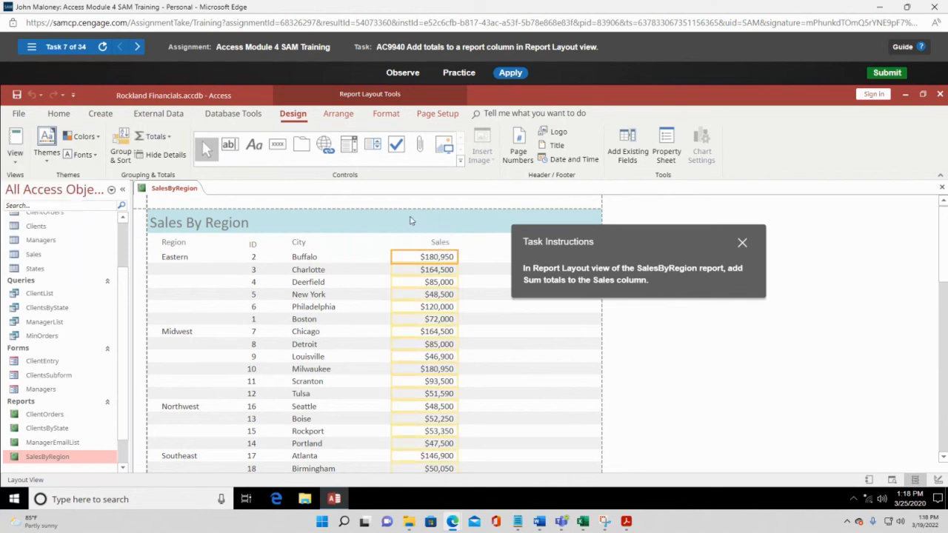
pyautogui.click(440, 245)
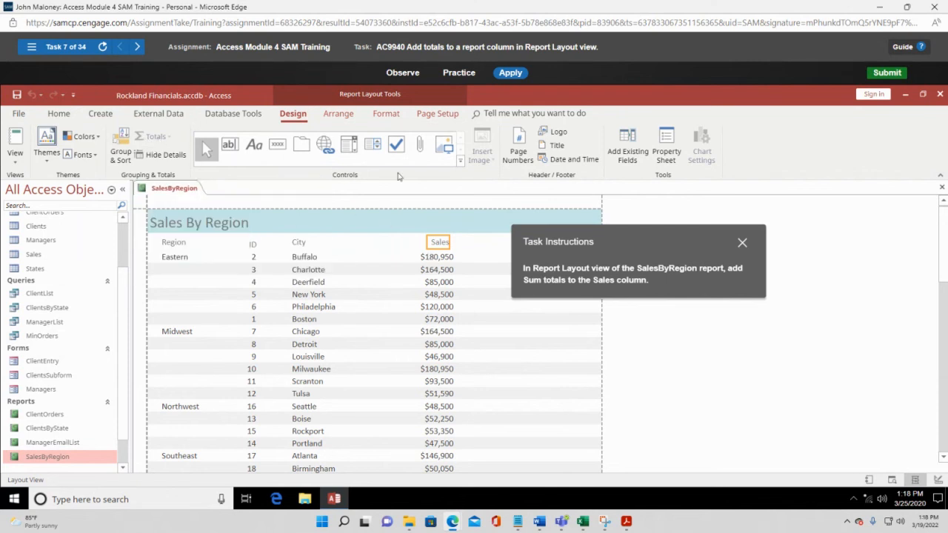
pyautogui.click(442, 260)
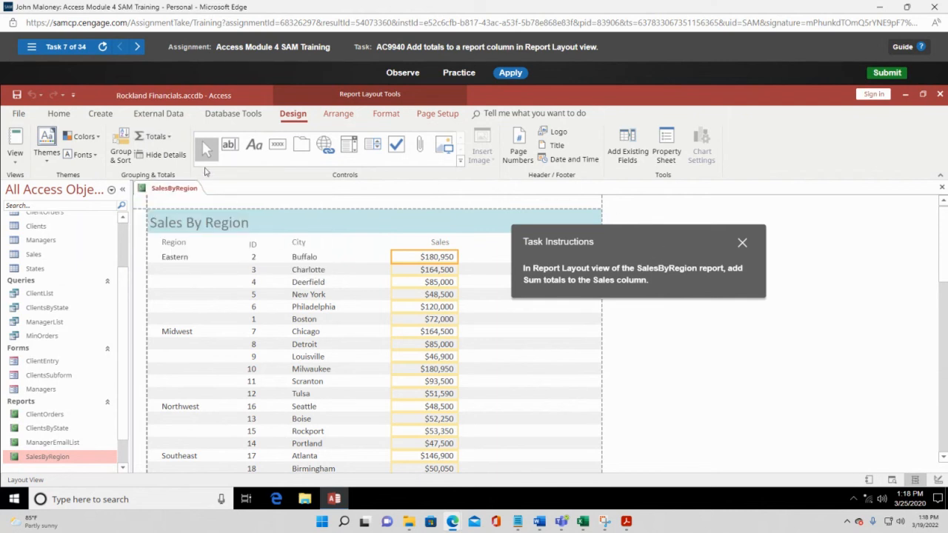
pyautogui.click(167, 139)
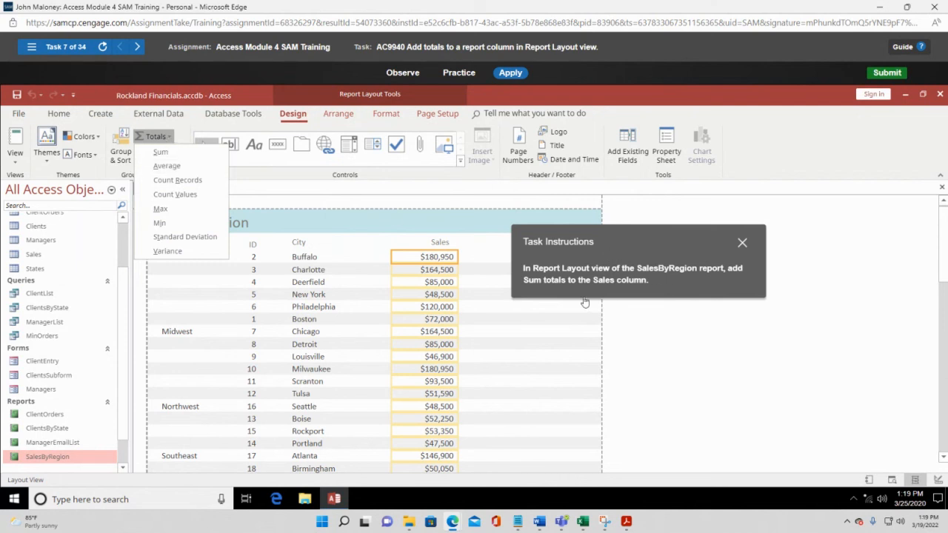
pyautogui.click(160, 152)
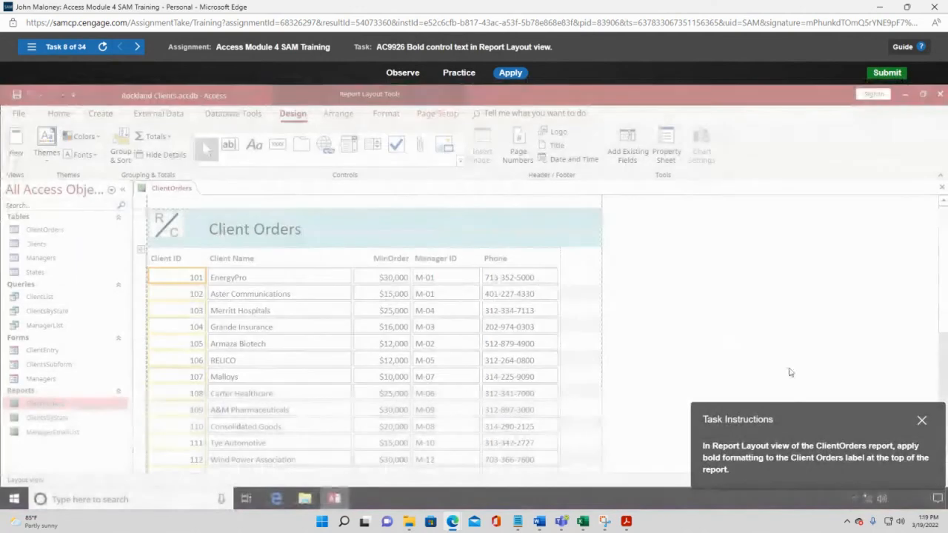
# Apply bold formatting to the Client Orders label at the top of the ClientOrders report in Layout view
pyautogui.moveTo(862, 424); pyautogui.dragTo(614, 195)
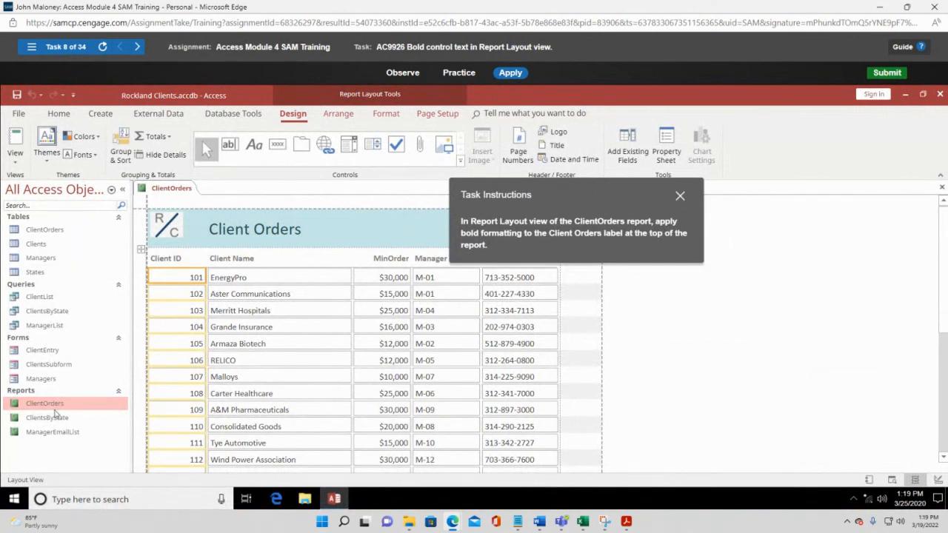
pyautogui.click(15, 162)
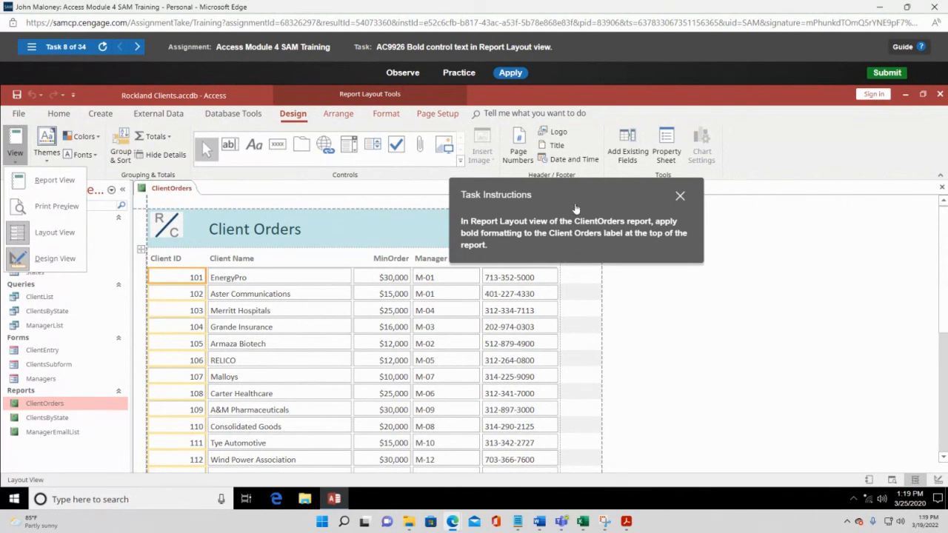
pyautogui.moveTo(571, 194); pyautogui.dragTo(756, 222)
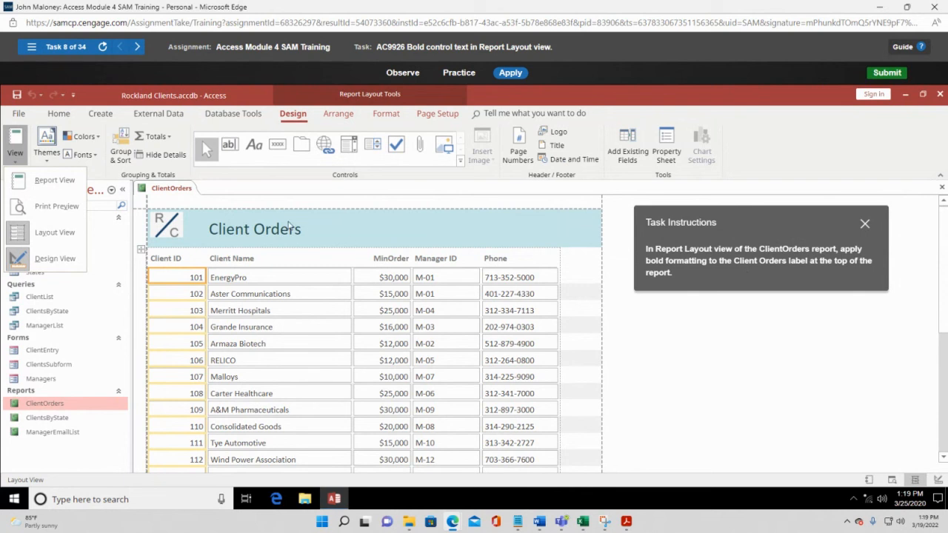
pyautogui.click(266, 236)
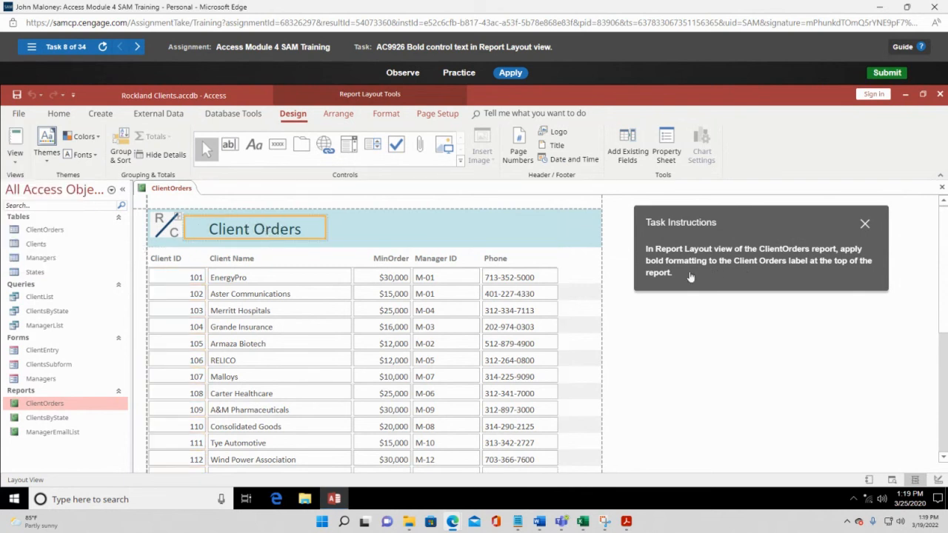
pyautogui.click(58, 114)
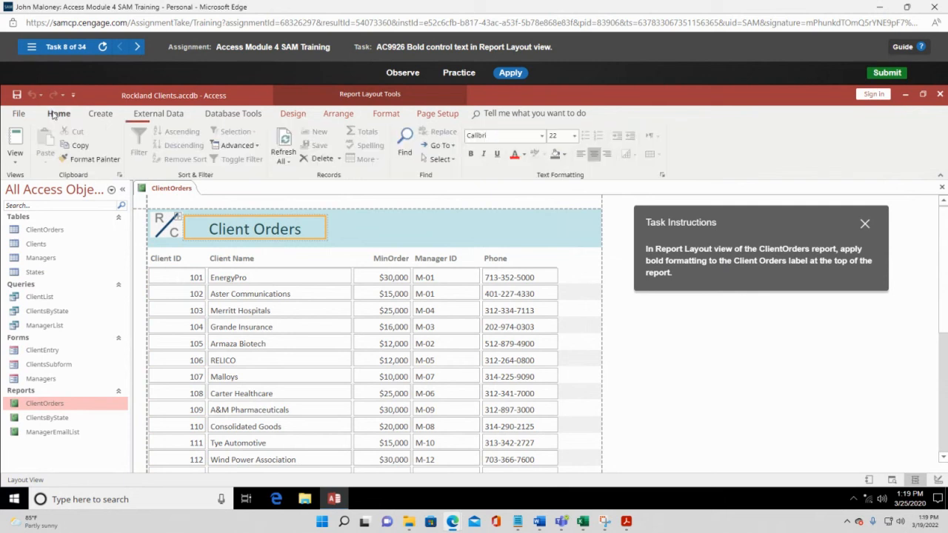
pyautogui.click(470, 154)
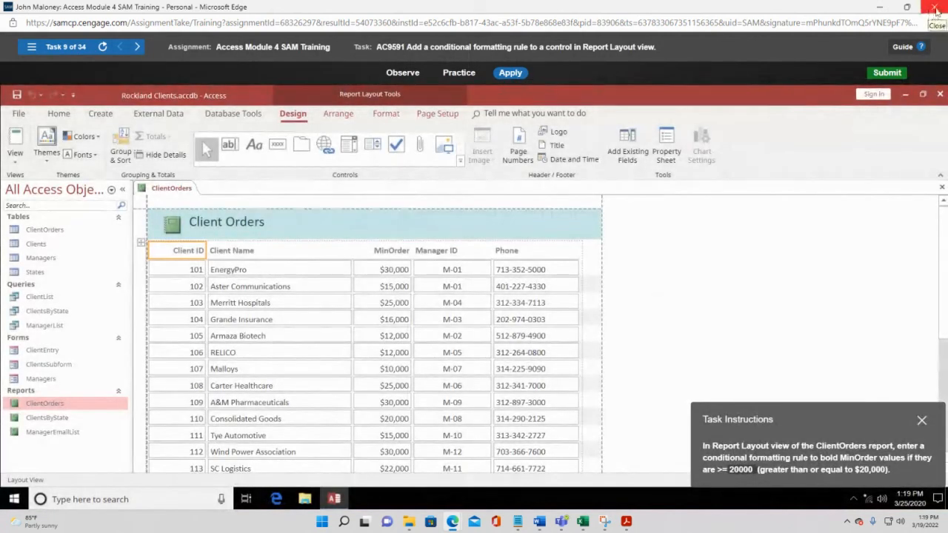
# Exit the Access Module 4 SAM Training activity and switch to the Bb Collaborate session
pyautogui.click(936, 9)
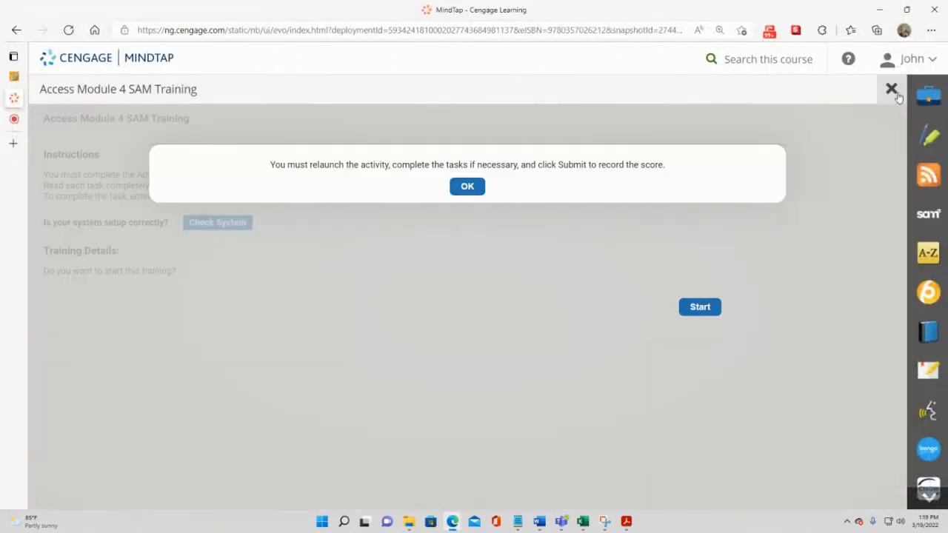
pyautogui.click(892, 89)
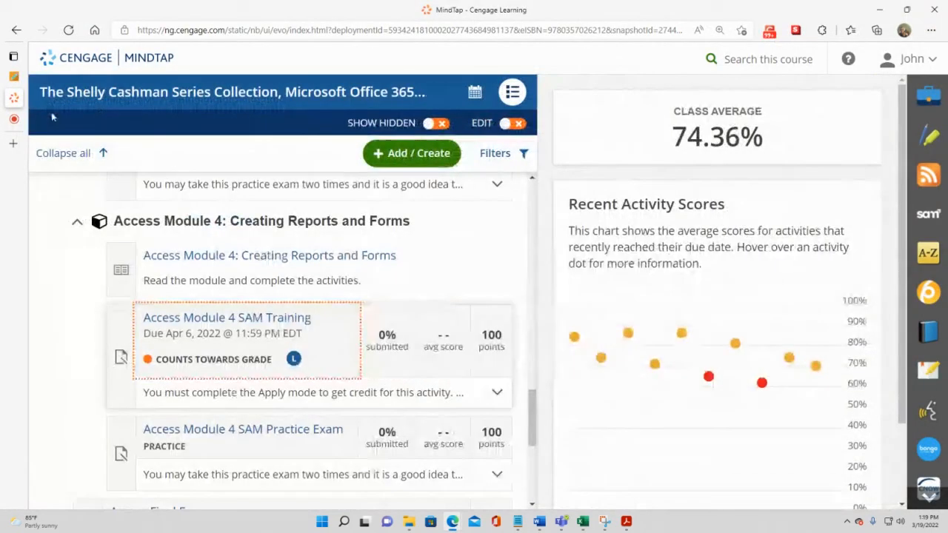
pyautogui.click(25, 123)
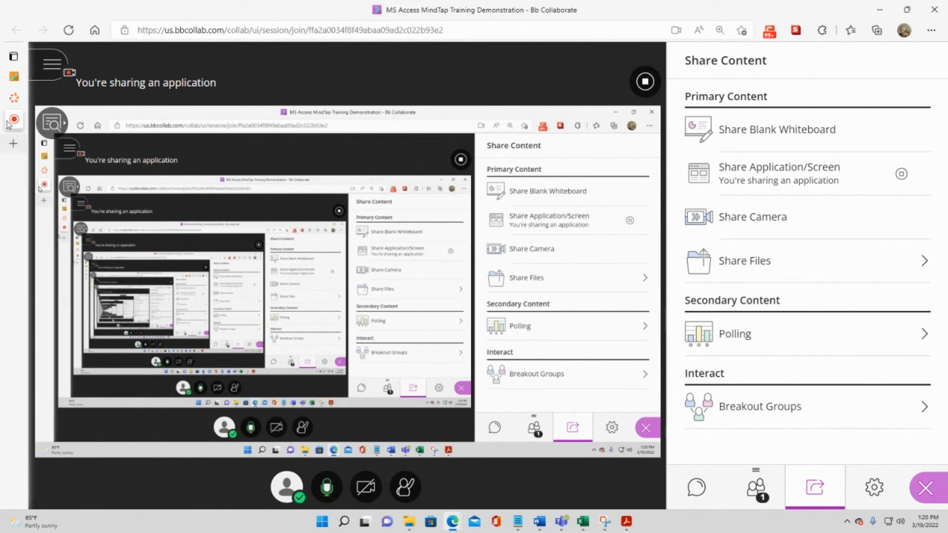
pyautogui.moveTo(55, 123)
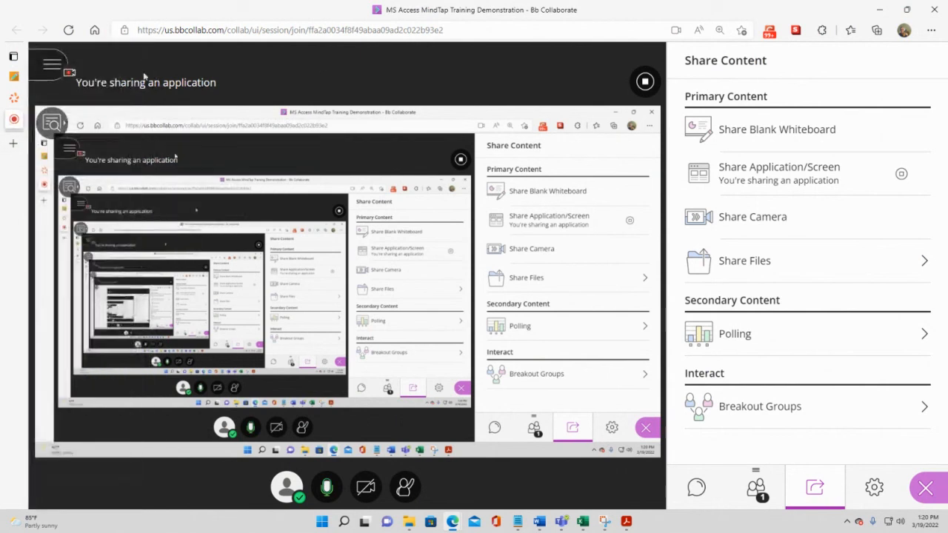